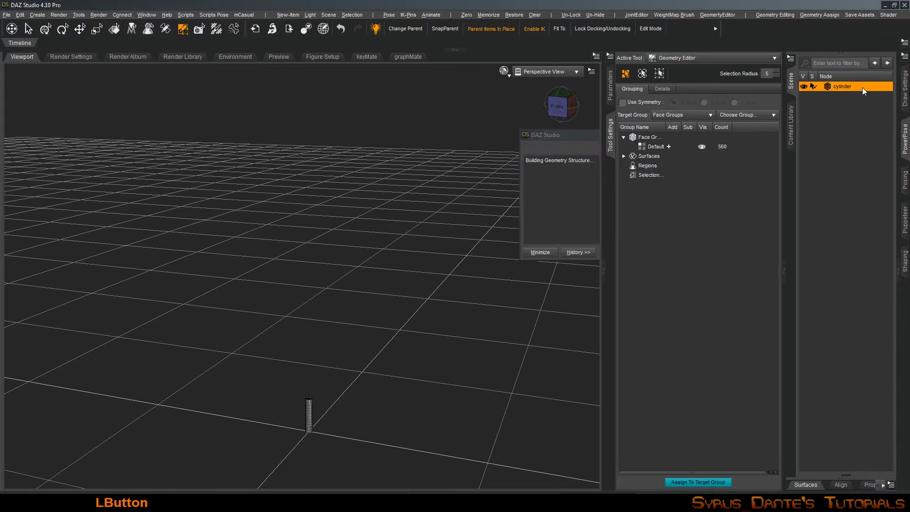
# Step: Select the cylinder's bottom cap faces together with the complete lowest ring of side faces
pyautogui.hotkey('ctrl', 'f')
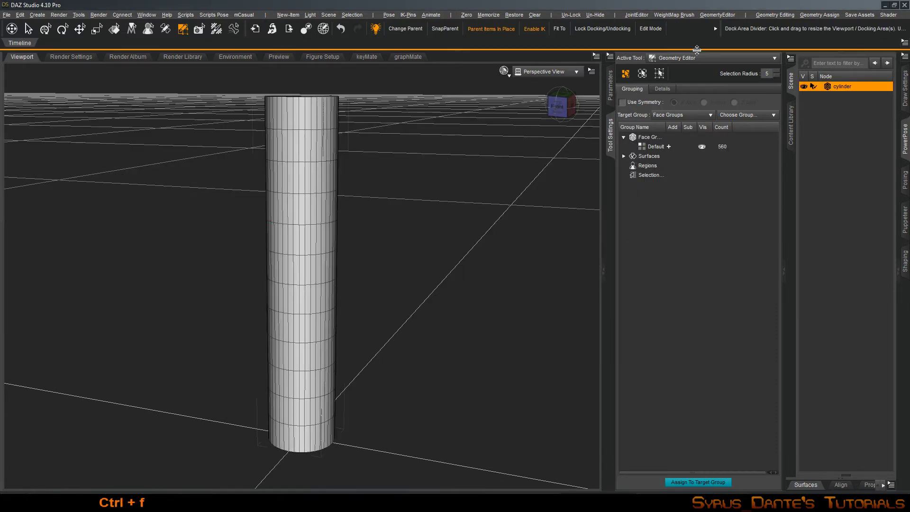
pyautogui.keyDown('alt'); pyautogui.moveTo(387, 243); pyautogui.dragTo(398, 218); pyautogui.keyUp('alt')
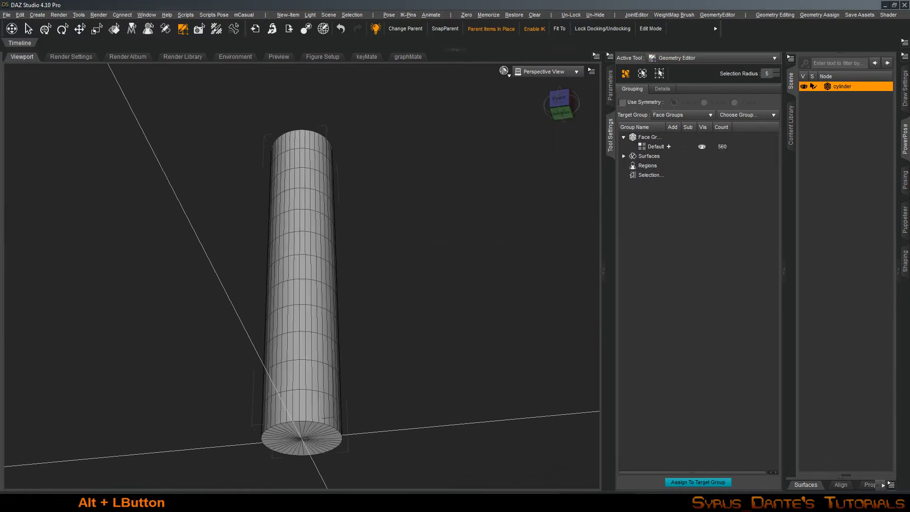
pyautogui.keyDown('ctrl'); pyautogui.click(299, 427); pyautogui.keyUp('ctrl')
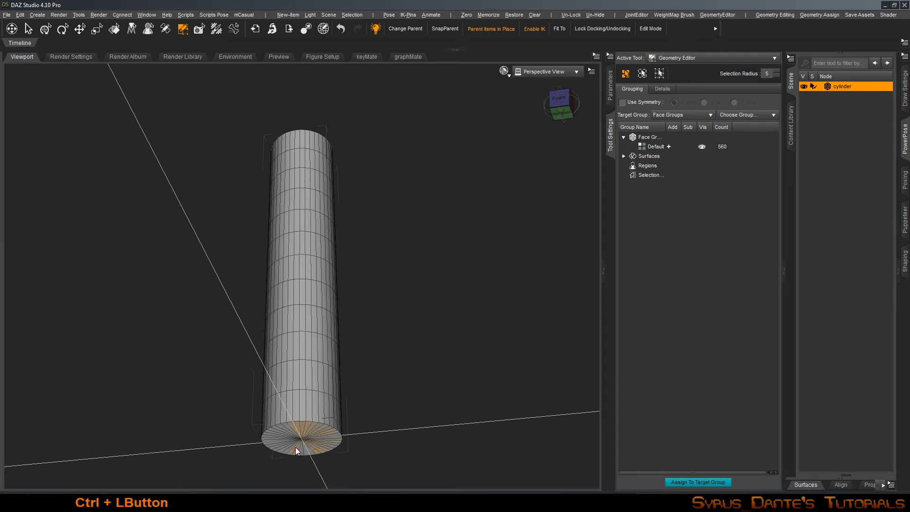
pyautogui.press('ctrl+KP_Add')
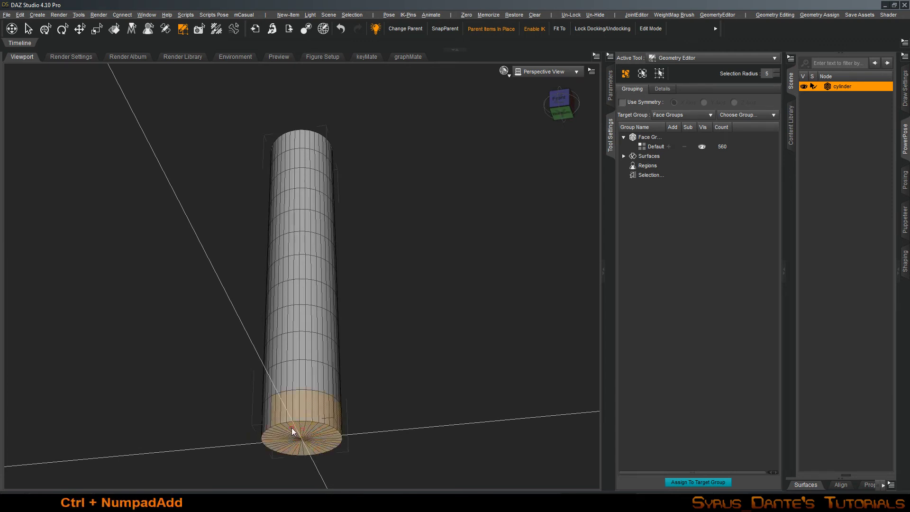
pyautogui.keyDown('alt'); pyautogui.moveTo(292, 430); pyautogui.dragTo(331, 439); pyautogui.keyUp('alt')
pyautogui.keyDown('ctrl'); pyautogui.click(292, 445); pyautogui.keyUp('ctrl')
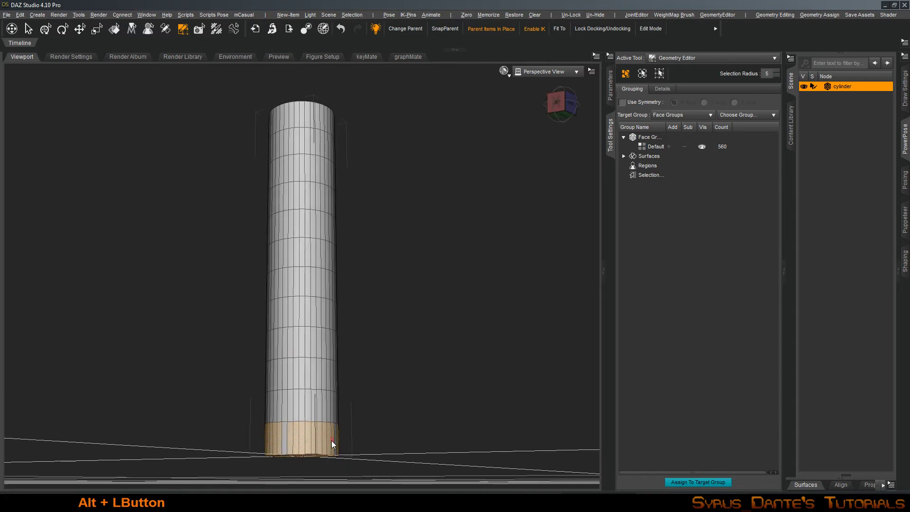
pyautogui.keyDown('ctrl'); pyautogui.click(325, 437); pyautogui.keyUp('ctrl')
pyautogui.moveTo(297, 439)
pyautogui.keyDown('alt'); pyautogui.mouseDown()
pyautogui.moveTo(339, 431)
pyautogui.moveTo(323, 430)
pyautogui.mouseUp(); pyautogui.keyUp('alt')
pyautogui.keyDown('ctrl'); pyautogui.click(328, 434); pyautogui.keyUp('ctrl')
pyautogui.hotkey('ctrl', 'f')
pyautogui.keyDown('alt'); pyautogui.moveTo(373, 382); pyautogui.dragTo(388, 353); pyautogui.keyUp('alt')
pyautogui.scroll(3, 405, 316)
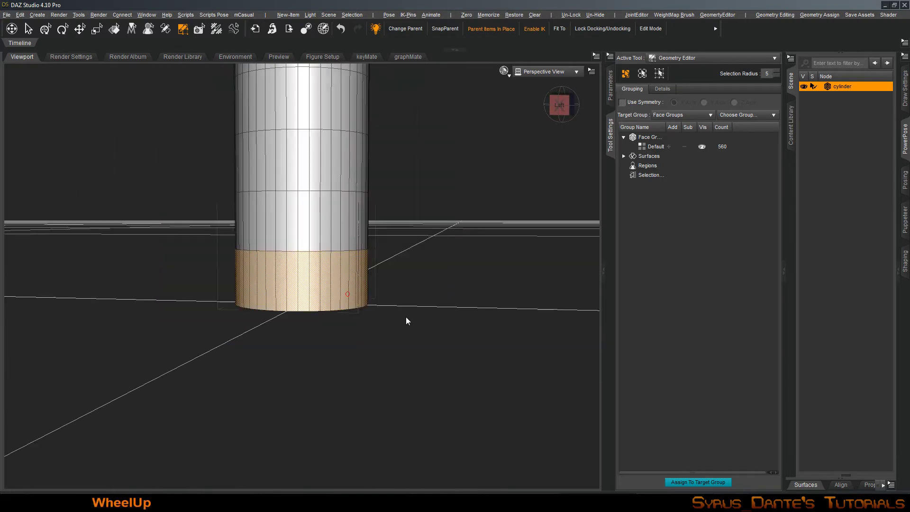
# Step: Create a face group named 01 from the selected bottom cap and lowest ring
pyautogui.rightClick(663, 136)
pyautogui.click(677, 150)
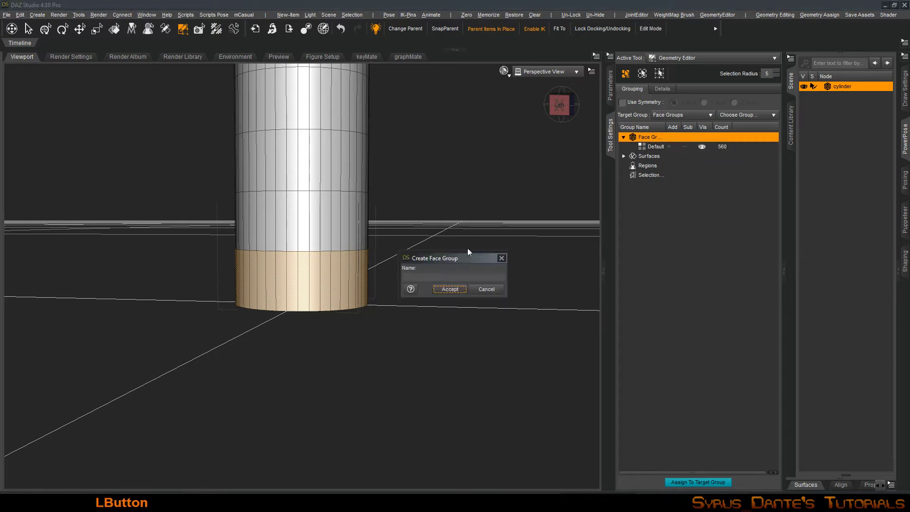
pyautogui.click(418, 276)
pyautogui.write('01')
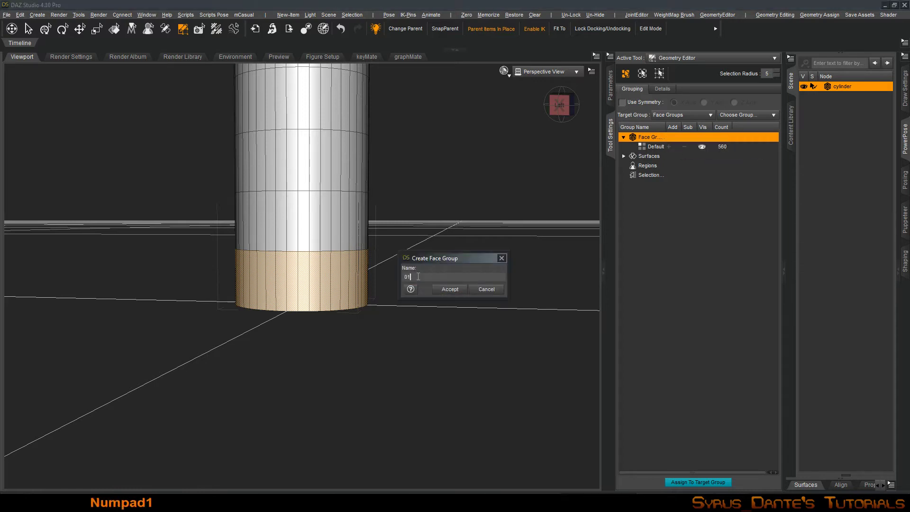
pyautogui.press('KP_Enter')
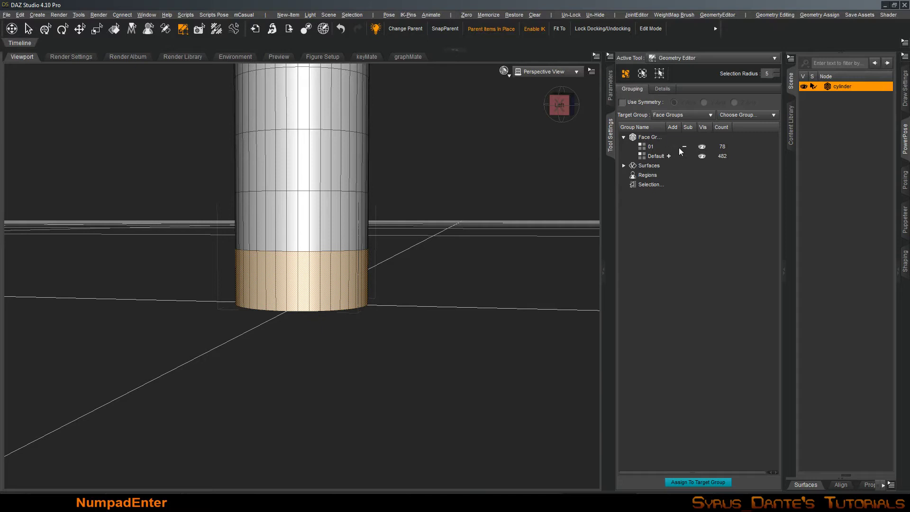
# Step: Grow the selection up by two rings and deselect the faces of group 01
pyautogui.press('ctrl+KP_Add')
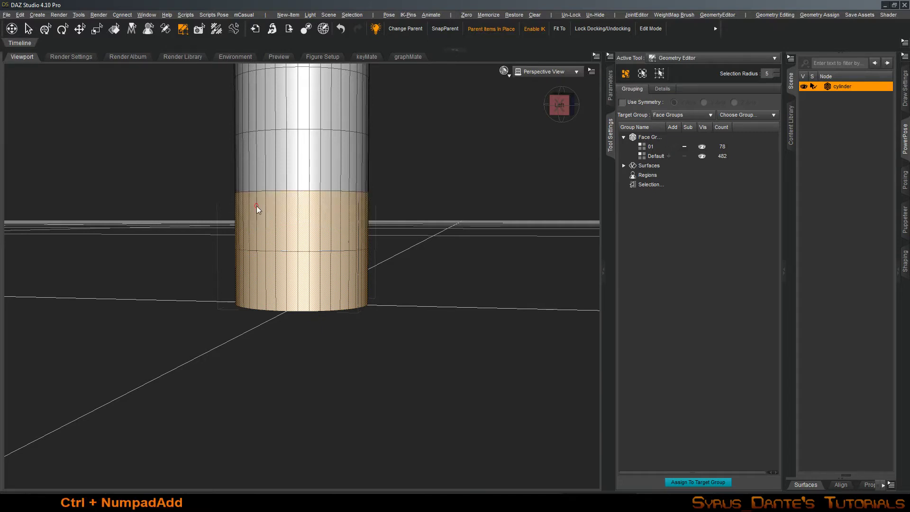
pyautogui.press('KP_Add')
pyautogui.keyDown('alt'); pyautogui.moveTo(256, 206); pyautogui.dragTo(260, 231, button='right'); pyautogui.keyUp('alt')
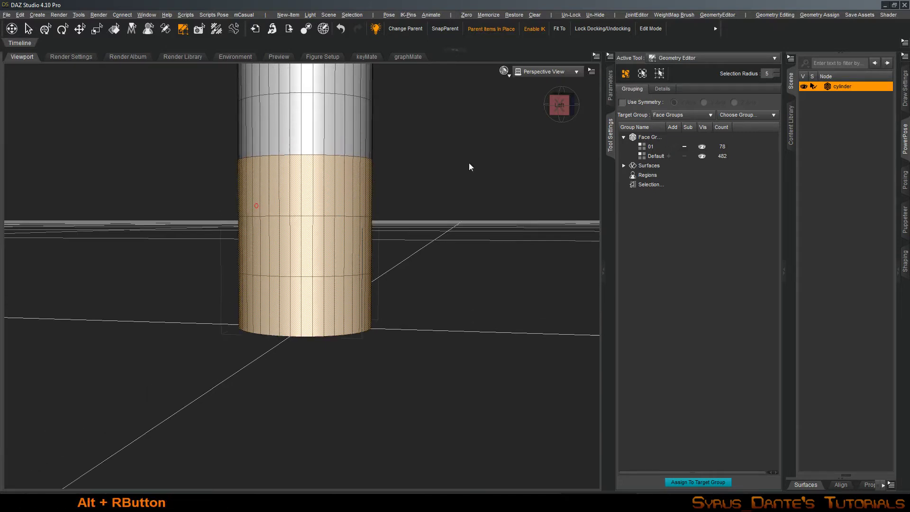
pyautogui.click(683, 146)
# Step: Create a face group named 02 from the two selected rings above group 01
pyautogui.click(672, 136)
pyautogui.rightClick(672, 137)
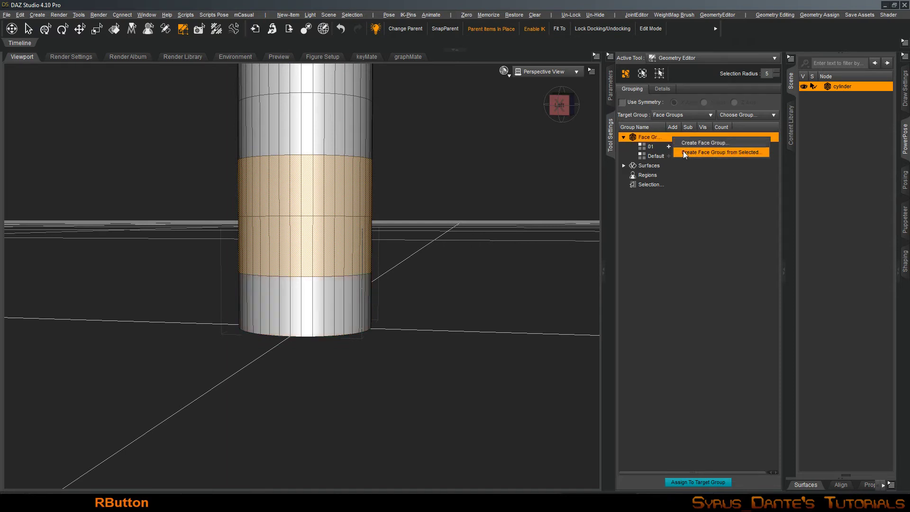
pyautogui.click(688, 148)
pyautogui.write('02')
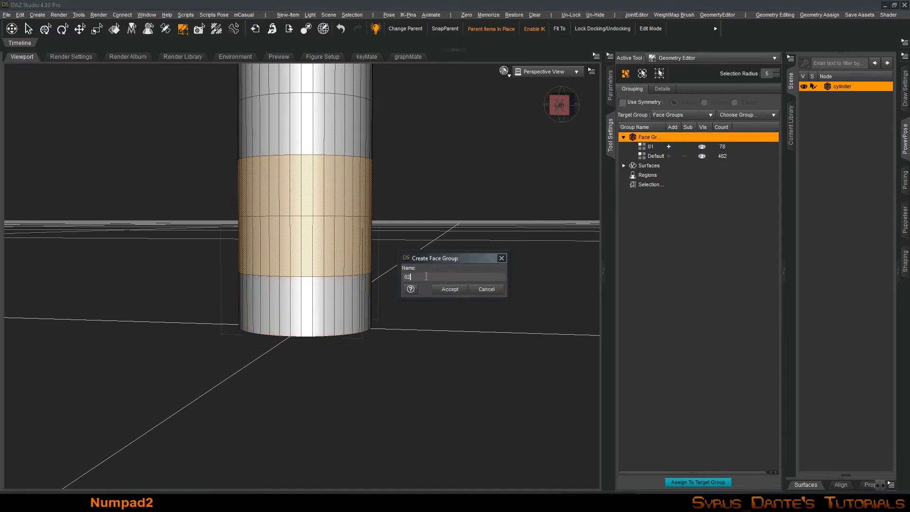
pyautogui.press('Return')
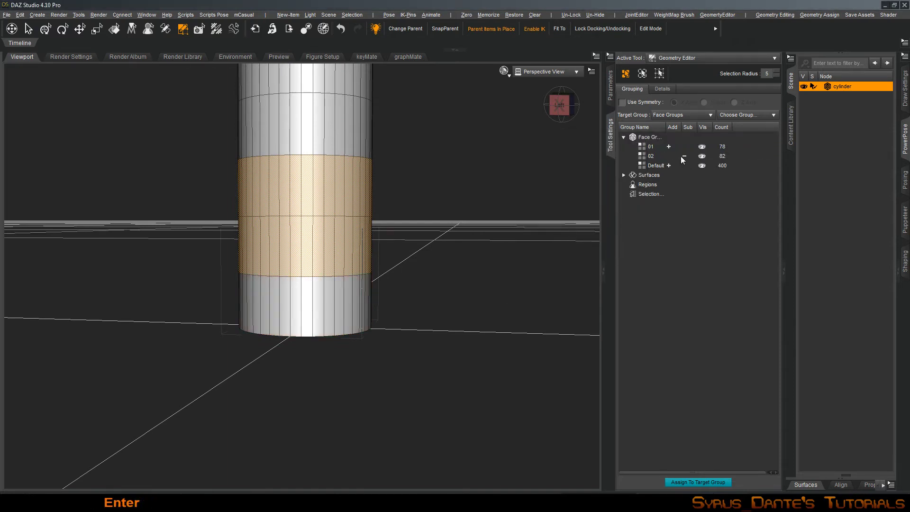
# Step: Grow the selection twice to include the next two rings up, then deselect the faces of groups 01 and 02
pyautogui.press('ctrl+KP_Add')
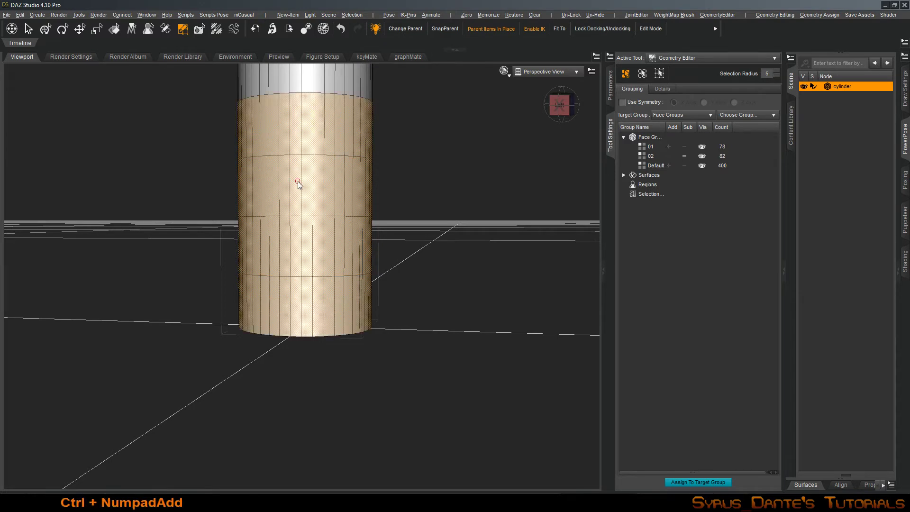
pyautogui.press('ctrl+KP_Add')
pyautogui.keyDown('alt'); pyautogui.moveTo(297, 181); pyautogui.dragTo(299, 183, button='right'); pyautogui.keyUp('alt')
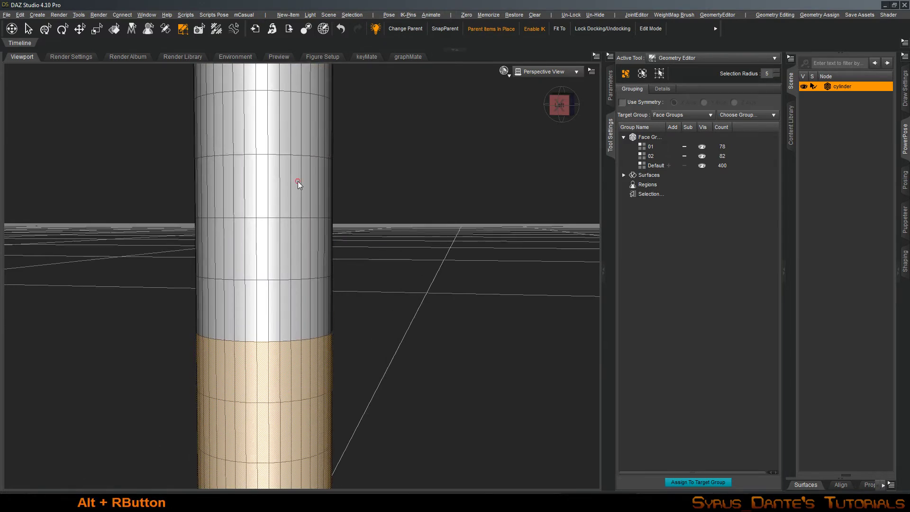
pyautogui.hotkey('ctrl', 'i')
pyautogui.scroll(2, 360, 165)
pyautogui.scroll(1, 361, 161)
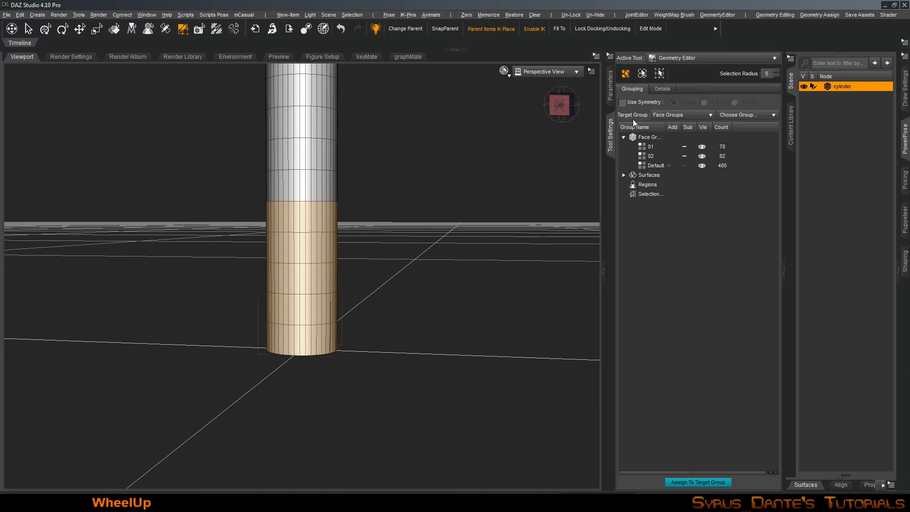
pyautogui.click(687, 149)
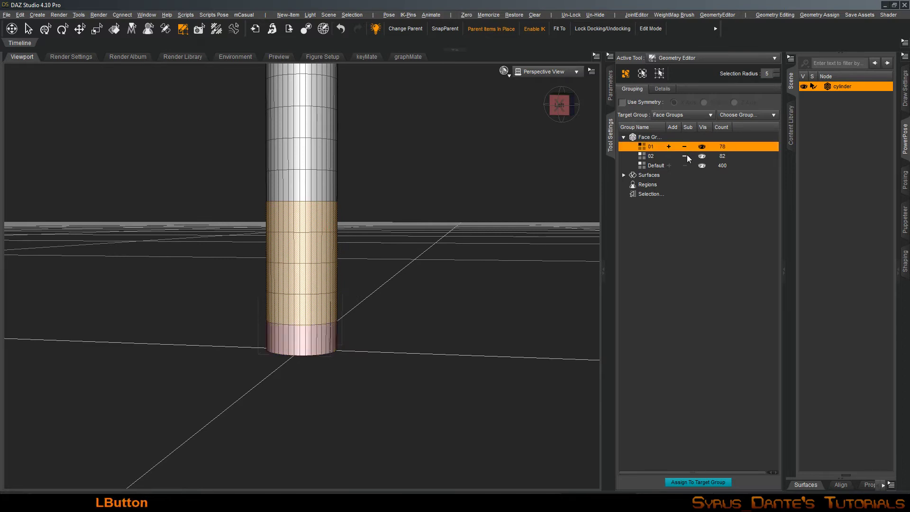
pyautogui.click(686, 154)
# Step: Create a face group named 03 from the two selected rings above group 02
pyautogui.rightClick(669, 136)
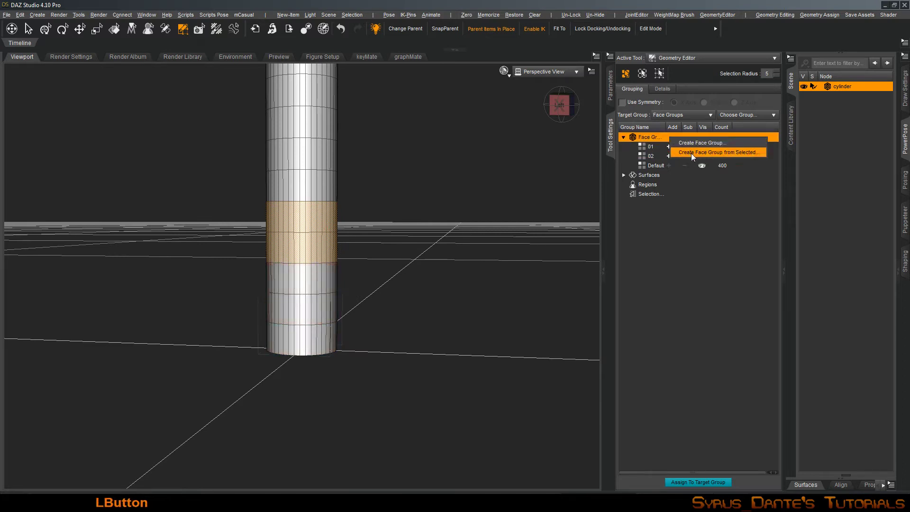
pyautogui.click(691, 153)
pyautogui.click(431, 278)
pyautogui.write('0')
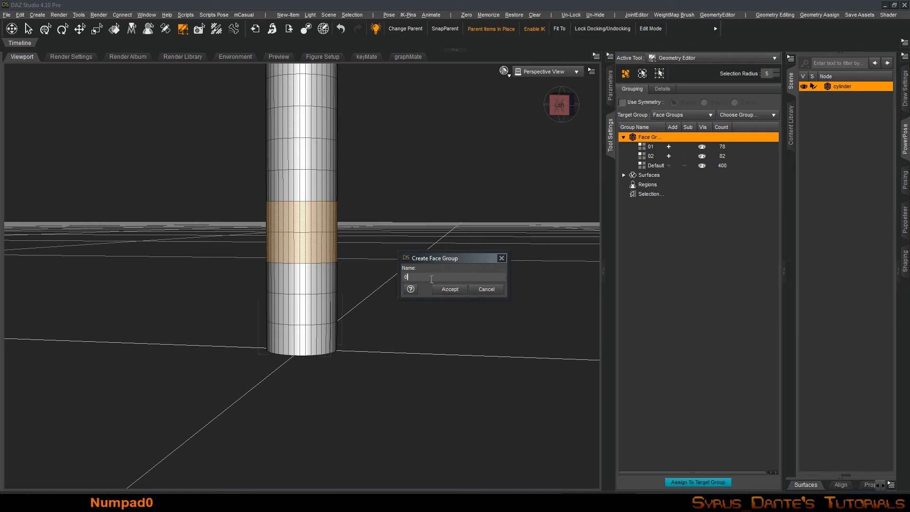
pyautogui.press('KP_Enter')
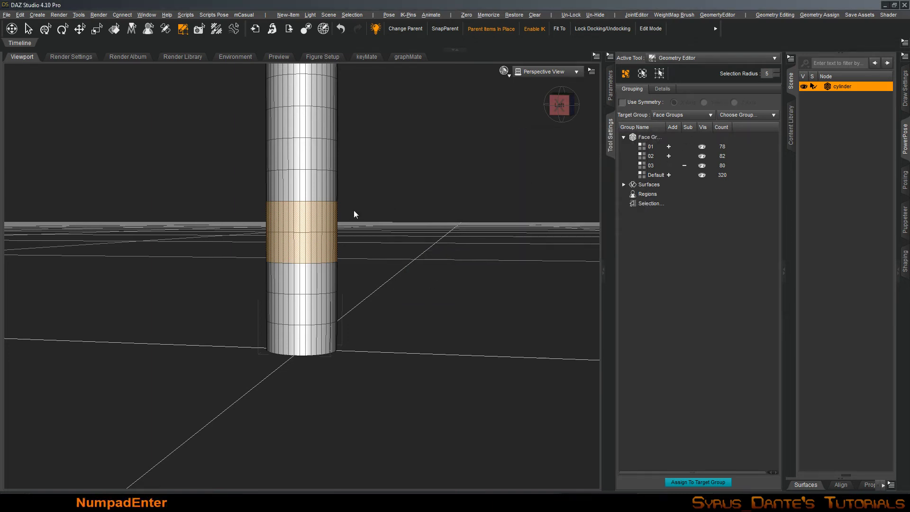
# Step: Grow the selection twice and deselect the faces of groups 03 and 02, keeping only the two rings above group 03
pyautogui.press('ctrl+KP_Add')
pyautogui.press('ctrl+KP_Add')
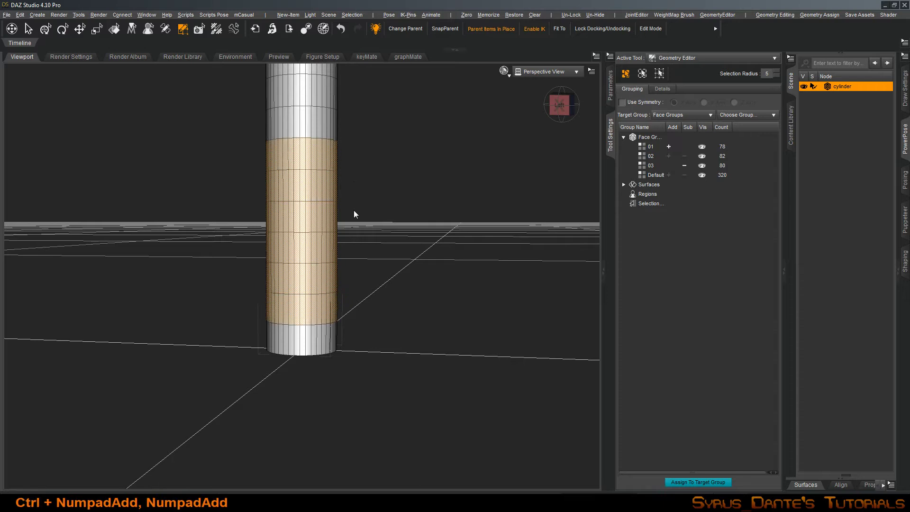
pyautogui.click(685, 162)
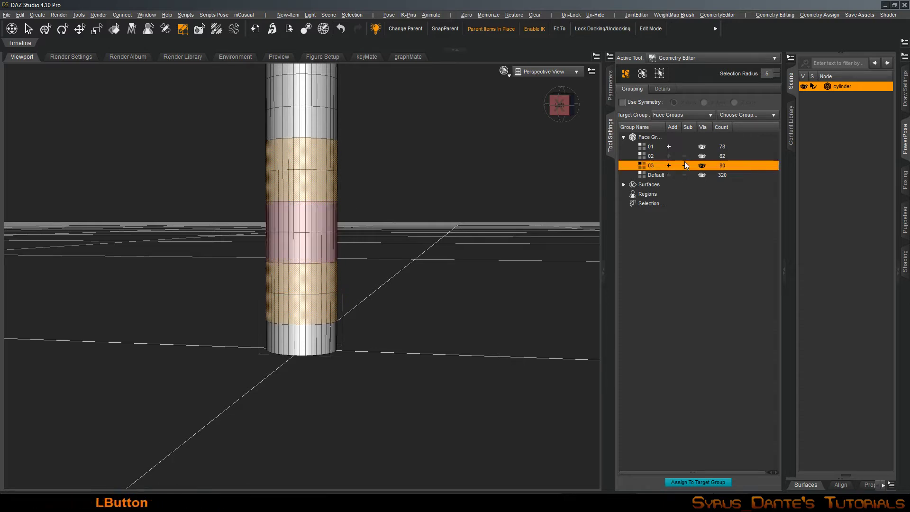
pyautogui.click(684, 158)
pyautogui.click(684, 145)
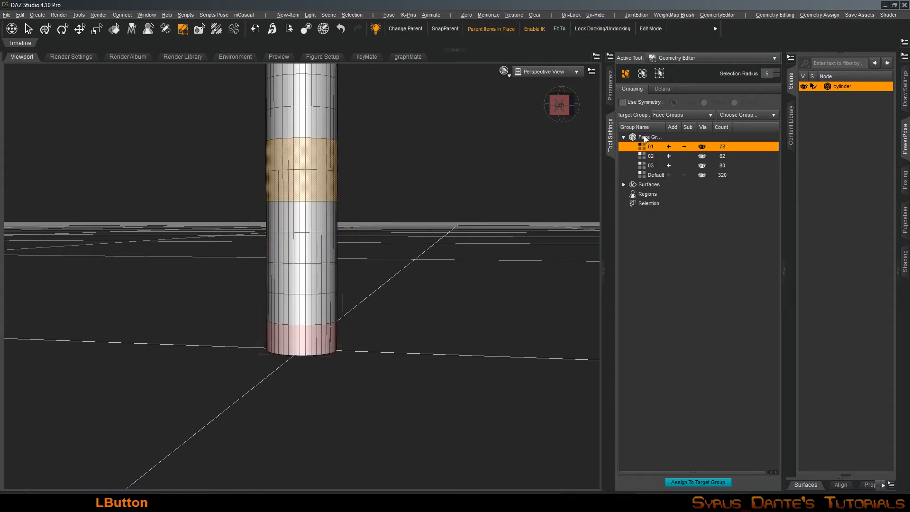
# Step: Create a face group named 04 from the two selected rings above group 03
pyautogui.rightClick(645, 137)
pyautogui.click(662, 150)
pyautogui.write('04')
pyautogui.press('Return')
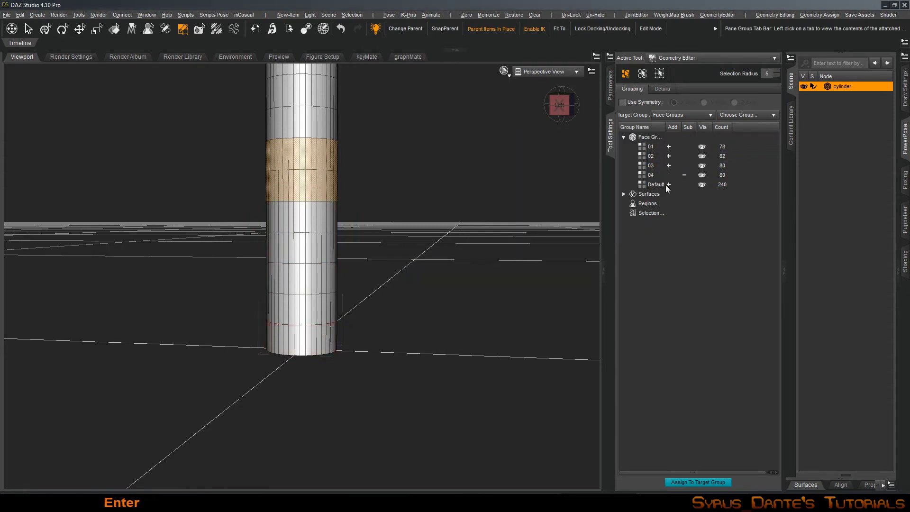
# Step: Grow the group 04 selection by two rings and deselect the faces of groups 03 and 04
pyautogui.click(681, 175)
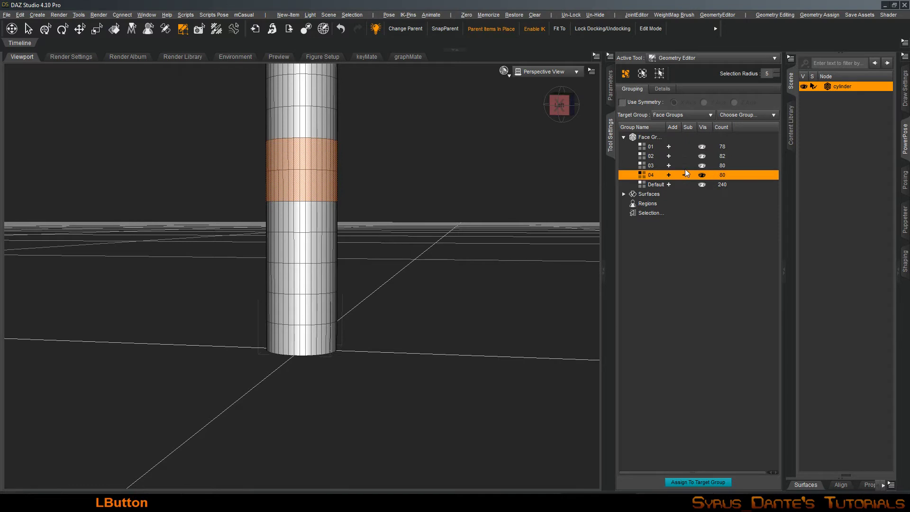
pyautogui.hotkey('ctrl', 'z')
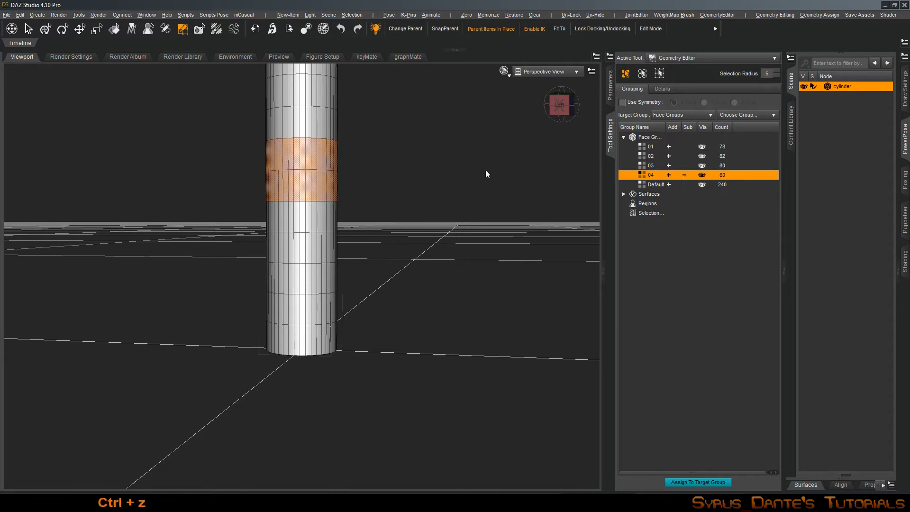
pyautogui.press('ctrl+KP_Add')
pyautogui.press('ctrl+KP_Add')
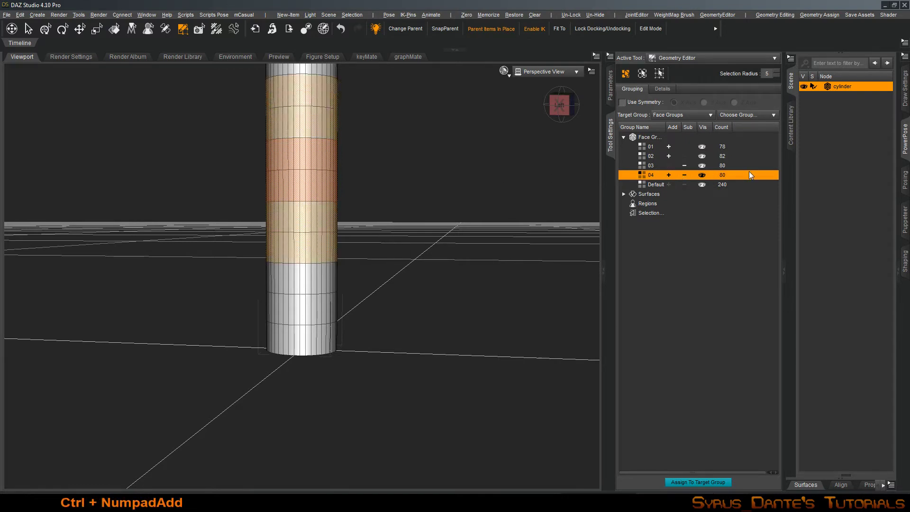
pyautogui.click(684, 165)
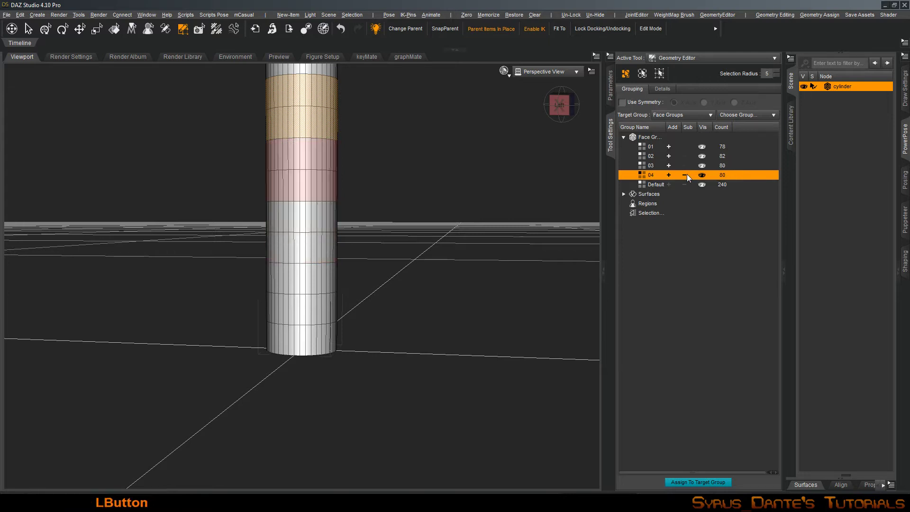
# Step: Create a face group named 05 from the two selected rings above group 04
pyautogui.rightClick(667, 136)
pyautogui.click(678, 153)
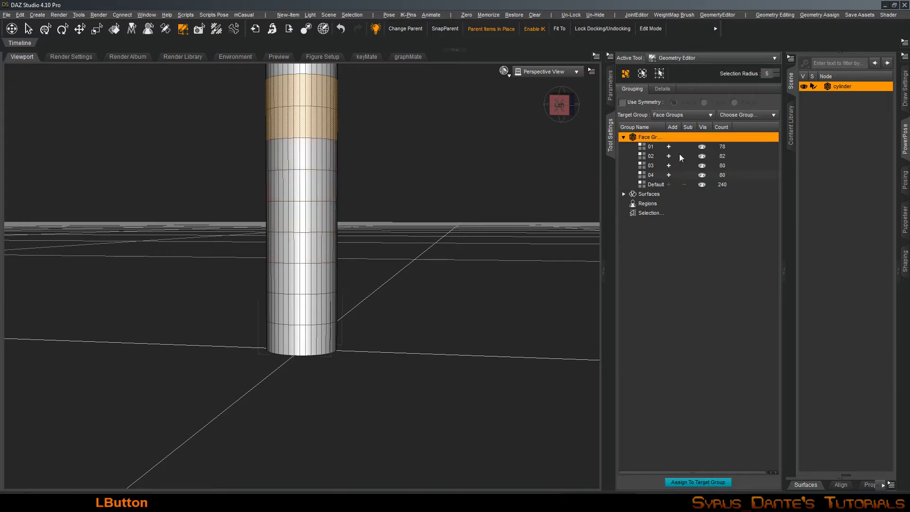
pyautogui.click(489, 273)
pyautogui.write('05')
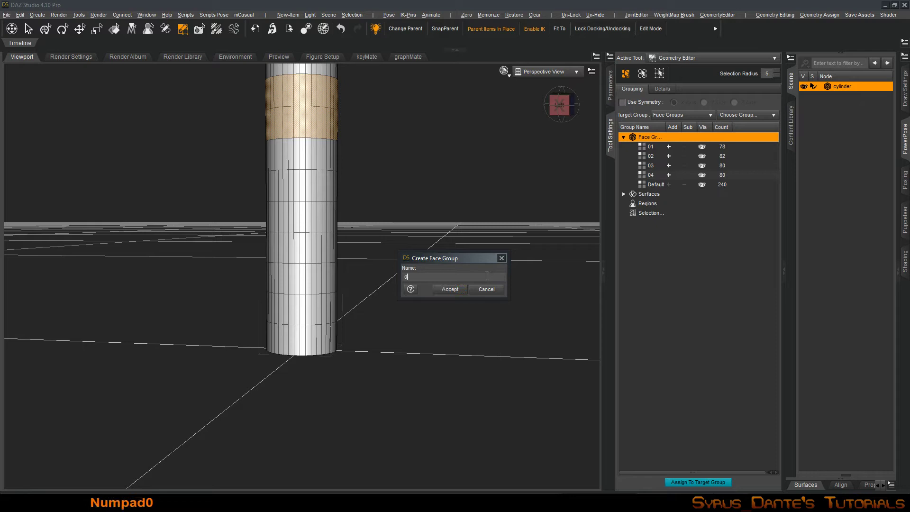
pyautogui.press('KP_Enter')
# Step: Grow the selection by two rings and deselect the faces of groups 04 and 05
pyautogui.keyDown('alt'); pyautogui.moveTo(473, 217); pyautogui.dragTo(465, 189, button='right'); pyautogui.keyUp('alt')
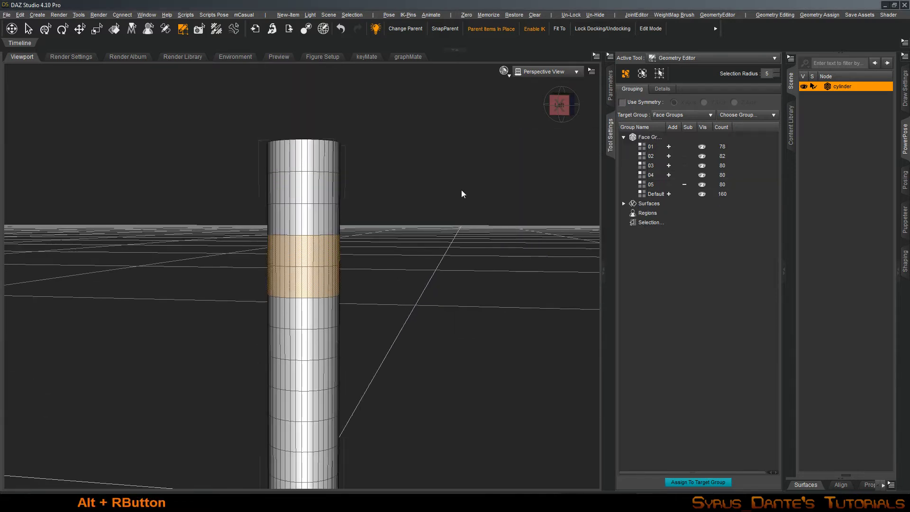
pyautogui.press('ctrl+KP_Add')
pyautogui.press('KP_Add')
pyautogui.click(684, 174)
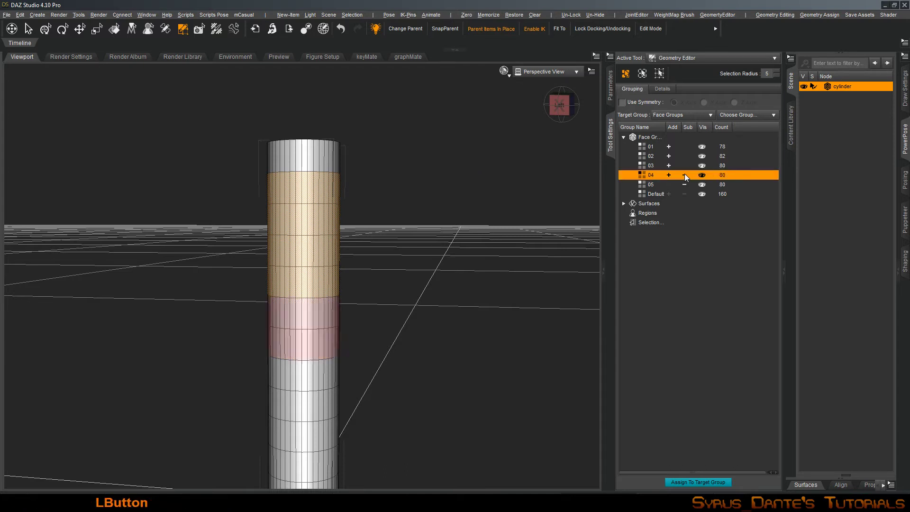
pyautogui.click(684, 184)
# Step: Create a face group named 06 from the two selected rings above group 05
pyautogui.rightClick(644, 137)
pyautogui.click(648, 154)
pyautogui.write('06')
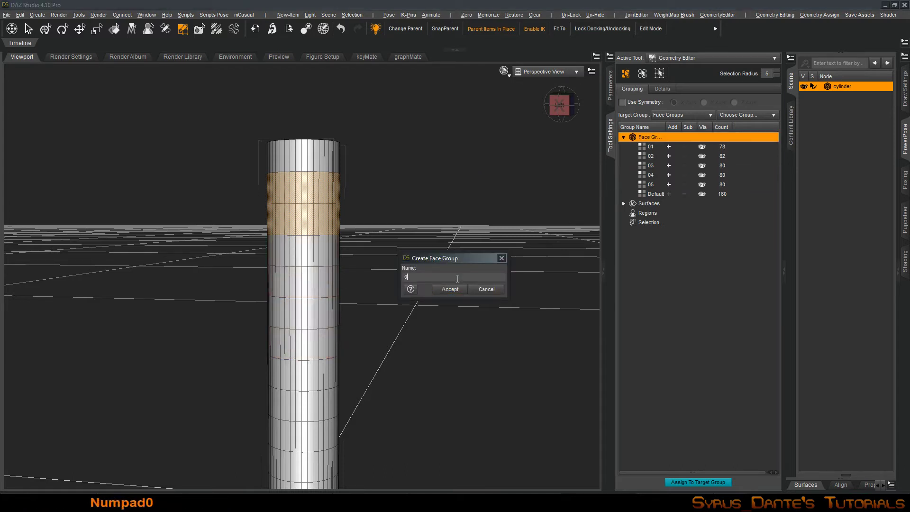
pyautogui.press('KP_Enter')
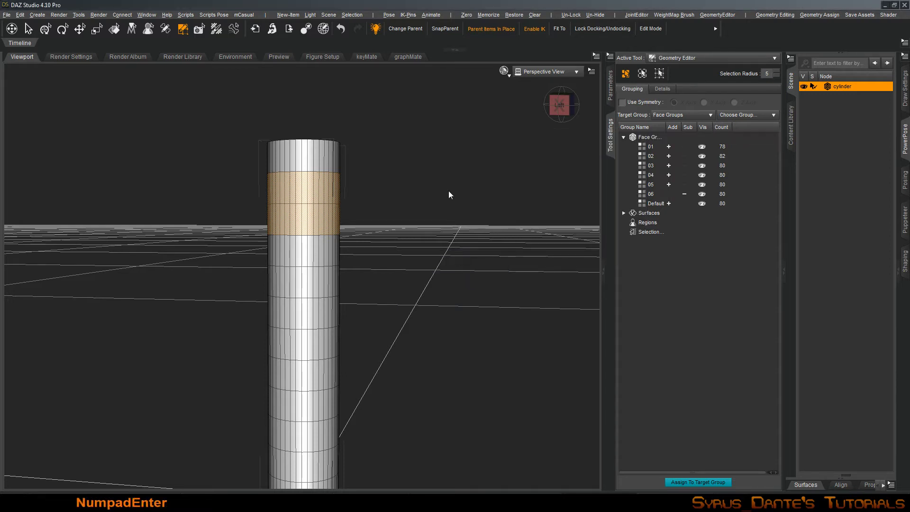
# Step: Grow the group 06 selection by two rings and deselect the faces of groups 05 and 06
pyautogui.press('ctrl+KP_Add')
pyautogui.press('KP_Add')
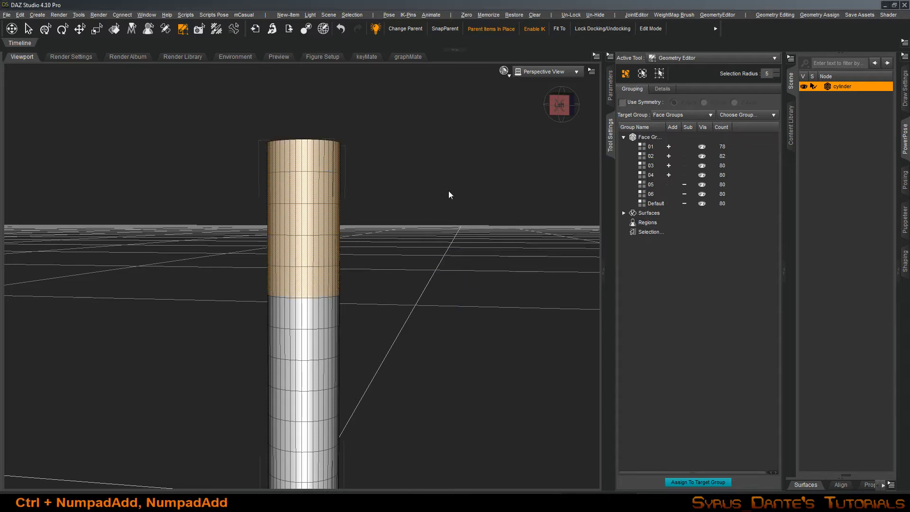
pyautogui.click(686, 179)
# Step: Create a face group named 07 from the remaining ring at the cylinder's upper end and deselect its faces
pyautogui.click(662, 138)
pyautogui.rightClick(662, 139)
pyautogui.click(673, 151)
pyautogui.click(471, 275)
pyautogui.write('0')
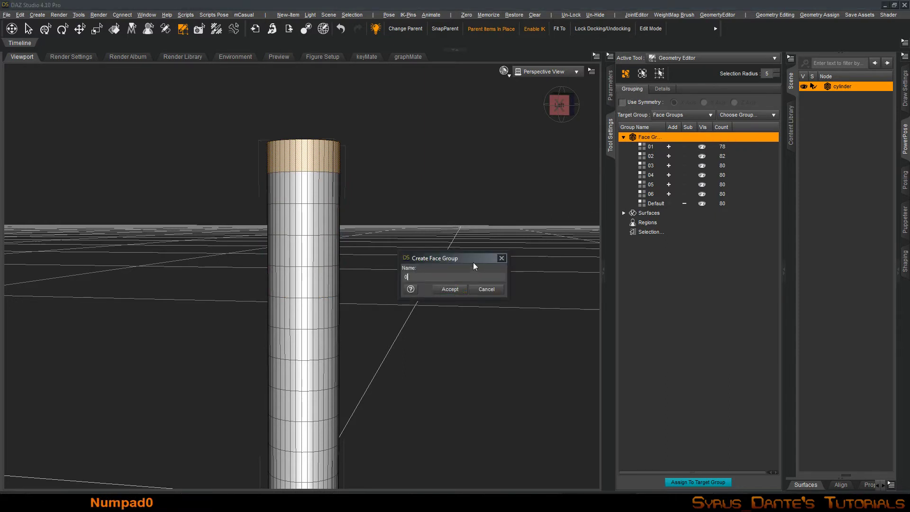
pyautogui.write('7')
pyautogui.press('Return')
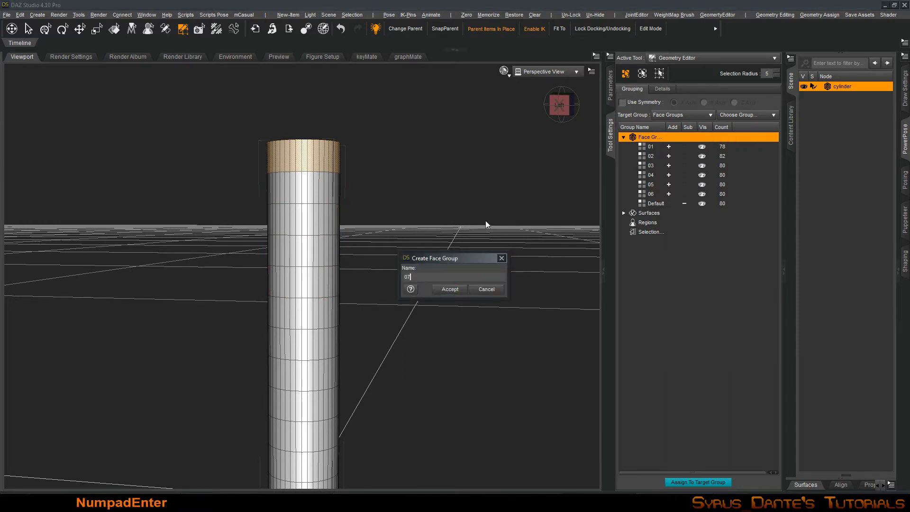
pyautogui.click(684, 203)
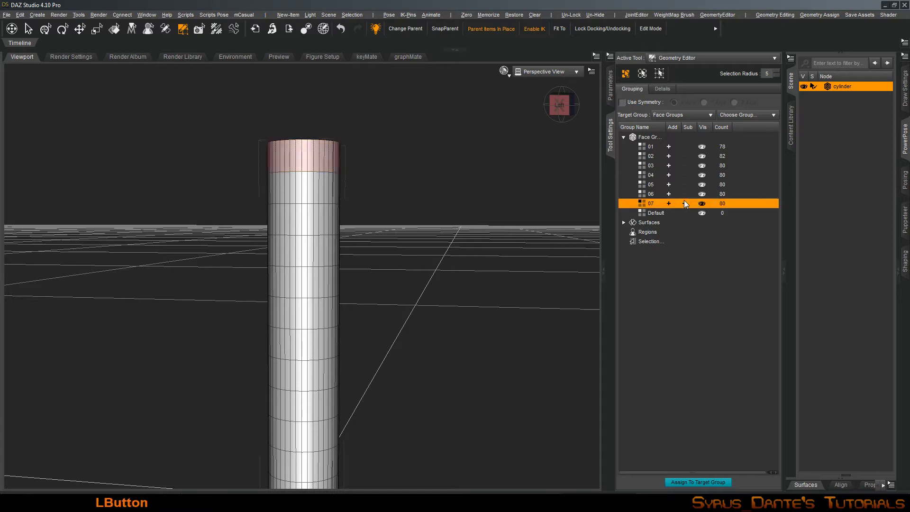
# Step: Remove the empty Default face group from the cylinder
pyautogui.click(675, 212)
pyautogui.rightClick(675, 212)
pyautogui.click(687, 228)
pyautogui.click(687, 228)
pyautogui.press('Return')
# Step: Export the grouped cylinder as an OBJ over the existing file test cylinder.obj, keeping the shown export options with existing groups written
pyautogui.moveTo(443, 189)
pyautogui.keyDown('alt'); pyautogui.mouseDown()
pyautogui.moveTo(450, 208)
pyautogui.moveTo(444, 192)
pyautogui.mouseUp(); pyautogui.keyUp('alt')
pyautogui.moveTo(444, 192)
pyautogui.keyDown('alt'); pyautogui.mouseDown(button='right')
pyautogui.moveTo(450, 203)
pyautogui.moveTo(444, 192)
pyautogui.mouseUp(button='right'); pyautogui.keyUp('alt')
pyautogui.hotkey('ctrl', '#')
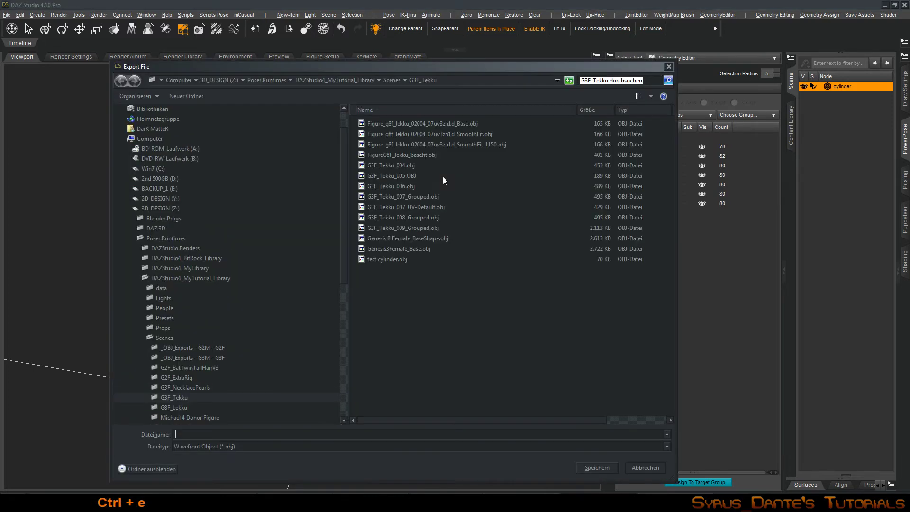
pyautogui.click(387, 259)
pyautogui.doubleClick(386, 261)
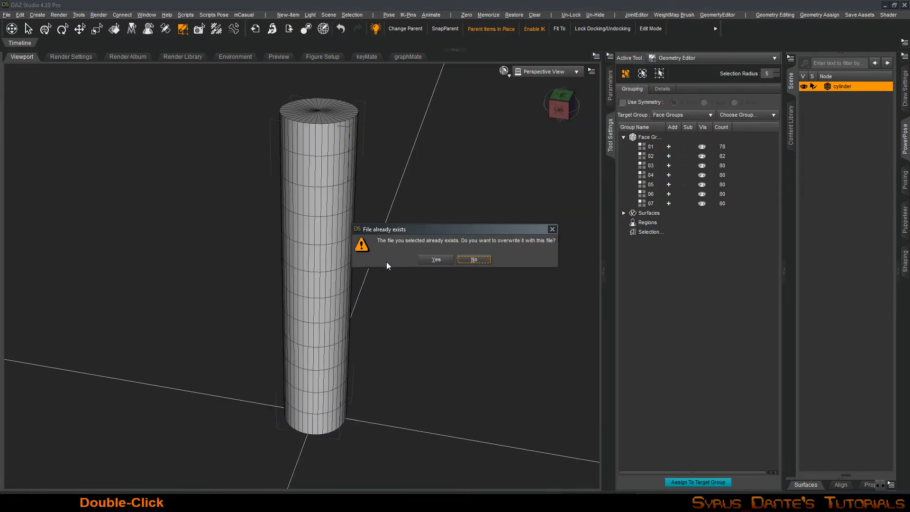
pyautogui.click(449, 260)
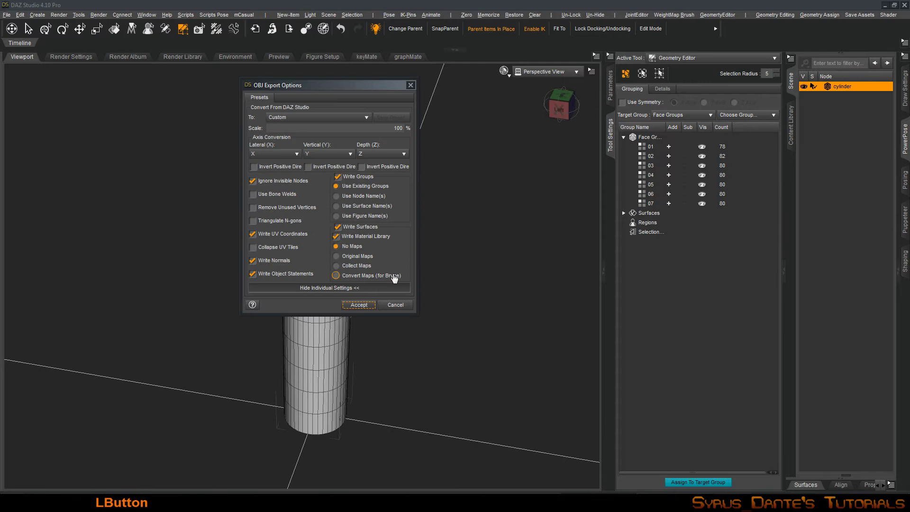
pyautogui.click(359, 303)
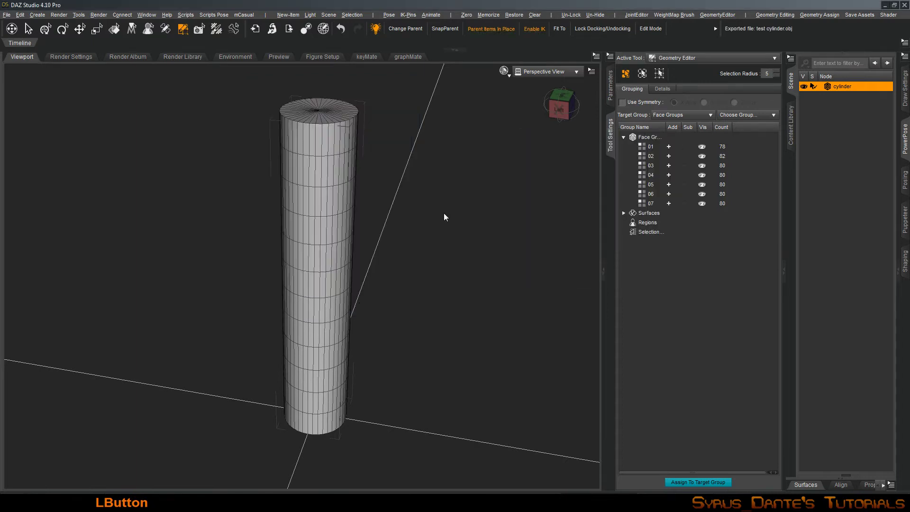
# Step: Add test cylinder.obj to the Figure Setup geometry list with the default import options and expand its groups
pyautogui.keyDown('alt'); pyautogui.moveTo(444, 213); pyautogui.dragTo(446, 204); pyautogui.keyUp('alt')
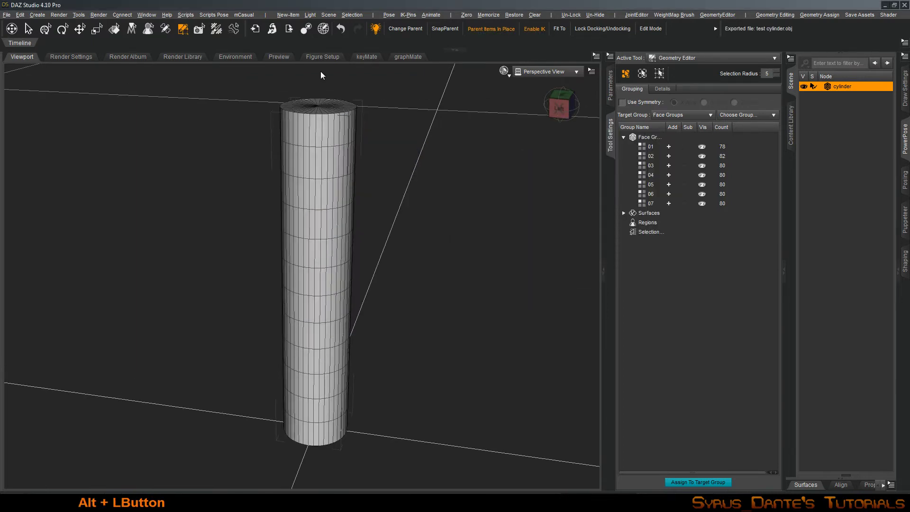
pyautogui.click(322, 56)
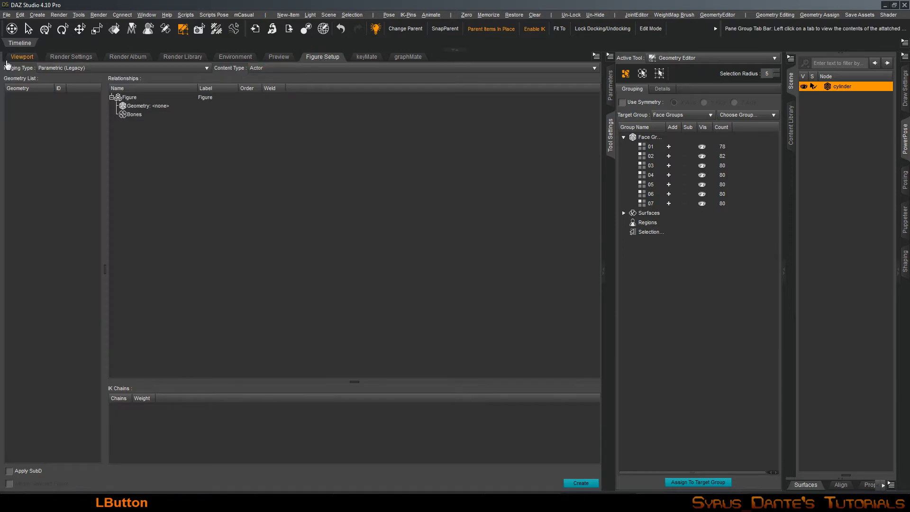
pyautogui.rightClick(29, 105)
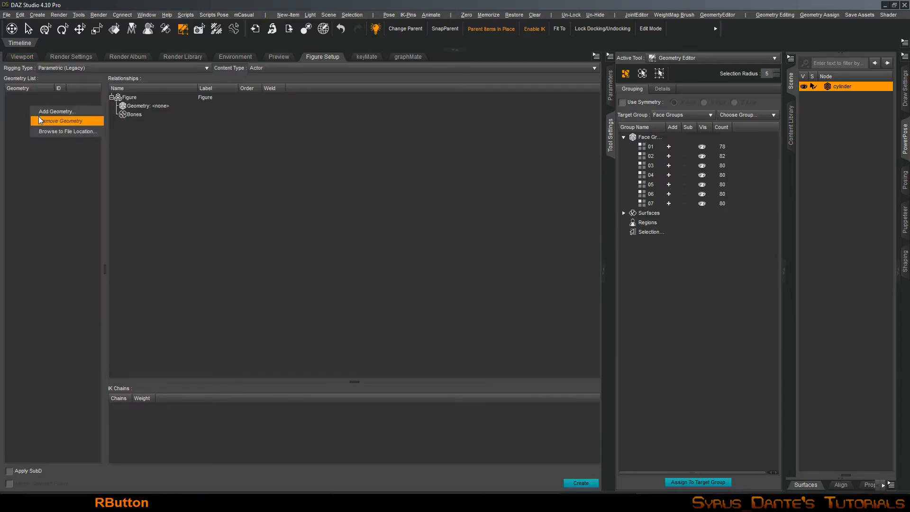
pyautogui.click(56, 111)
pyautogui.click(368, 261)
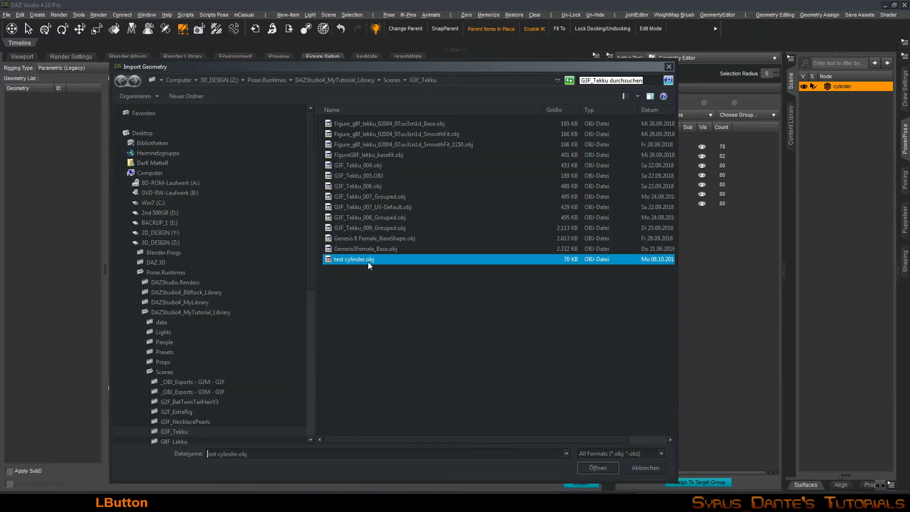
pyautogui.doubleClick(368, 261)
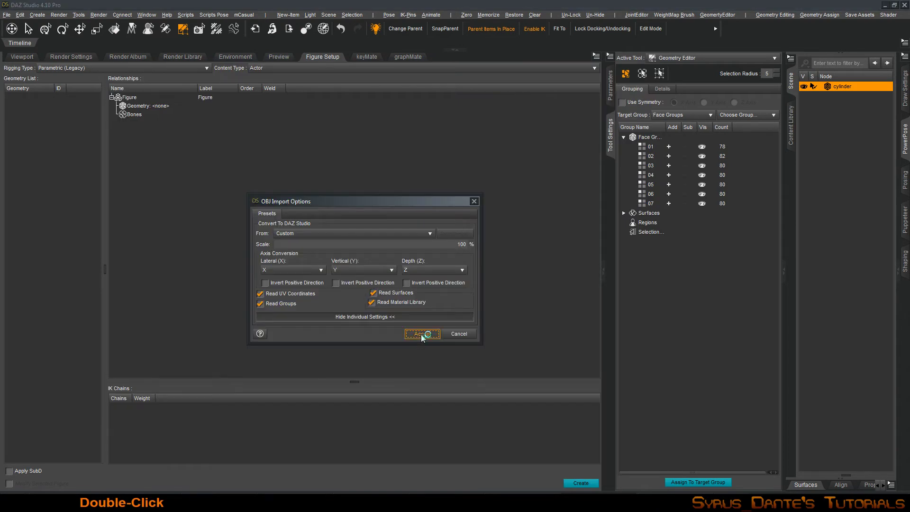
pyautogui.click(422, 334)
pyautogui.doubleClick(44, 99)
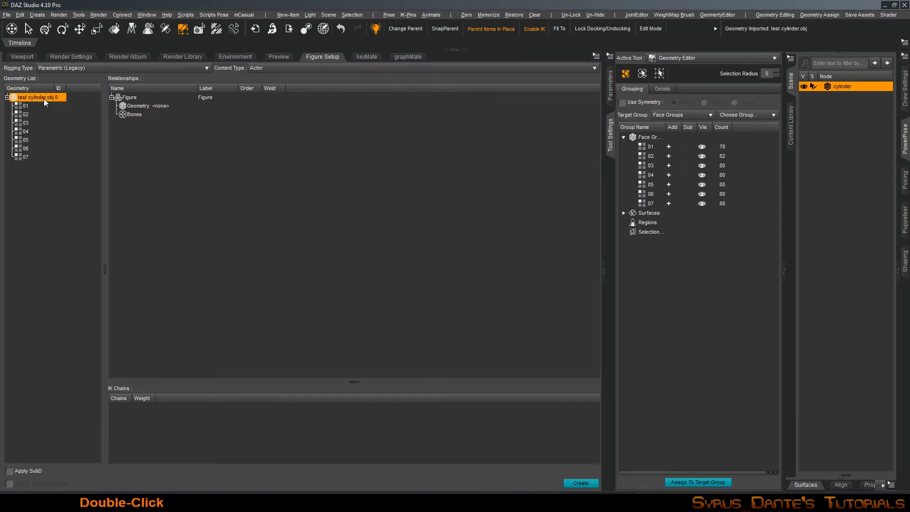
# Step: Assign the imported geometry to the figure relationships and nest bones 02 to 07 each under the preceding bone
pyautogui.moveTo(47, 96); pyautogui.dragTo(126, 98)
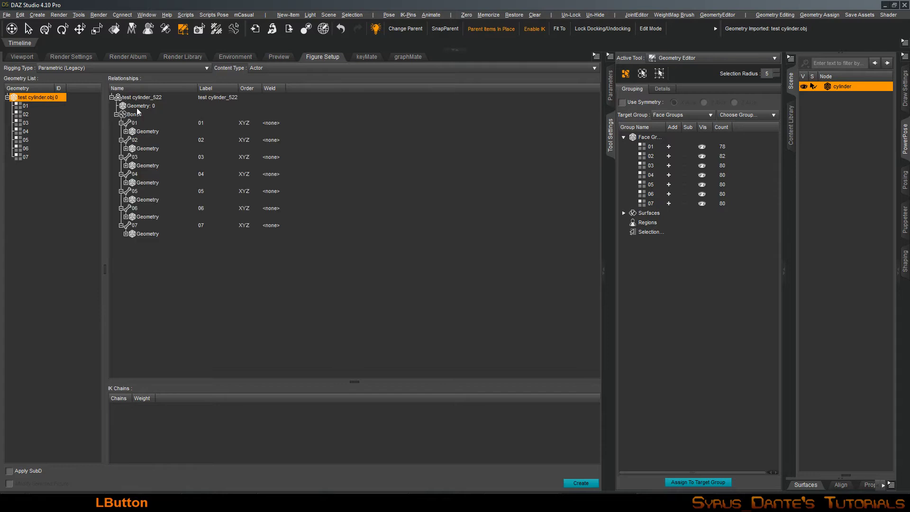
pyautogui.moveTo(135, 140); pyautogui.dragTo(140, 129)
pyautogui.moveTo(138, 161); pyautogui.dragTo(138, 140)
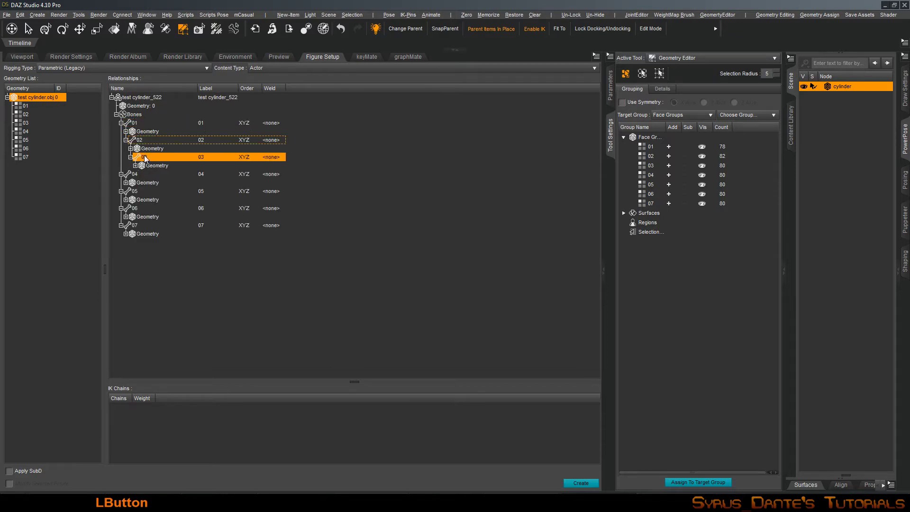
pyautogui.moveTo(139, 176); pyautogui.dragTo(145, 157)
pyautogui.moveTo(136, 195); pyautogui.dragTo(154, 178)
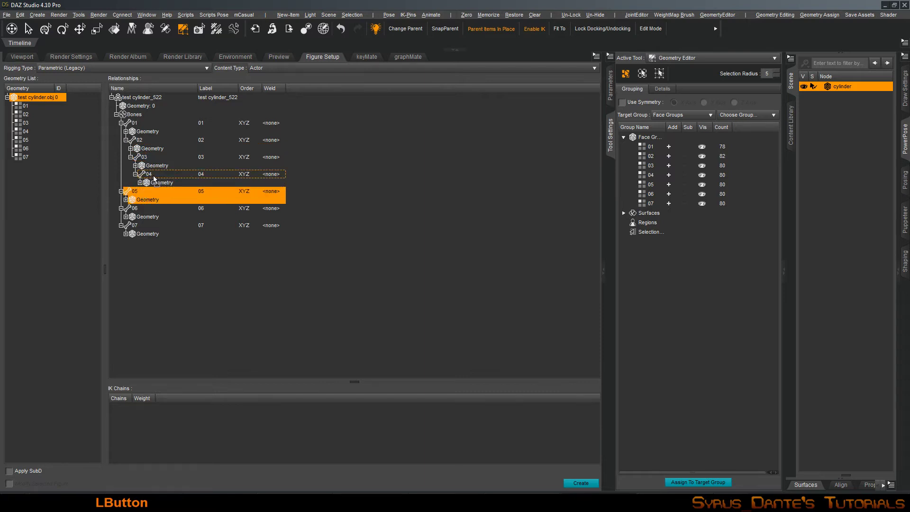
pyautogui.keyDown('ctrl'); pyautogui.click(140, 215); pyautogui.keyUp('ctrl')
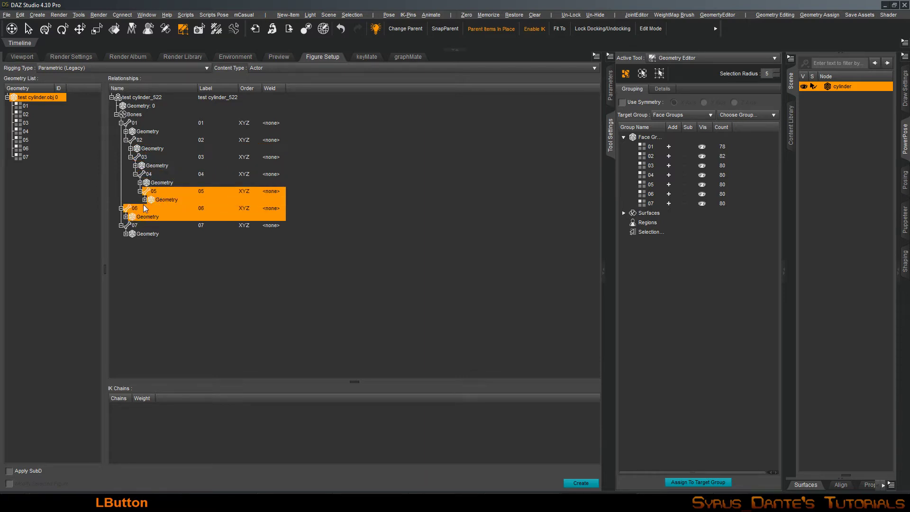
pyautogui.click(145, 209)
pyautogui.moveTo(146, 209); pyautogui.dragTo(154, 194)
pyautogui.click(140, 227)
pyautogui.moveTo(140, 226); pyautogui.dragTo(165, 209)
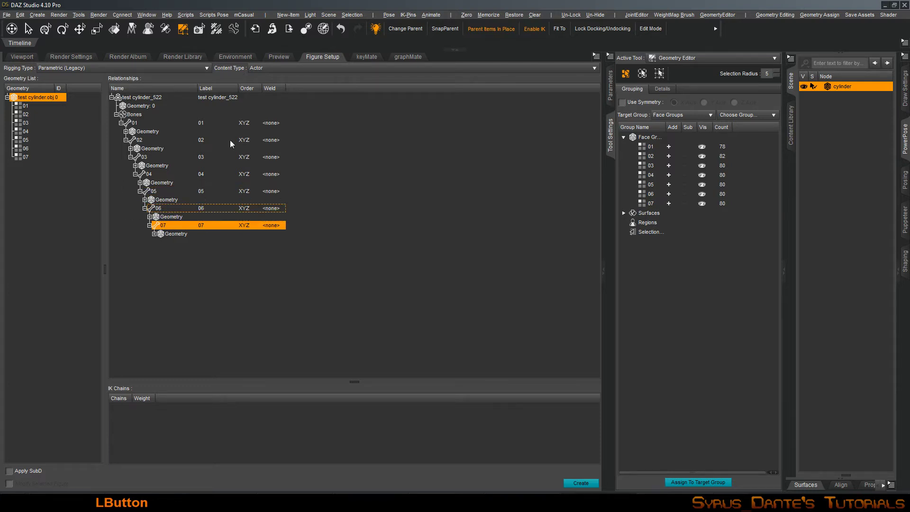
# Step: Weld all bones from 01 to 07 to their parents
pyautogui.click(274, 124)
pyautogui.keyDown('shift'); pyautogui.click(275, 222); pyautogui.keyUp('shift')
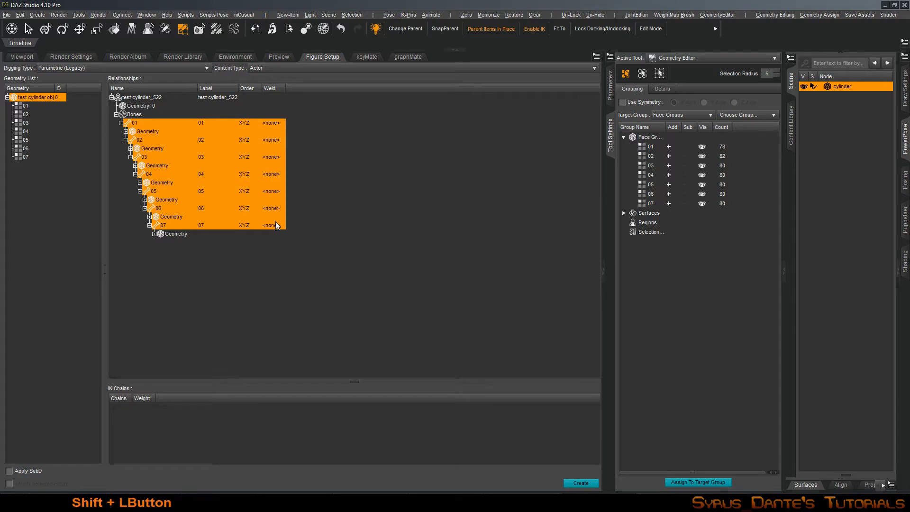
pyautogui.rightClick(275, 221)
pyautogui.click(329, 236)
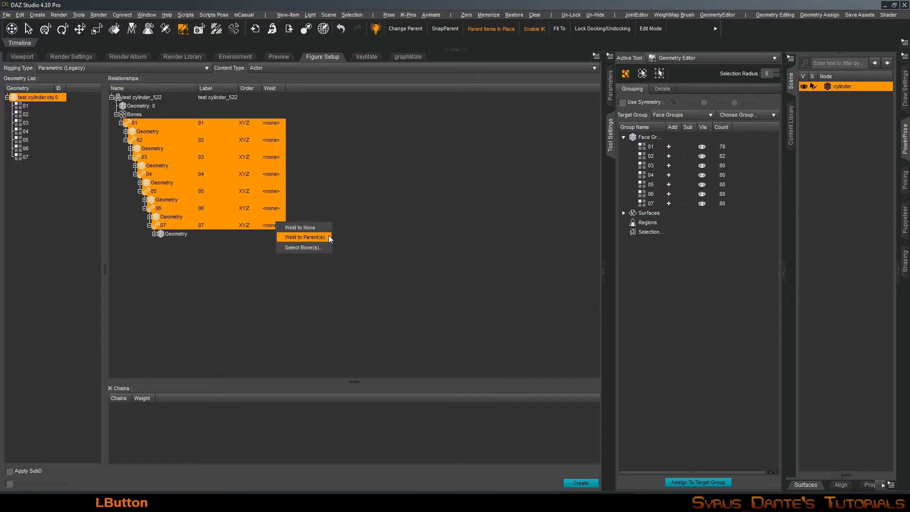
# Step: Set the rotation order of bones 01 to 07 to YXZ and create the figure
pyautogui.click(235, 125)
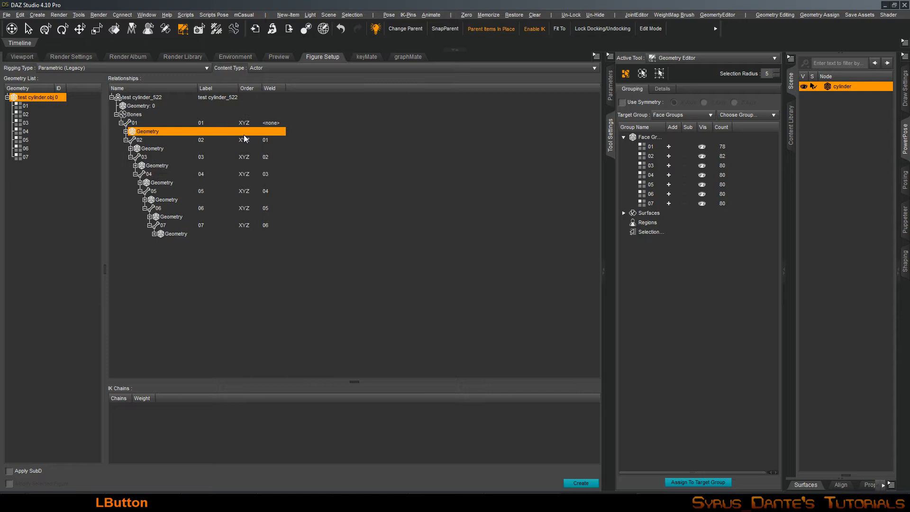
pyautogui.keyDown('shift'); pyautogui.click(247, 225); pyautogui.keyUp('shift')
pyautogui.rightClick(248, 225)
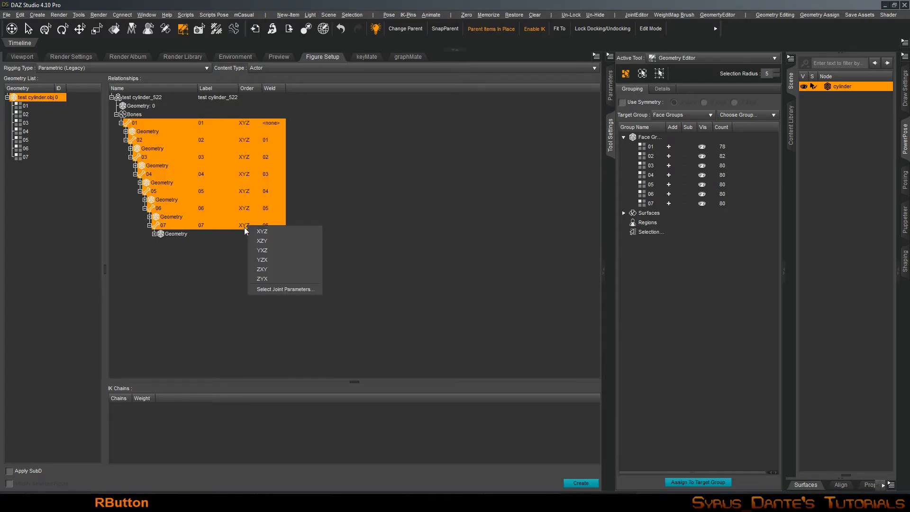
pyautogui.click(278, 249)
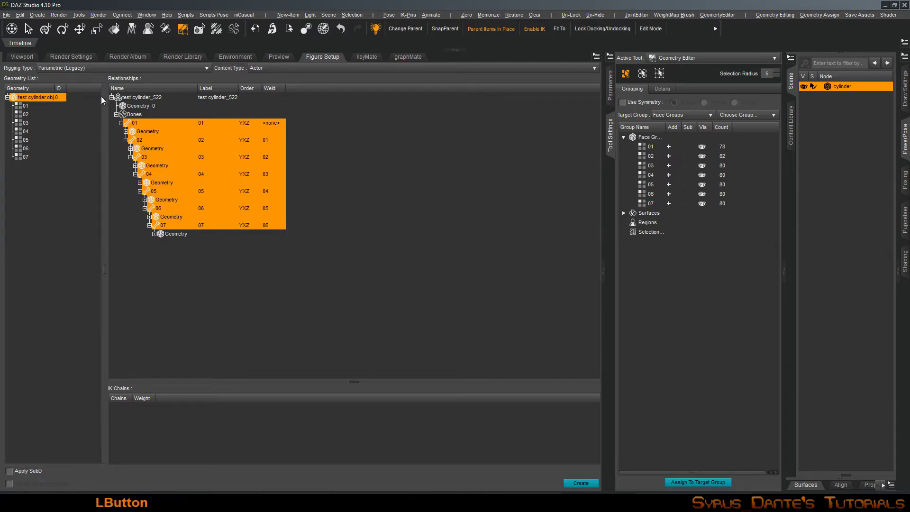
pyautogui.click(585, 483)
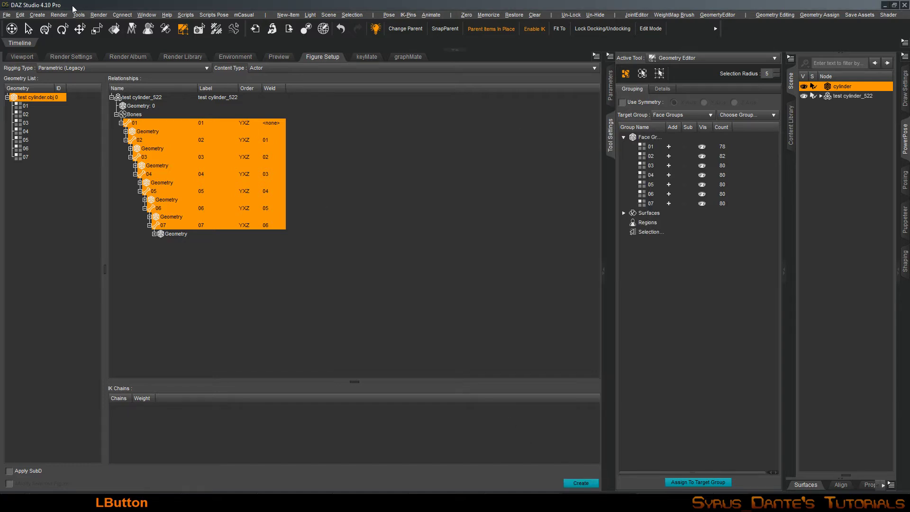
# Step: Hide the original cylinder in the scene and expand the new figure's full bone hierarchy
pyautogui.click(24, 57)
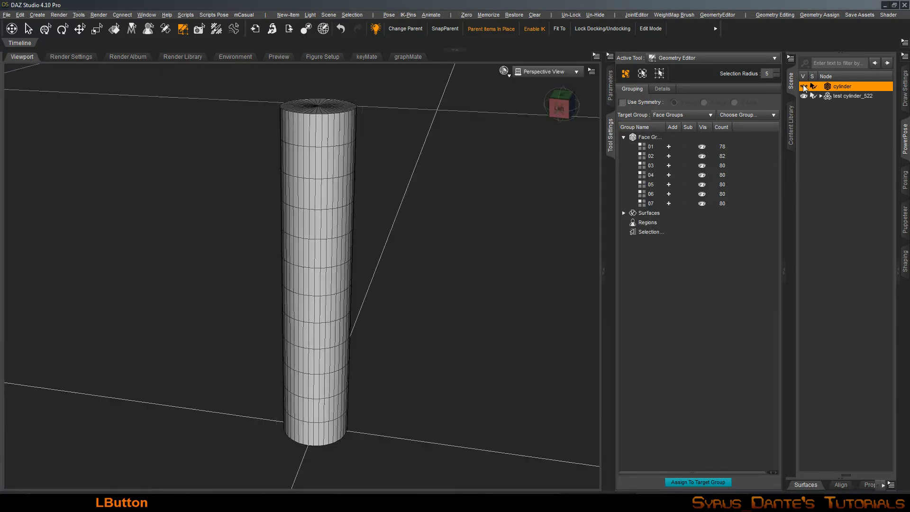
pyautogui.click(835, 94)
pyautogui.rightClick(835, 94)
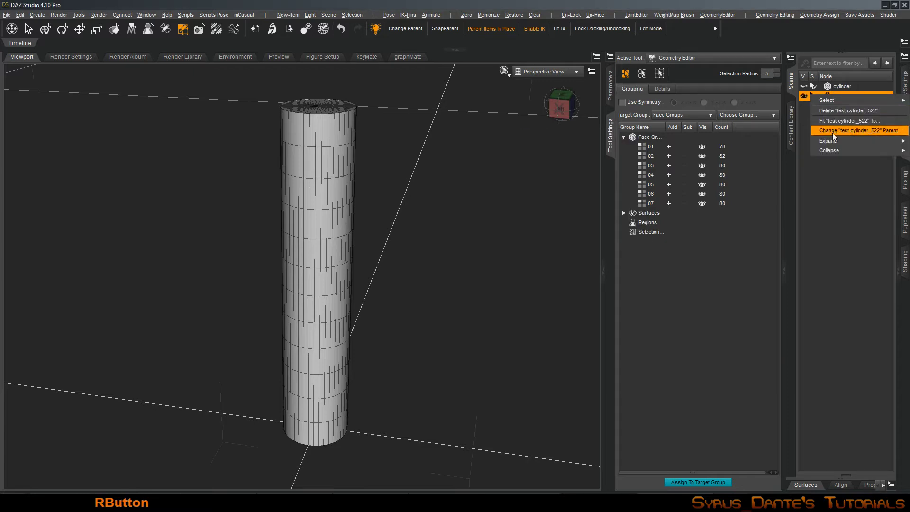
pyautogui.click(796, 151)
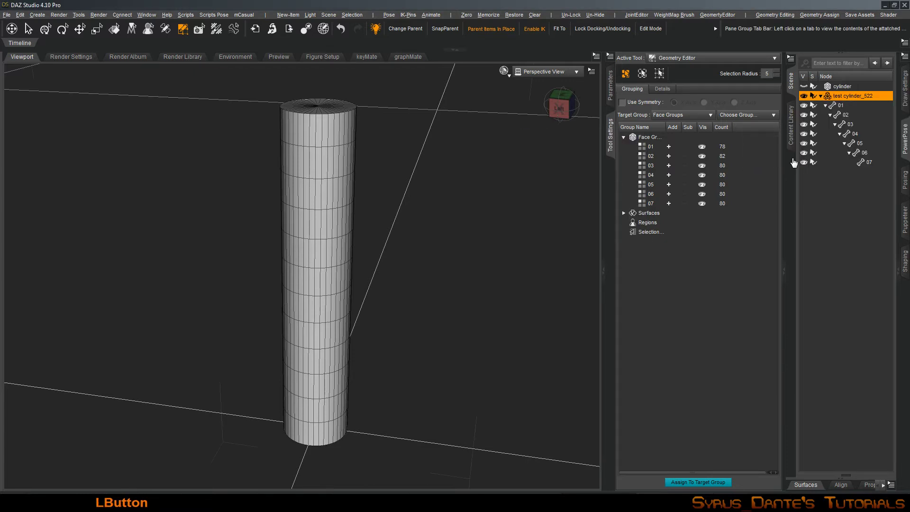
pyautogui.click(839, 105)
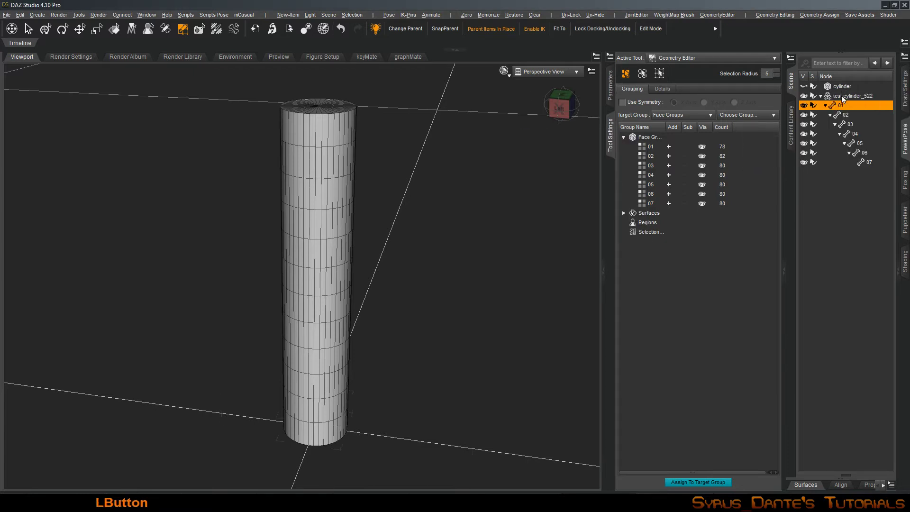
# Step: Select the new test cylinder_522 figure and activate the Joint Editor on it
pyautogui.click(841, 95)
pyautogui.click(715, 60)
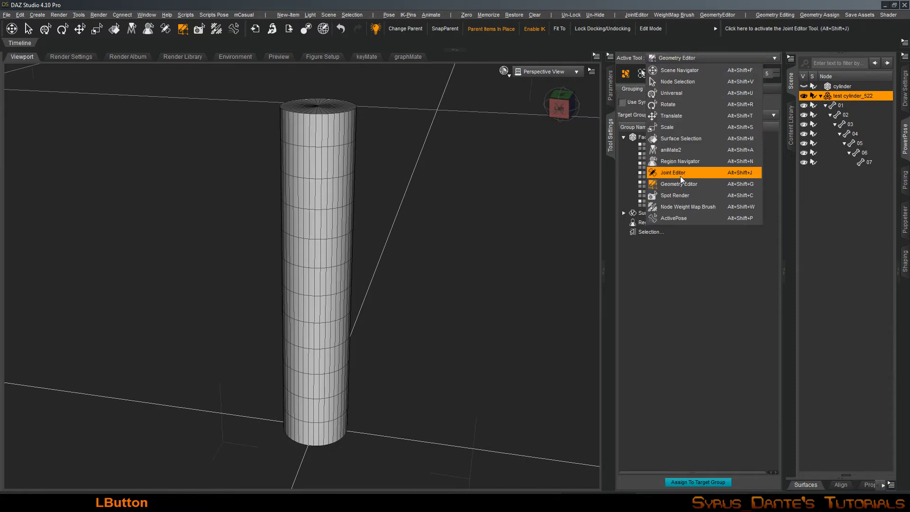
pyautogui.click(681, 173)
pyautogui.keyDown('alt'); pyautogui.moveTo(394, 232); pyautogui.dragTo(396, 216); pyautogui.keyUp('alt')
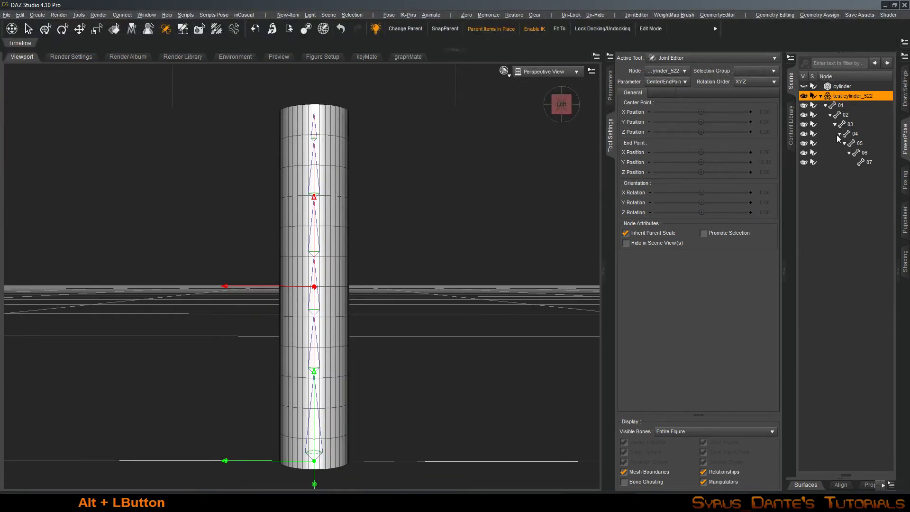
# Step: Go through bones 01 to 06 one after another to examine their center and end points along the cylinder
pyautogui.click(846, 105)
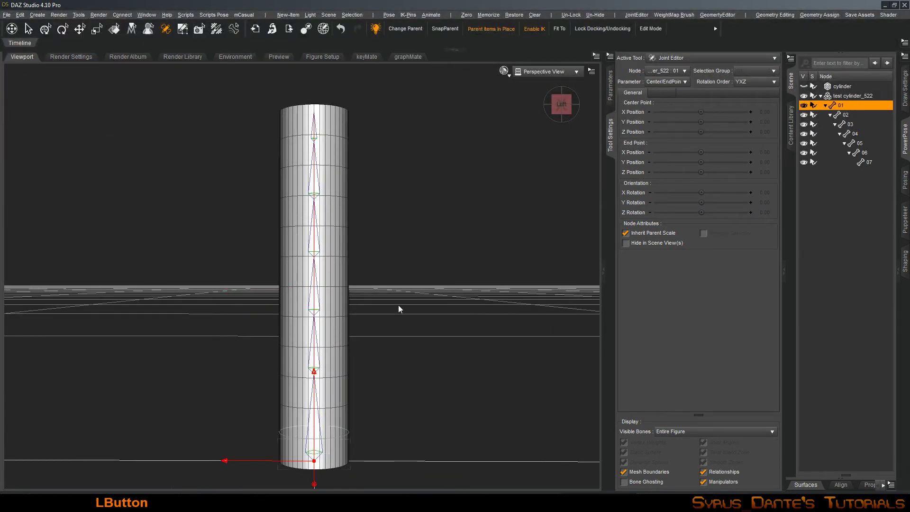
pyautogui.press('Down')
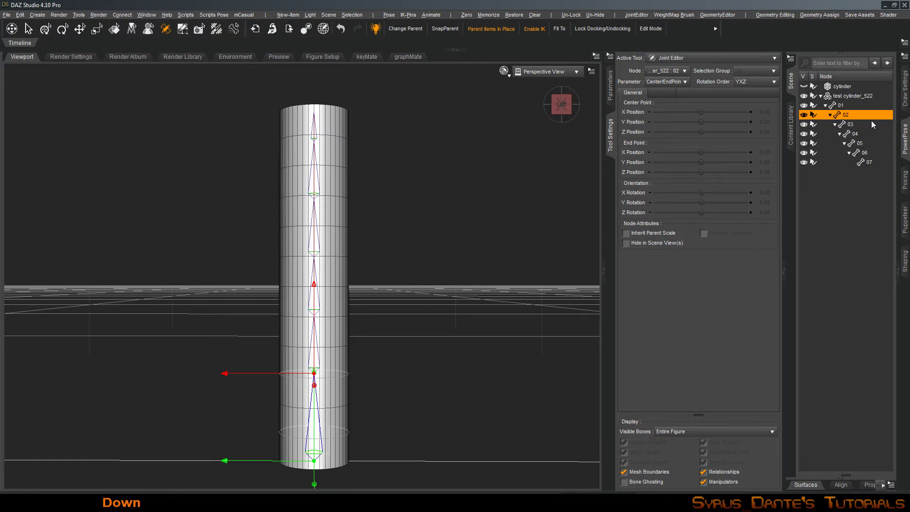
pyautogui.press('Down')
pyautogui.press('Down')
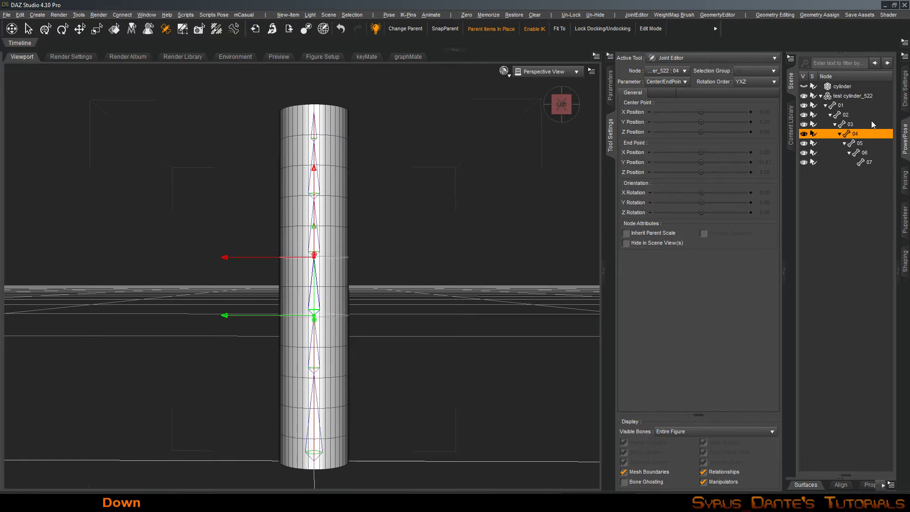
pyautogui.press('Down')
pyautogui.press('Down')
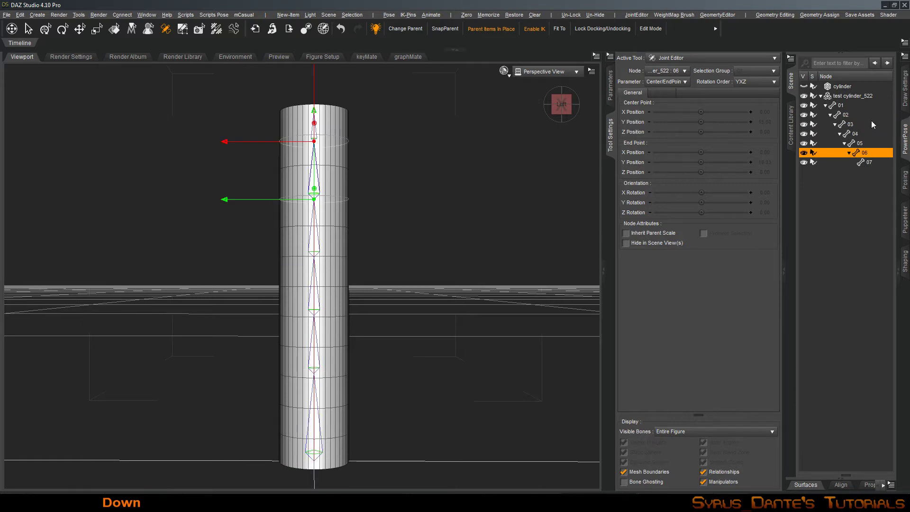
# Step: Try to lower bone 01's end point to Y -1.48 below the cylinder's base, and undo it
pyautogui.press('Down')
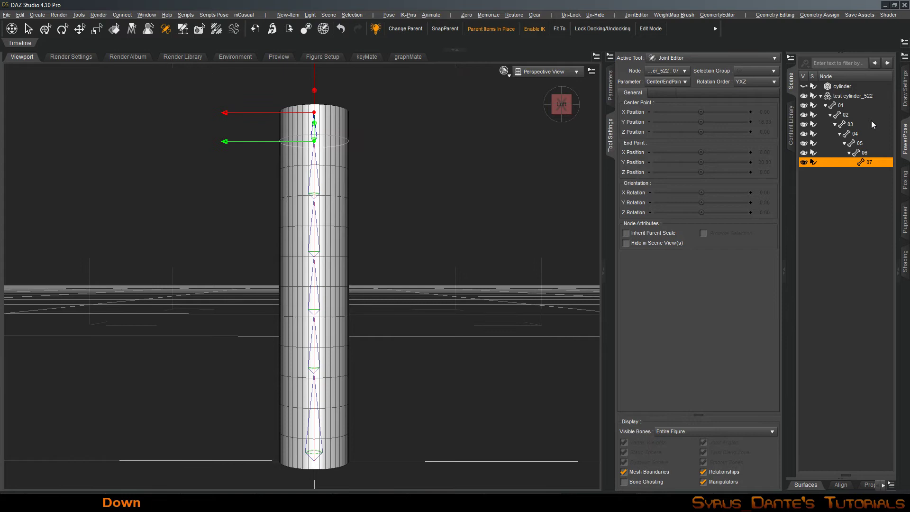
pyautogui.click(852, 105)
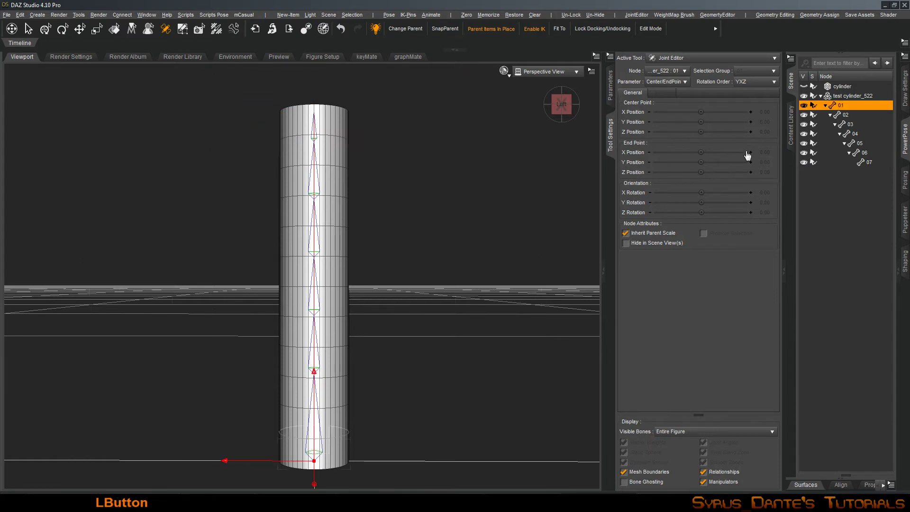
pyautogui.moveTo(701, 162)
pyautogui.mouseDown()
pyautogui.moveTo(676, 162)
pyautogui.moveTo(720, 162)
pyautogui.mouseUp()
pyautogui.hotkey('ctrl', 'f')
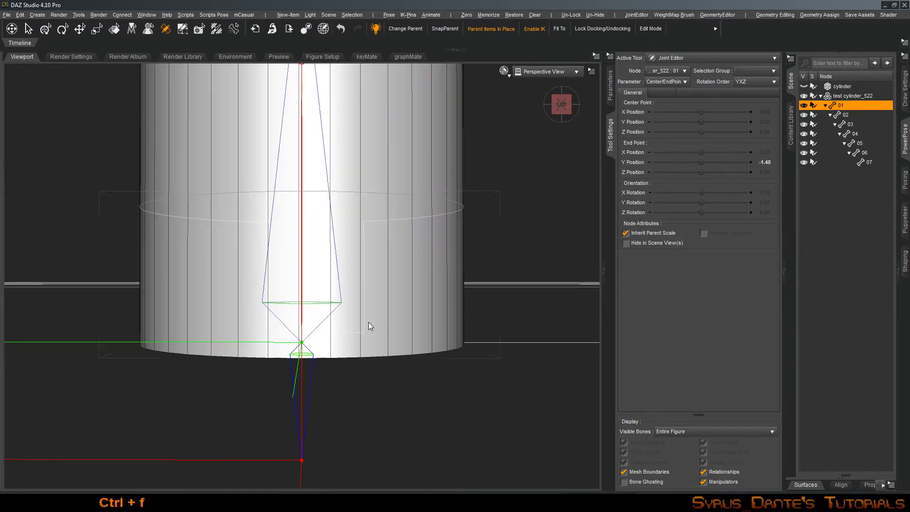
pyautogui.keyDown('alt'); pyautogui.moveTo(368, 323); pyautogui.dragTo(368, 332); pyautogui.keyUp('alt')
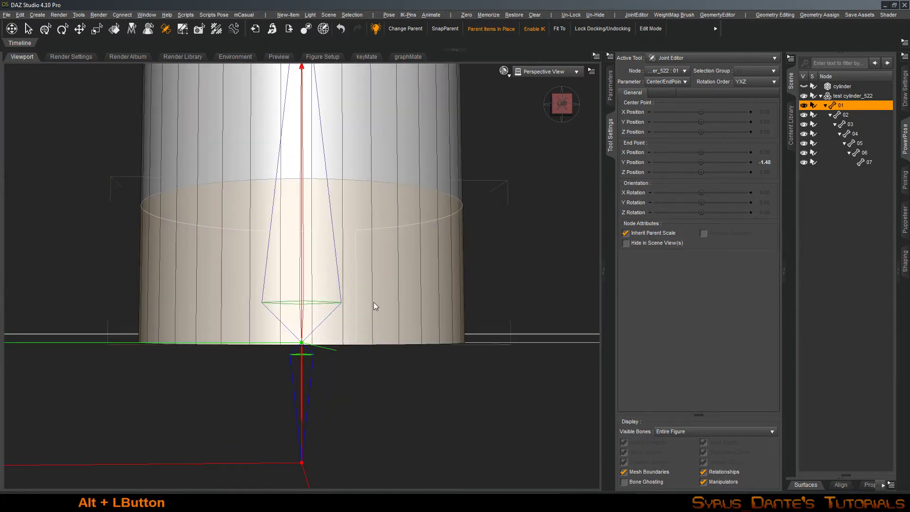
pyautogui.hotkey('ctrl', 'z')
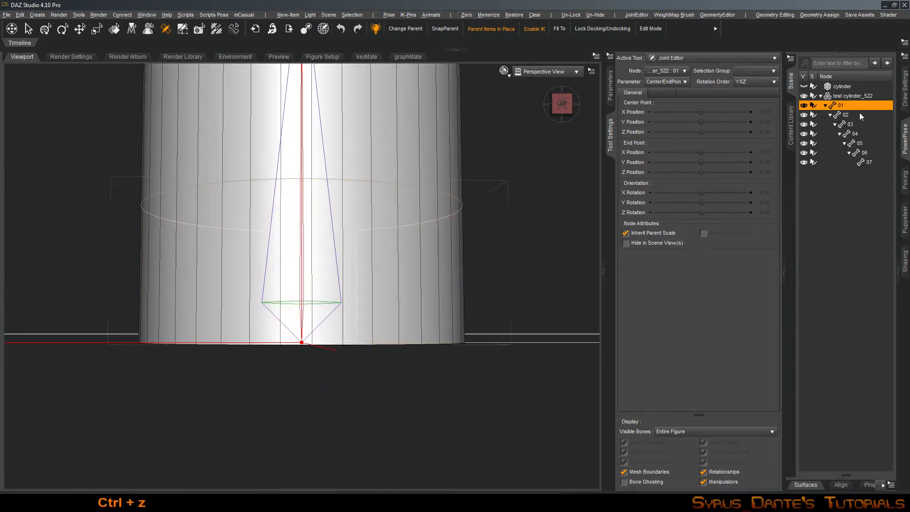
# Step: Select bone 02 and show it in the Left View, framed on the lower part of the cylinder
pyautogui.click(859, 115)
pyautogui.keyDown('alt'); pyautogui.moveTo(398, 268); pyautogui.dragTo(408, 260); pyautogui.keyUp('alt')
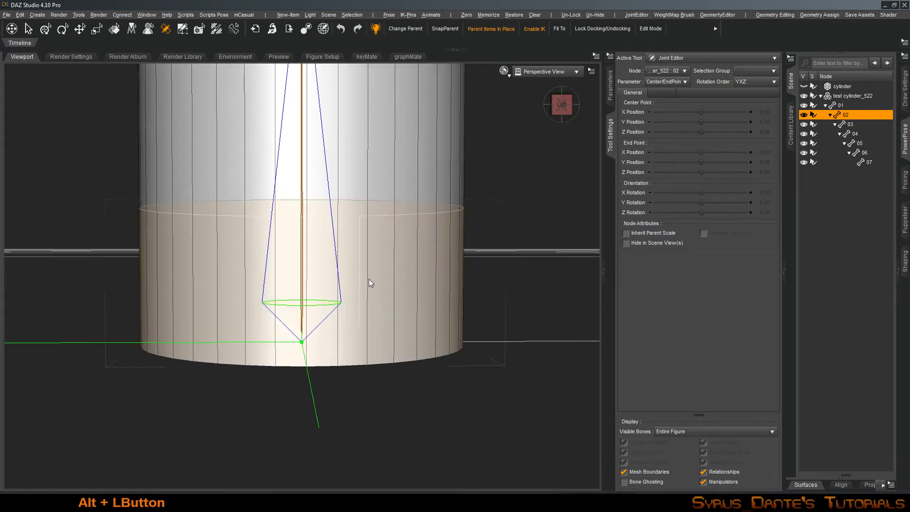
pyautogui.click(569, 71)
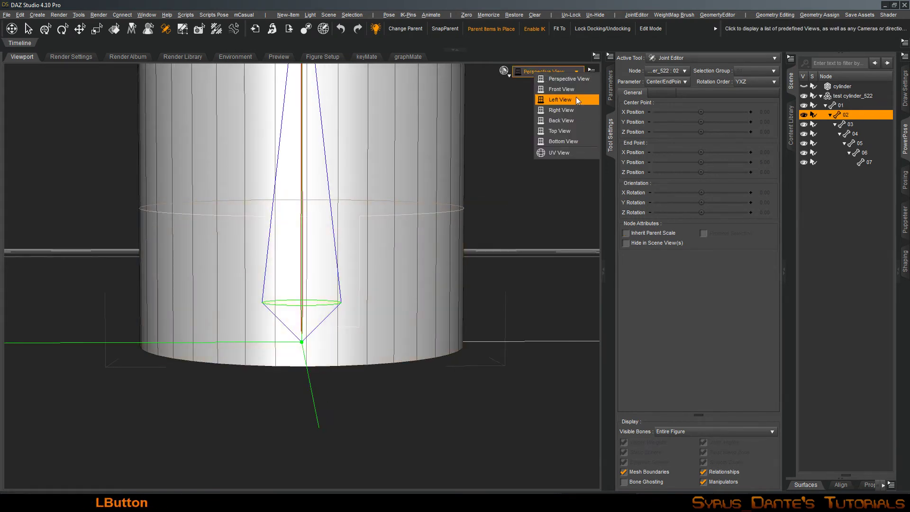
pyautogui.click(575, 97)
pyautogui.keyDown('alt'); pyautogui.moveTo(567, 112); pyautogui.dragTo(344, 408, button='right'); pyautogui.keyUp('alt')
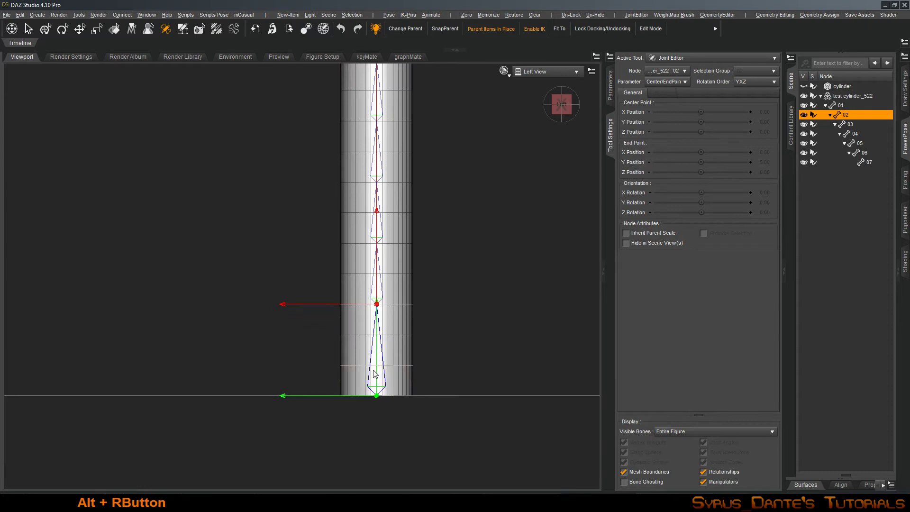
# Step: Turn on Auto Align Node and Auto Snap End Points for the Joint Editor
pyautogui.moveTo(375, 374); pyautogui.dragTo(380, 340)
pyautogui.hotkey('ctrl', 'z')
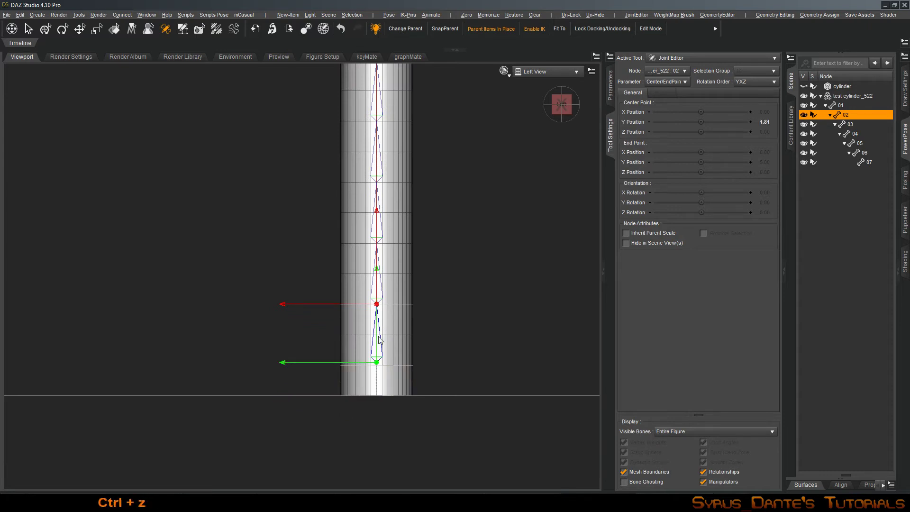
pyautogui.click(636, 15)
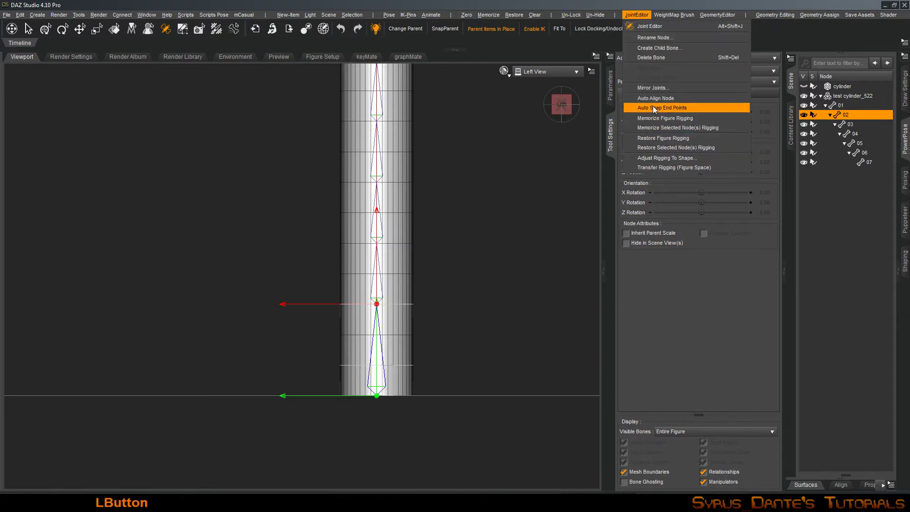
pyautogui.click(655, 100)
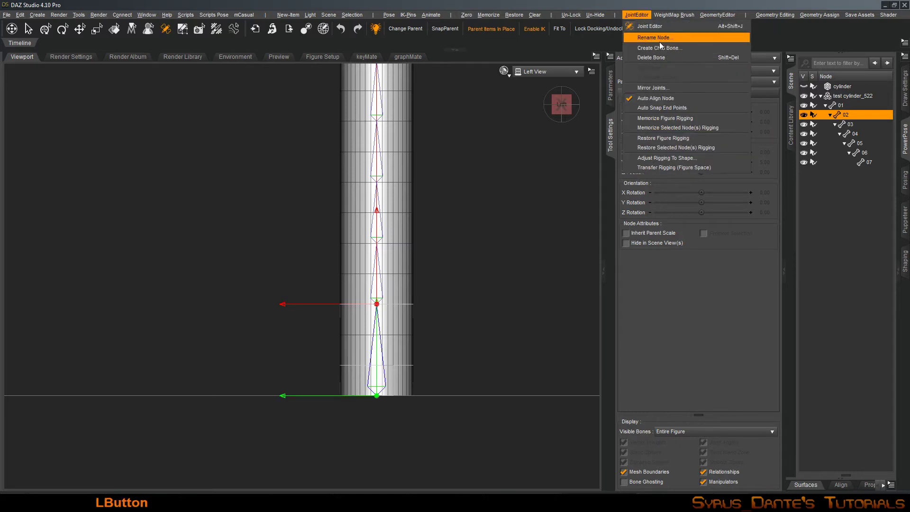
pyautogui.click(678, 109)
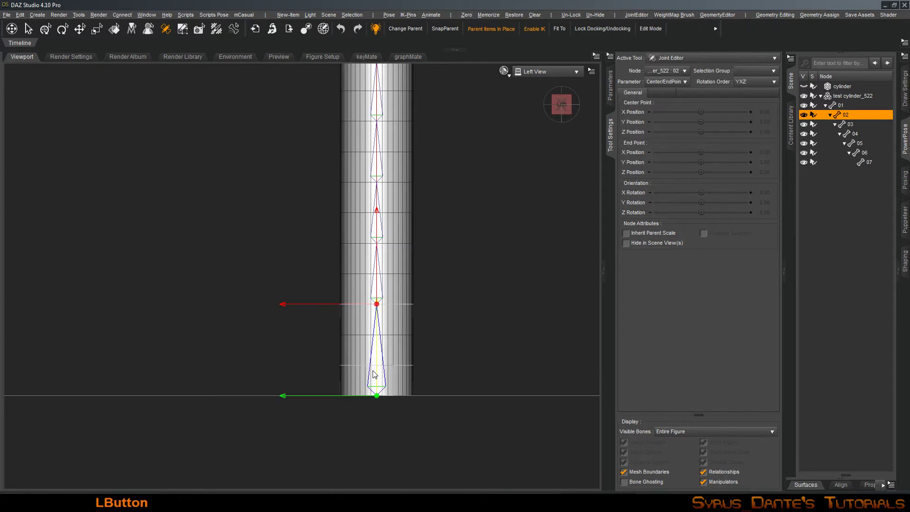
# Step: Raise bone 02's center point along the cylinder axis to the boundary between groups 01 and 02, at Y 1.67
pyautogui.moveTo(373, 381); pyautogui.dragTo(379, 337)
pyautogui.hotkey('ctrl', 'f')
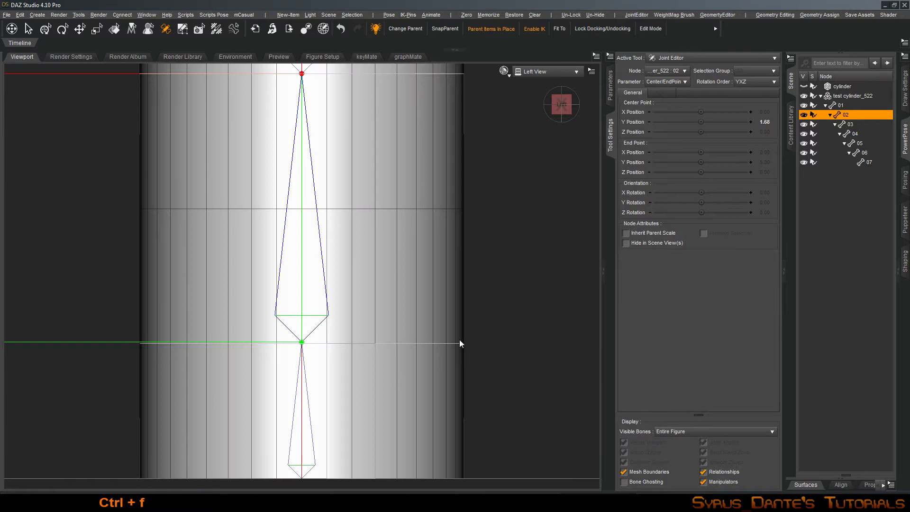
pyautogui.scroll(2, 239, 268)
pyautogui.scroll(-2, 239, 268)
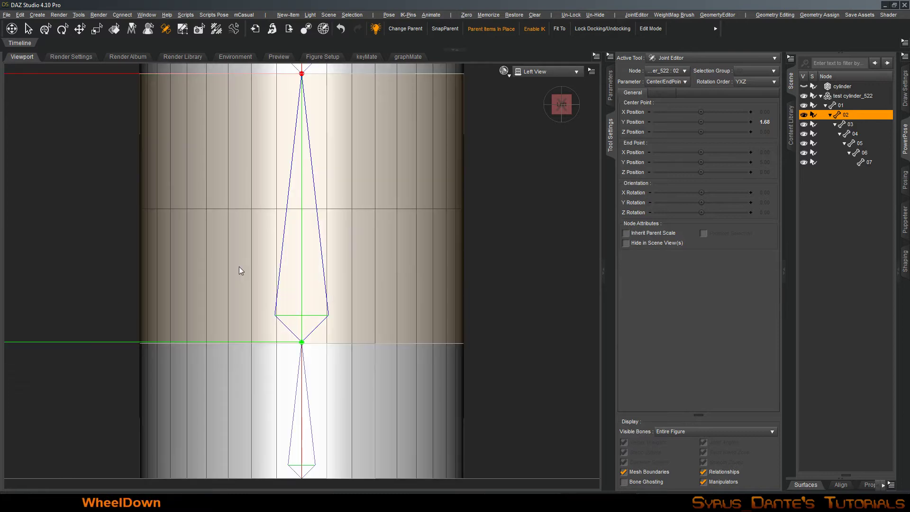
pyautogui.keyDown('alt'); pyautogui.moveTo(239, 269); pyautogui.dragTo(269, 254, button='right'); pyautogui.keyUp('alt')
pyautogui.scroll(2, 270, 254)
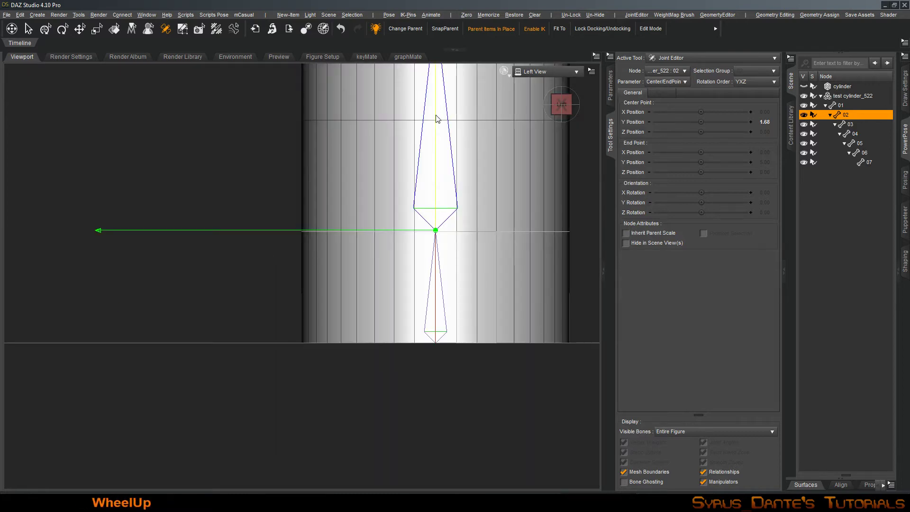
pyautogui.click(437, 119)
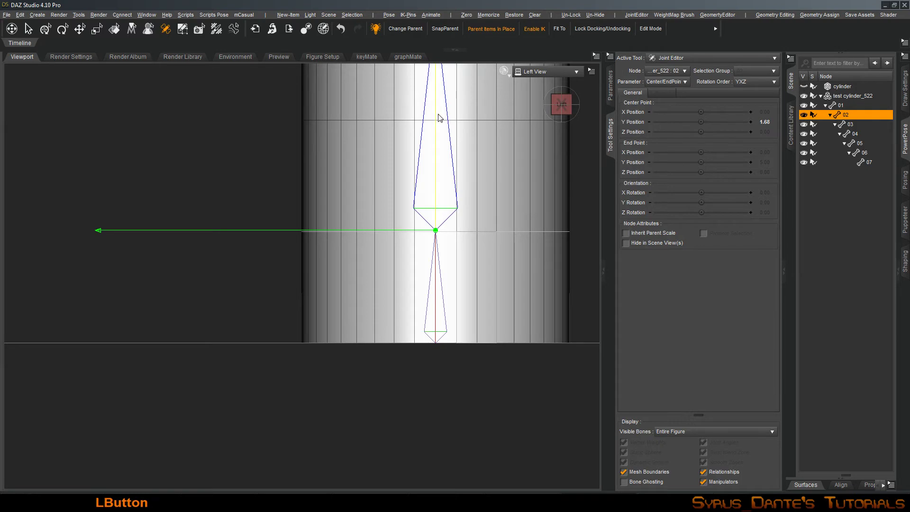
pyautogui.keyDown('alt'); pyautogui.moveTo(438, 117); pyautogui.dragTo(396, 100, button='middle'); pyautogui.keyUp('alt')
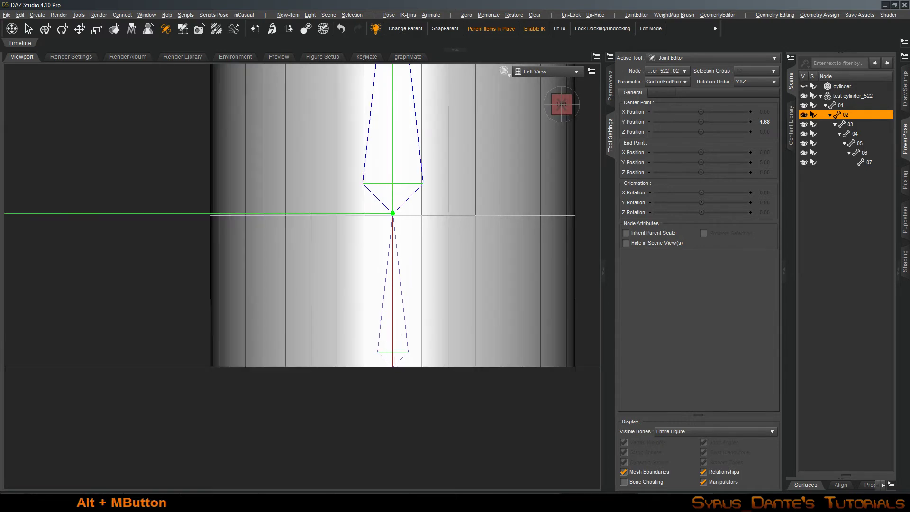
pyautogui.keyDown('alt'); pyautogui.moveTo(396, 100); pyautogui.dragTo(362, 144, button='right'); pyautogui.keyUp('alt')
pyautogui.moveTo(349, 151); pyautogui.dragTo(350, 152)
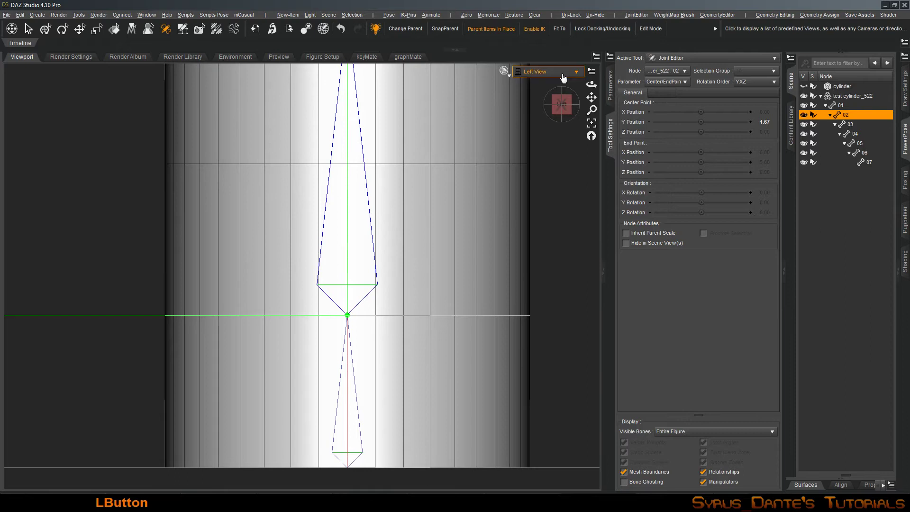
# Step: Check in the Left View how the center and end points of bones 07, 06 and 05 line up with the mesh boundaries
pyautogui.click(563, 78)
pyautogui.click(540, 84)
pyautogui.keyDown('alt'); pyautogui.moveTo(505, 205); pyautogui.dragTo(478, 168, button='right'); pyautogui.keyUp('alt')
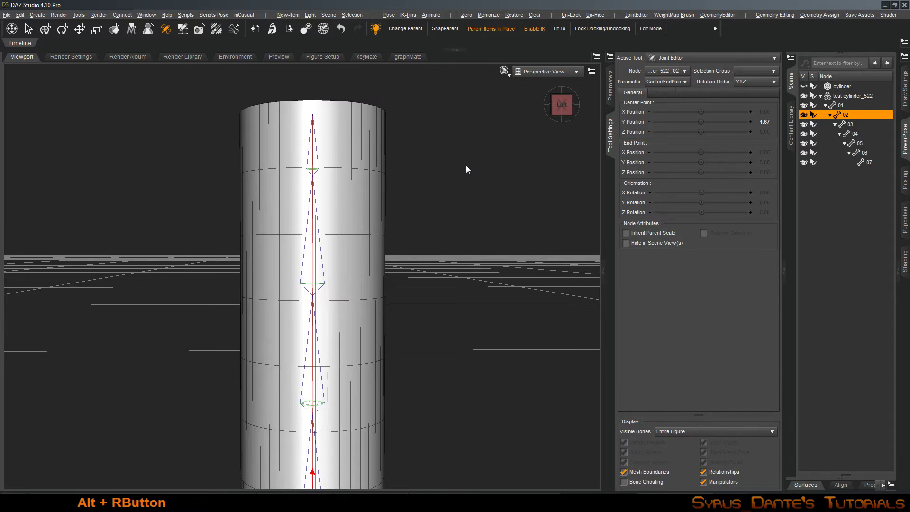
pyautogui.click(534, 74)
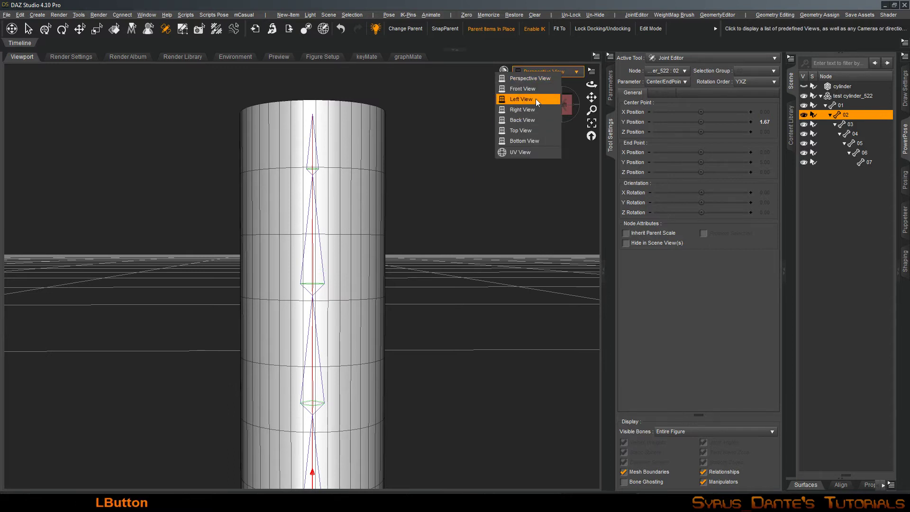
pyautogui.click(535, 99)
pyautogui.click(864, 163)
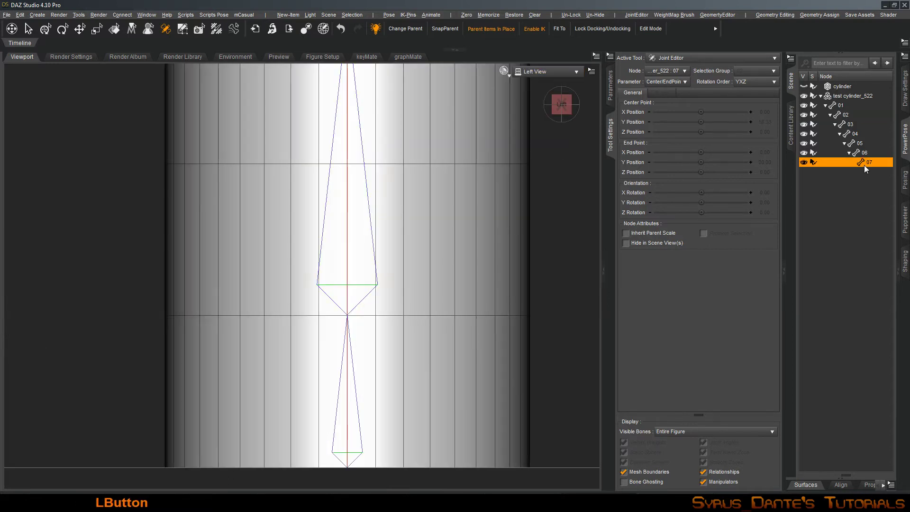
pyautogui.hotkey('ctrl', 'f')
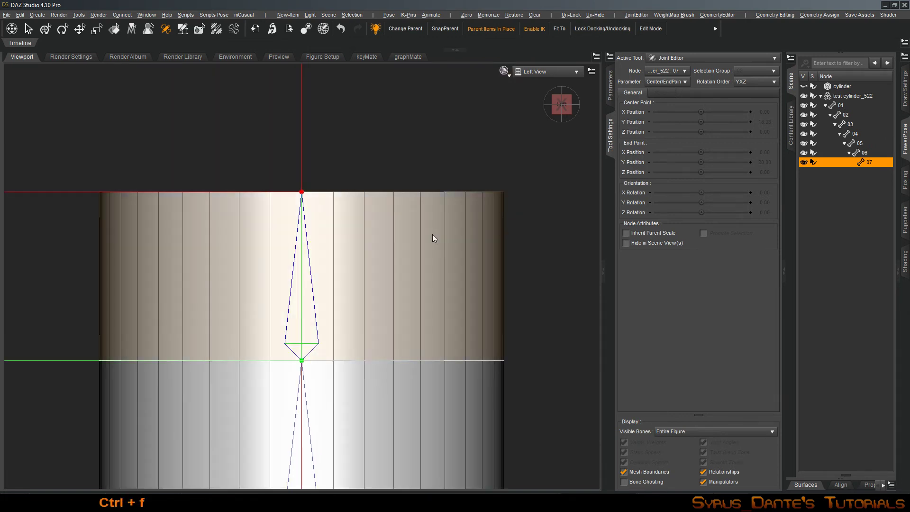
pyautogui.scroll(5, 432, 234)
pyautogui.click(545, 71)
pyautogui.click(536, 99)
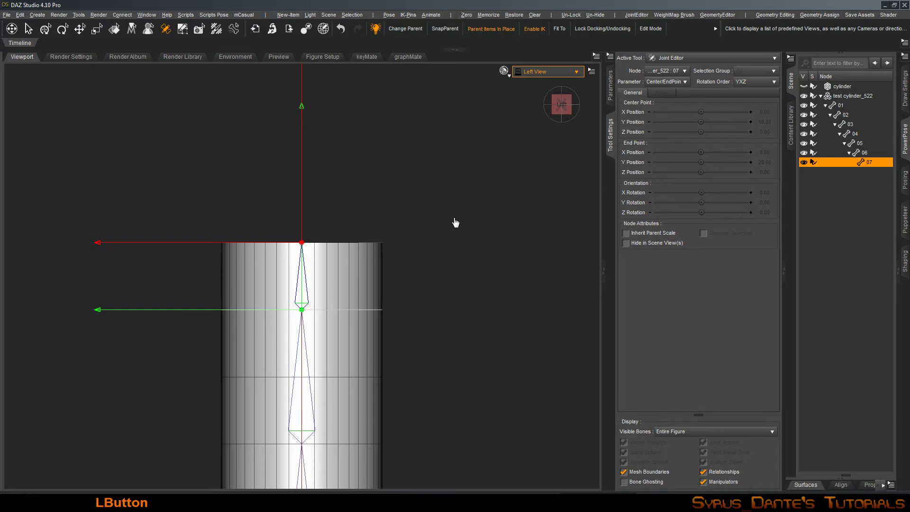
pyautogui.keyDown('alt'); pyautogui.moveTo(455, 222); pyautogui.dragTo(423, 199, button='right'); pyautogui.keyUp('alt')
pyautogui.click(409, 204)
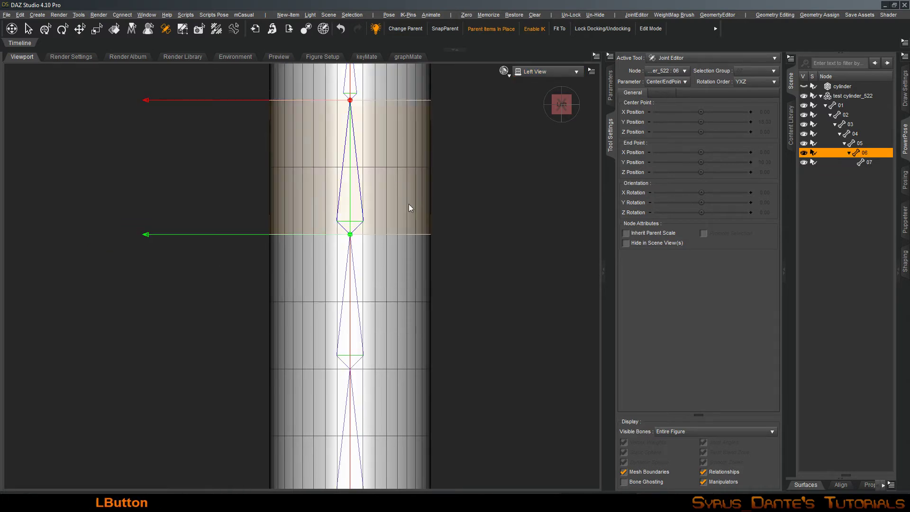
pyautogui.click(851, 144)
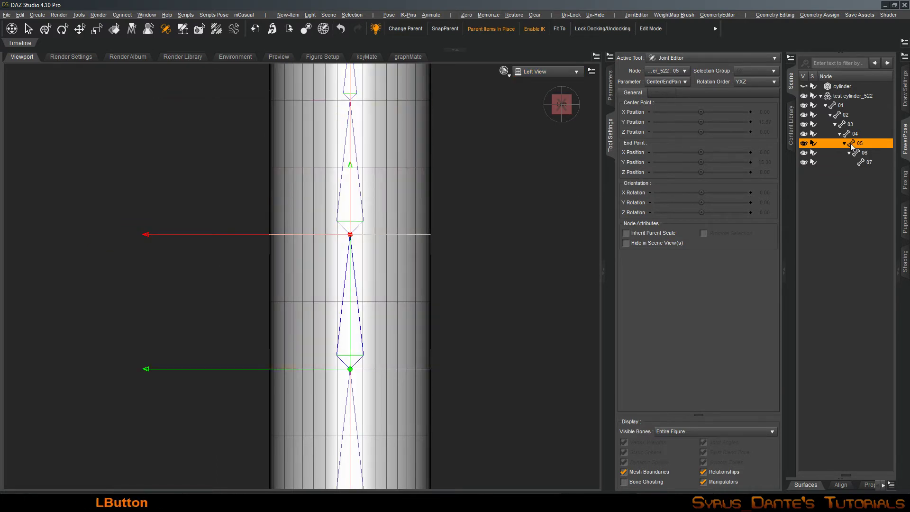
pyautogui.press('Down')
pyautogui.keyDown('alt'); pyautogui.moveTo(403, 192); pyautogui.dragTo(408, 202, button='right'); pyautogui.keyUp('alt')
# Step: Memorize the rigging of the selected bone 05 only
pyautogui.click(701, 58)
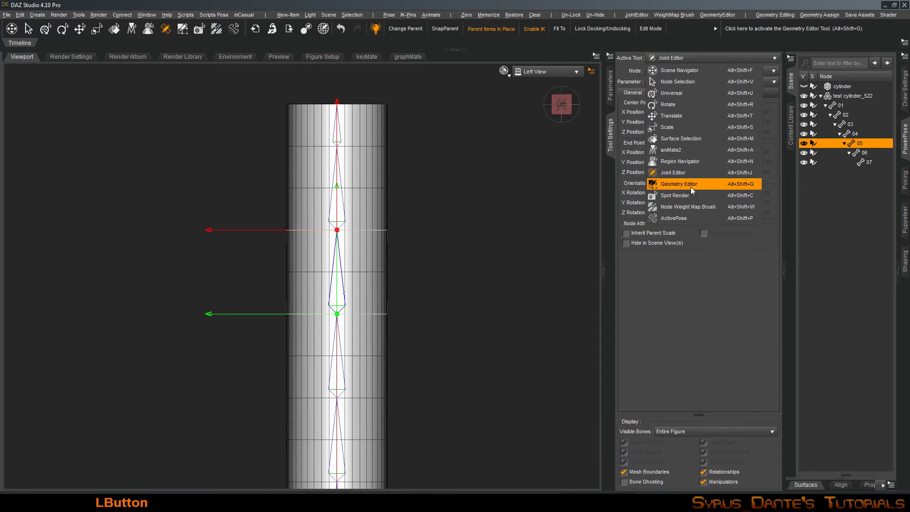
pyautogui.click(693, 175)
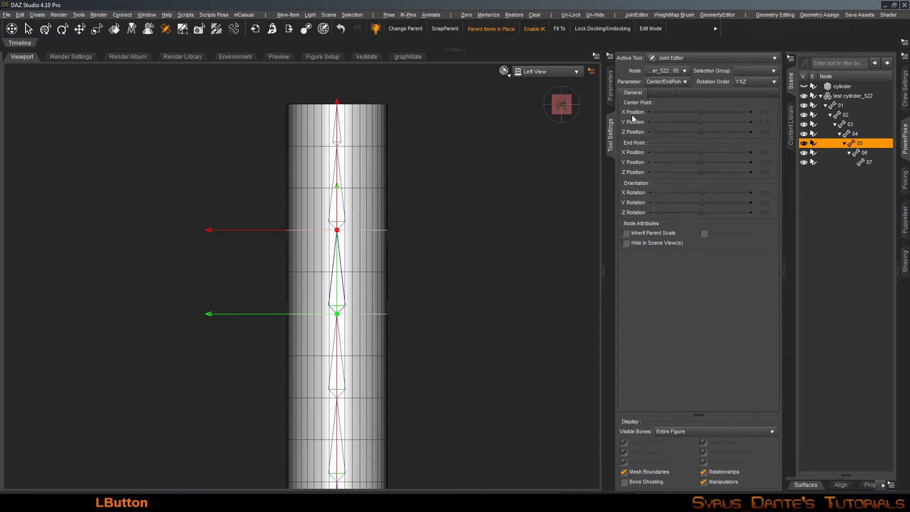
pyautogui.rightClick(361, 207)
pyautogui.moveTo(394, 234)
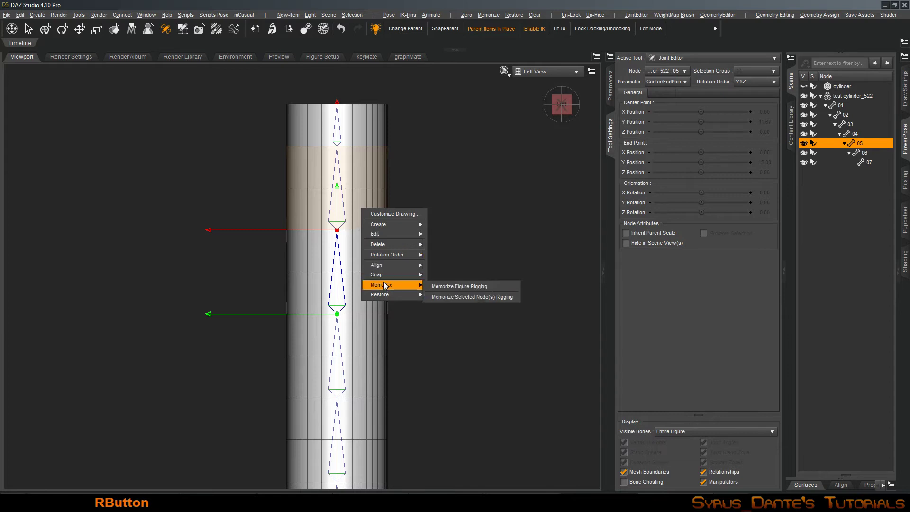
pyautogui.moveTo(386, 275)
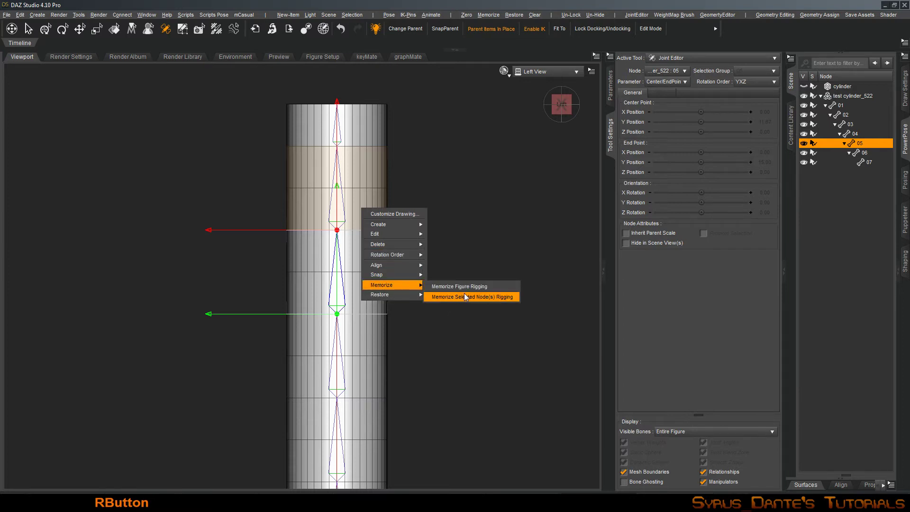
pyautogui.click(471, 298)
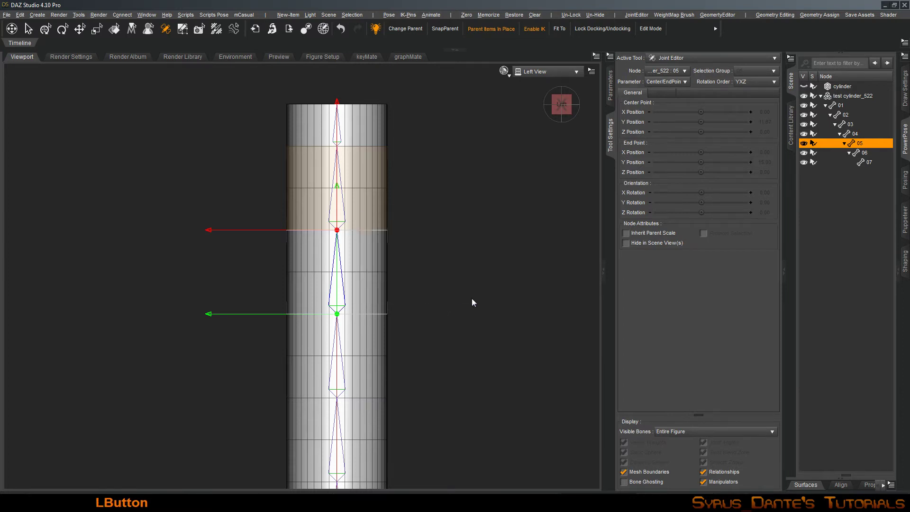
# Step: Select bone 01 and memorize the rigging of the whole figure
pyautogui.click(848, 107)
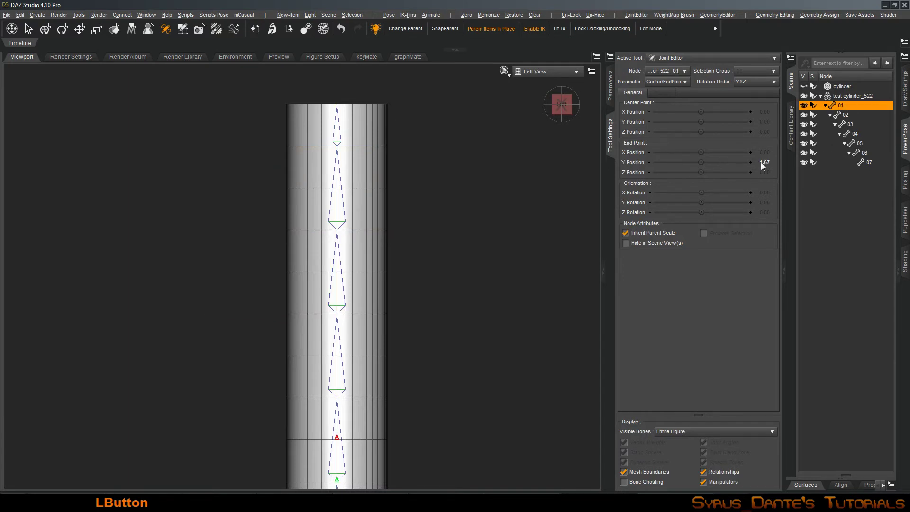
pyautogui.click(610, 56)
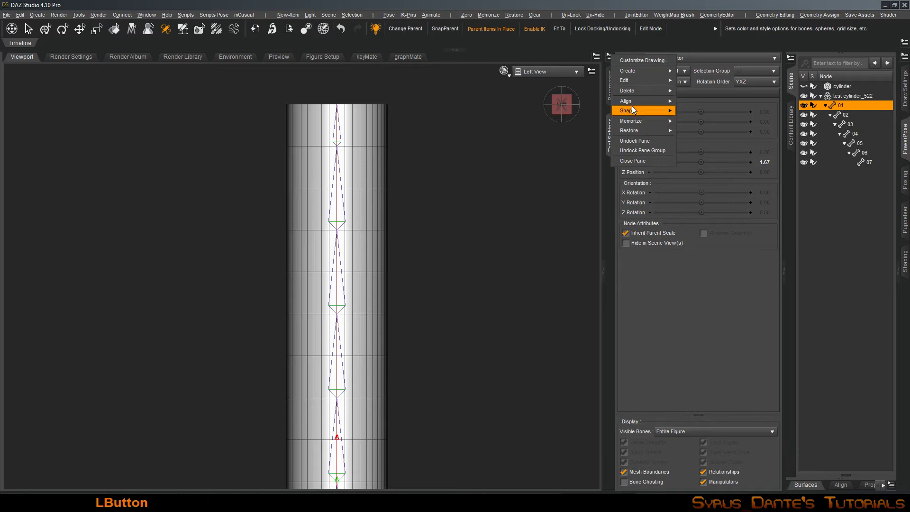
pyautogui.moveTo(663, 121)
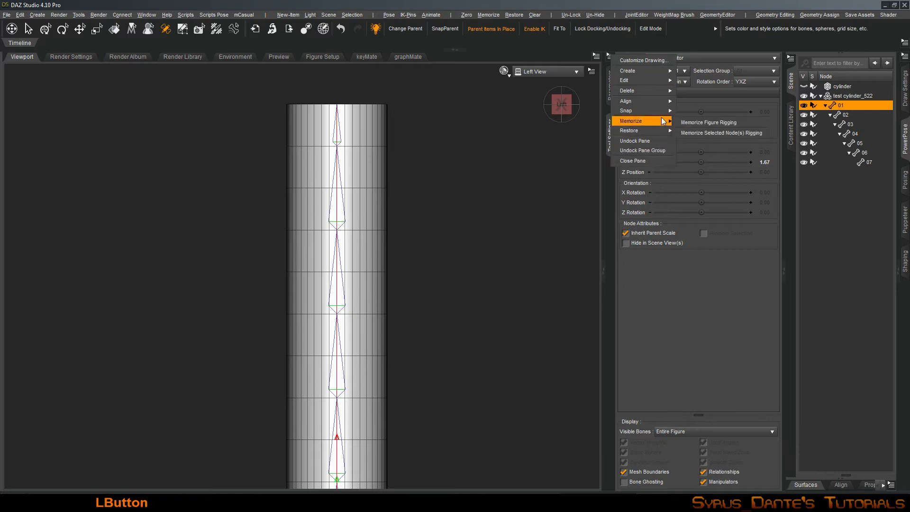
pyautogui.click(754, 123)
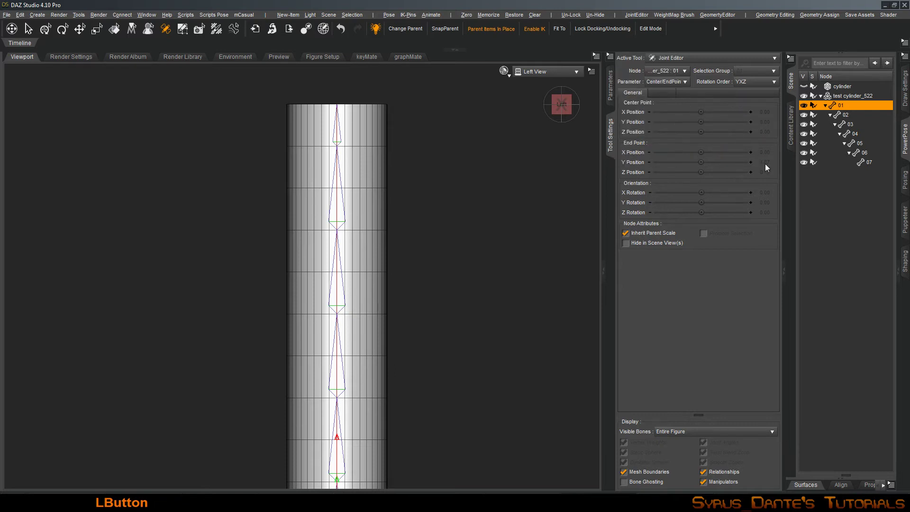
# Step: Go through the bones from 02 up the chain to check their memorized center and end point values
pyautogui.click(846, 115)
pyautogui.press('Down')
pyautogui.press('Down')
pyautogui.press('Down')
pyautogui.press('Down')
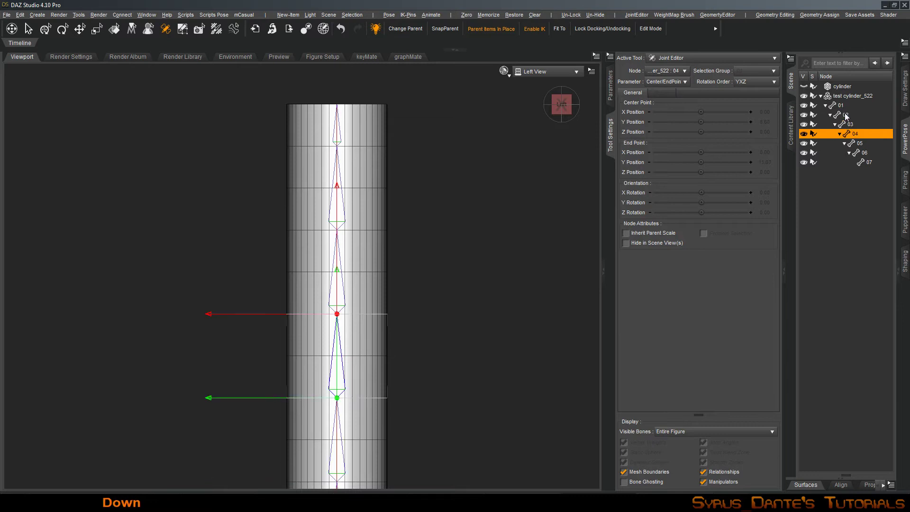
# Step: Step through the neighbouring bones back toward bone 01 to check their center and end points
pyautogui.press('Down')
pyautogui.press('Up')
pyautogui.press('Up')
pyautogui.press('Up')
# Step: Rename the figure test cylinder_522 as test cylinder_522_1 in both its node name and node label
pyautogui.click(843, 99)
pyautogui.click(650, 17)
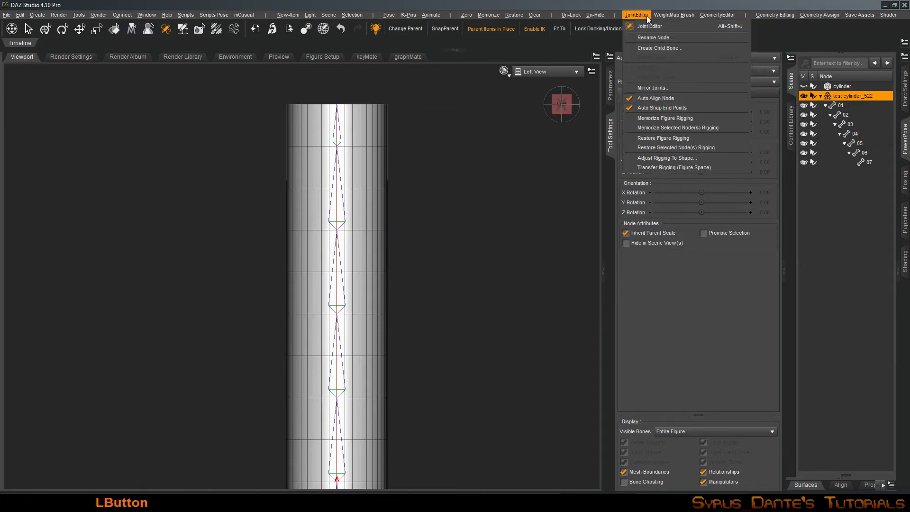
pyautogui.click(644, 36)
pyautogui.click(395, 162)
pyautogui.write('_1')
pyautogui.click(408, 182)
pyautogui.write('_1')
pyautogui.press('Return')
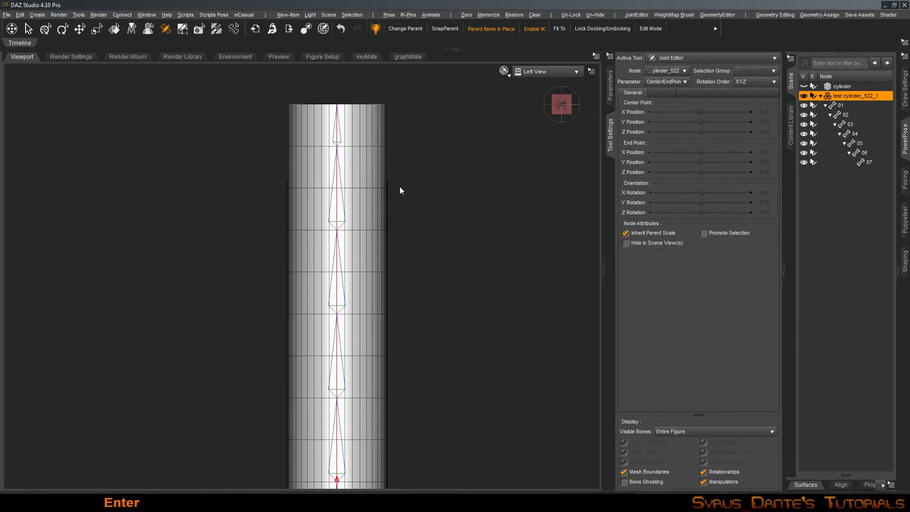
# Step: Duplicate the figure test cylinder_522_1, collapse the original's bone hierarchy and expand the duplicate in the scene list
pyautogui.click(37, 15)
pyautogui.moveTo(29, 68)
pyautogui.click(156, 78)
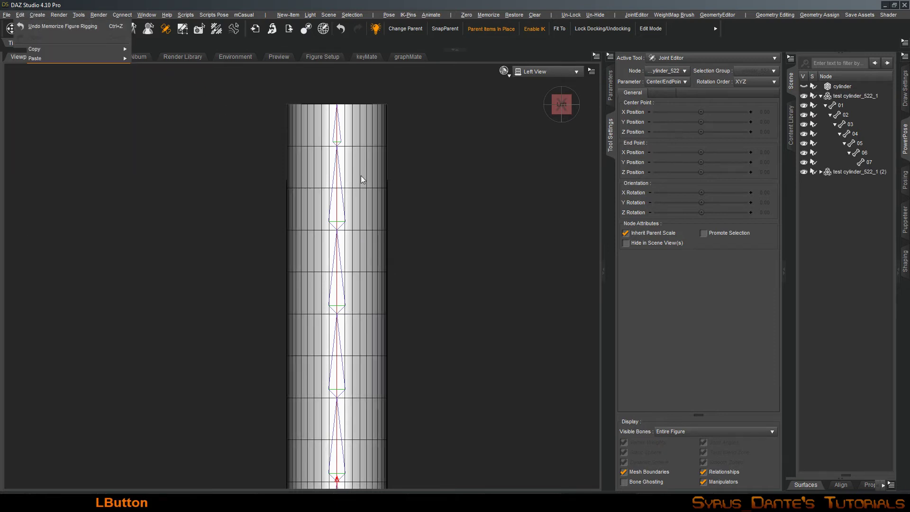
pyautogui.click(820, 95)
pyautogui.click(820, 105)
# Step: Rename the duplicated figure as test cylinder_522_2 in both its node name and node label
pyautogui.click(840, 106)
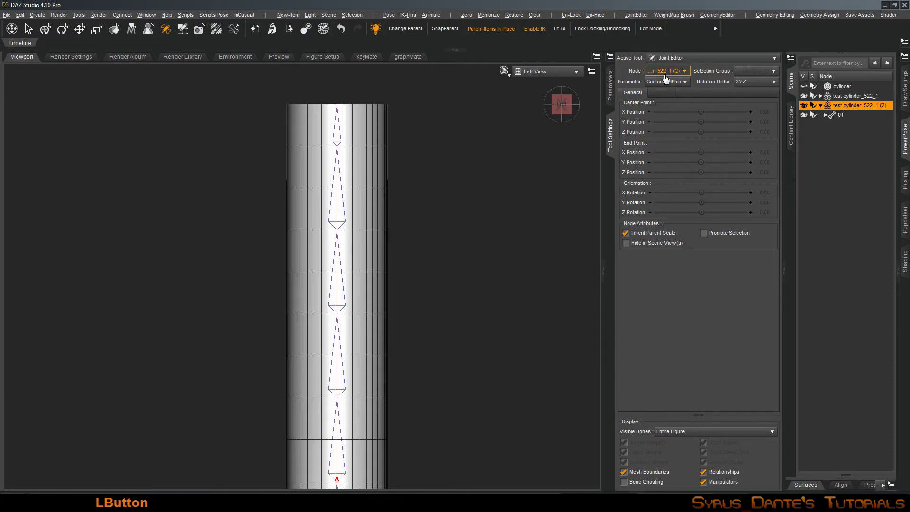
pyautogui.click(636, 15)
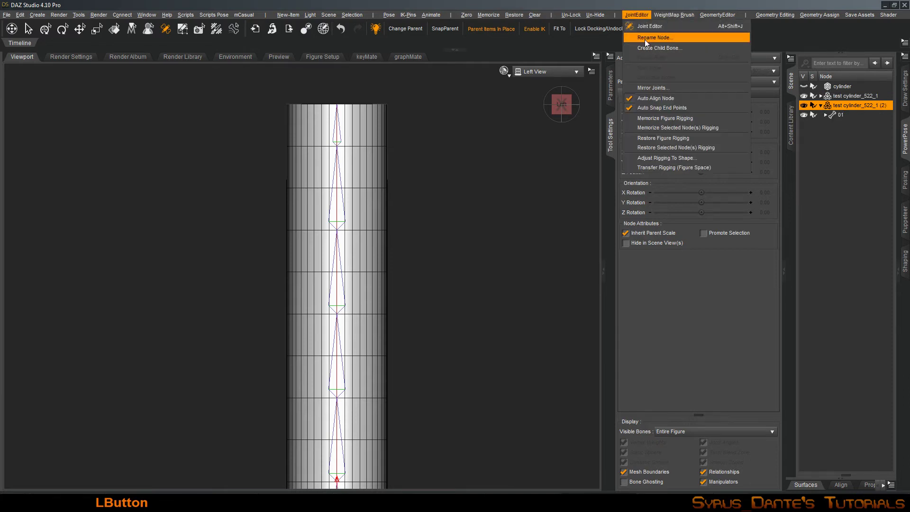
pyautogui.click(644, 39)
pyautogui.click(385, 162)
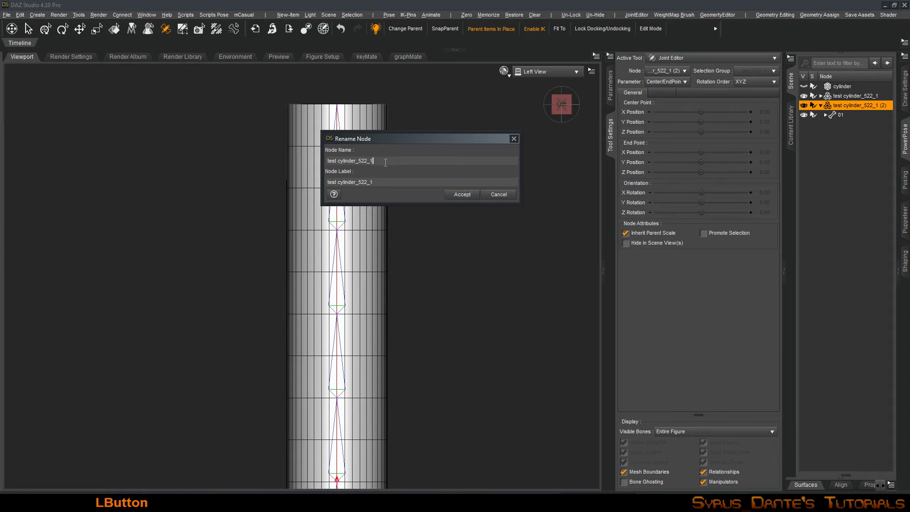
pyautogui.press('BackSpace')
pyautogui.write('2')
pyautogui.click(383, 179)
pyautogui.press('BackSpace')
pyautogui.write('2')
pyautogui.click(467, 197)
# Step: Check the node name and label of the original figure test cylinder_522_1 without changing them
pyautogui.click(842, 97)
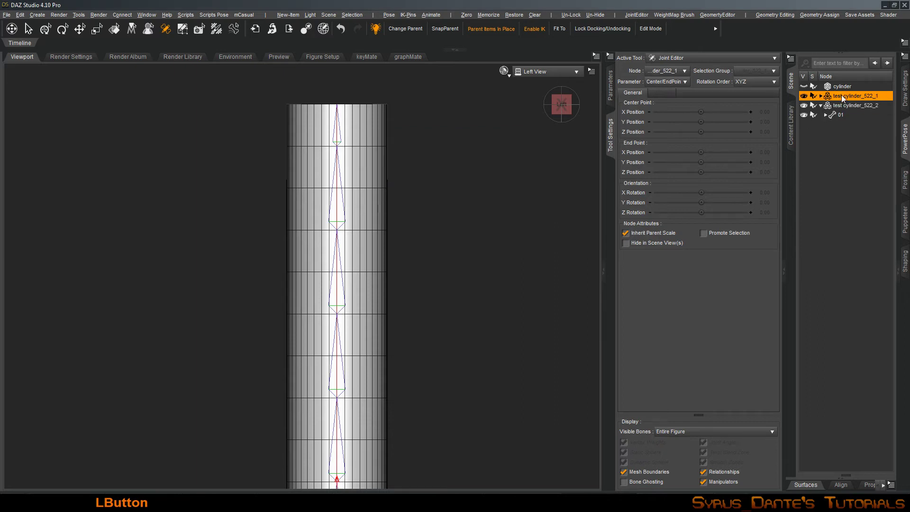
pyautogui.click(636, 15)
pyautogui.click(645, 35)
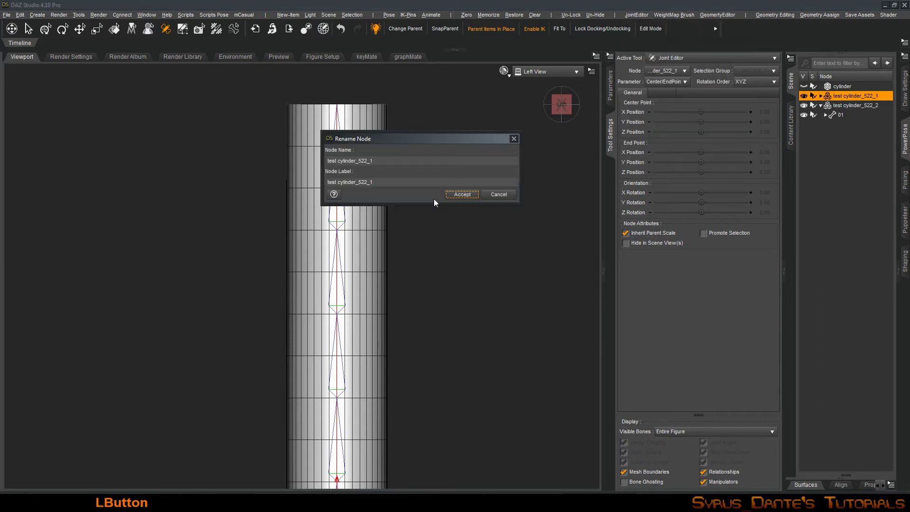
pyautogui.click(499, 199)
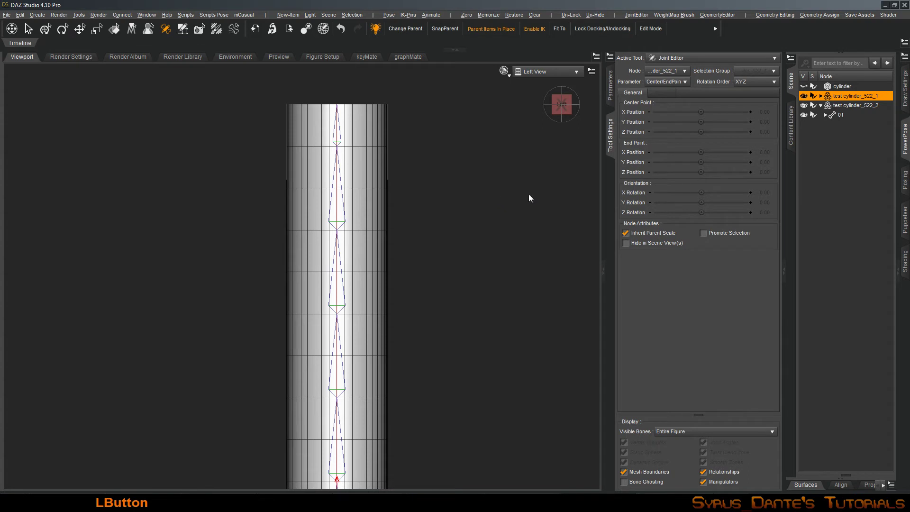
# Step: Expand the whole hierarchy of test cylinder_522_2 and select all its bones from 01 to 07
pyautogui.click(344, 277)
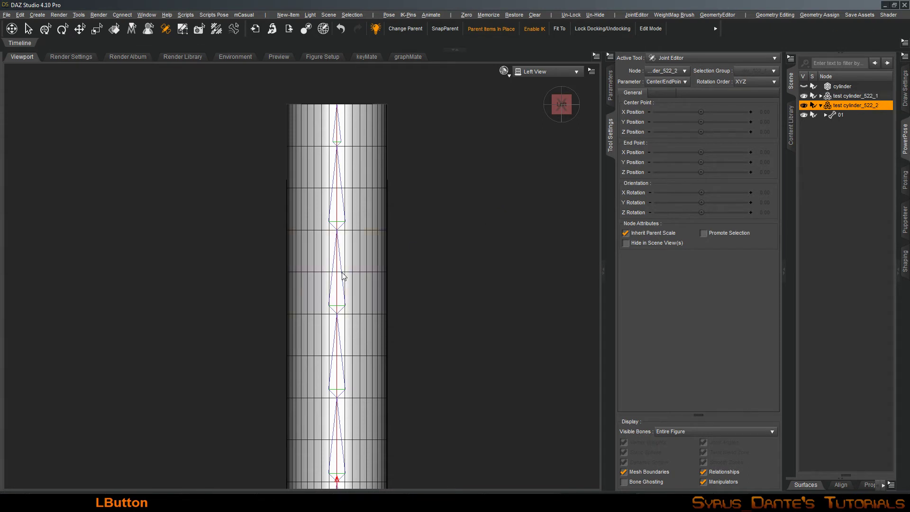
pyautogui.scroll(5, 372, 277)
pyautogui.keyDown('alt'); pyautogui.moveTo(371, 283); pyautogui.dragTo(374, 280, button='right'); pyautogui.keyUp('alt')
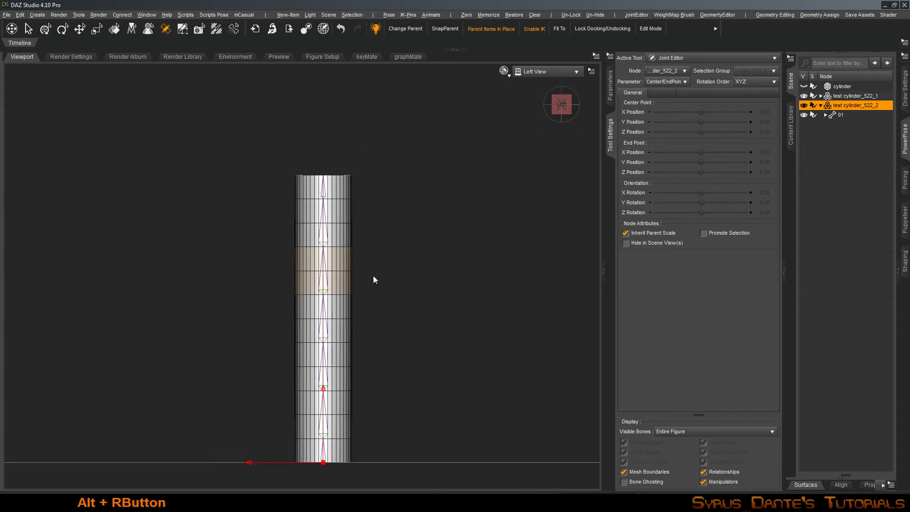
pyautogui.rightClick(841, 107)
pyautogui.moveTo(852, 151)
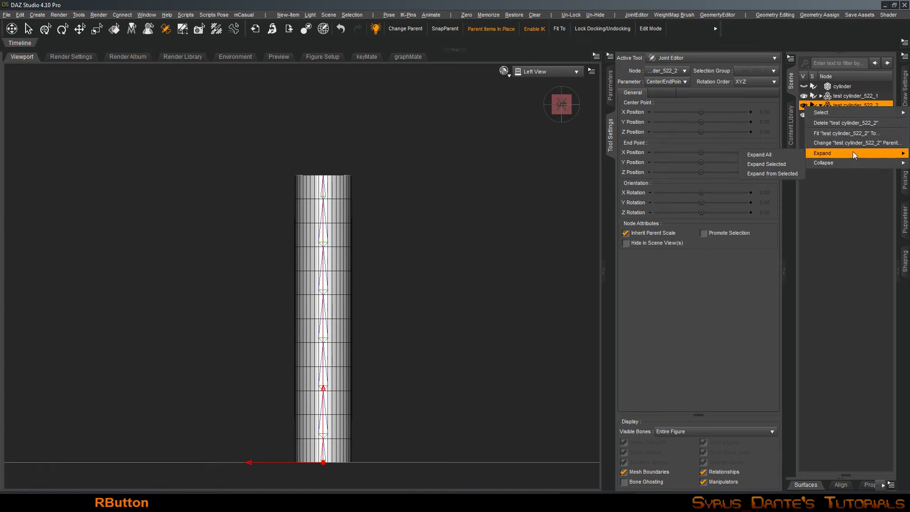
pyautogui.click(760, 173)
pyautogui.click(832, 117)
pyautogui.keyDown('shift'); pyautogui.click(872, 171); pyautogui.keyUp('shift')
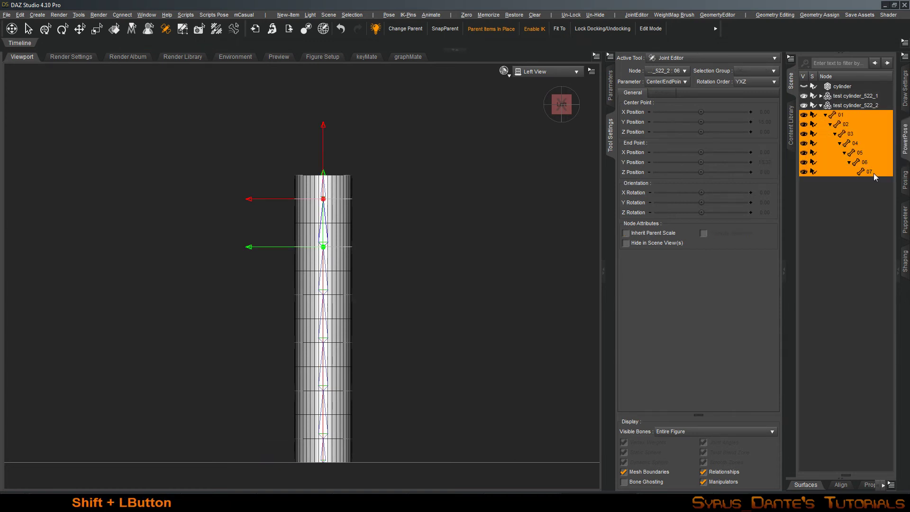
# Step: Switch to the Perspective View and bend the seven selected bones together to 7.20
pyautogui.click(611, 93)
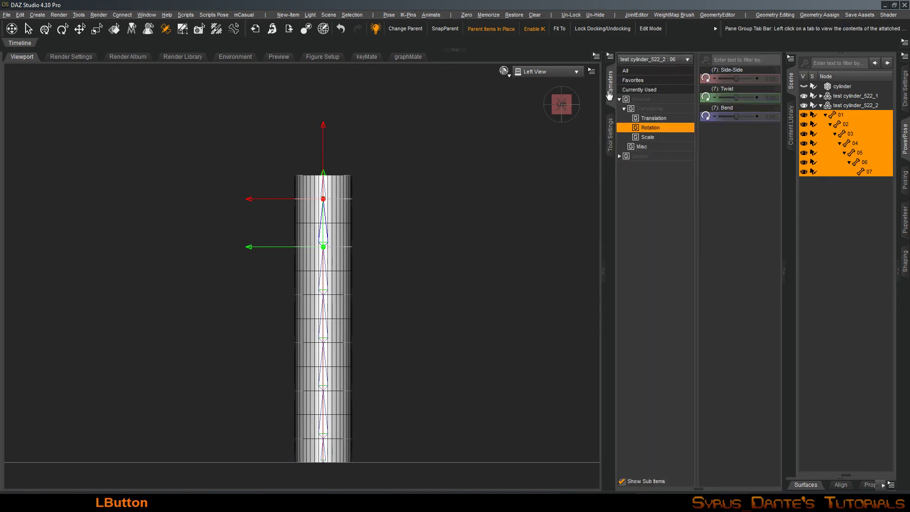
pyautogui.click(545, 71)
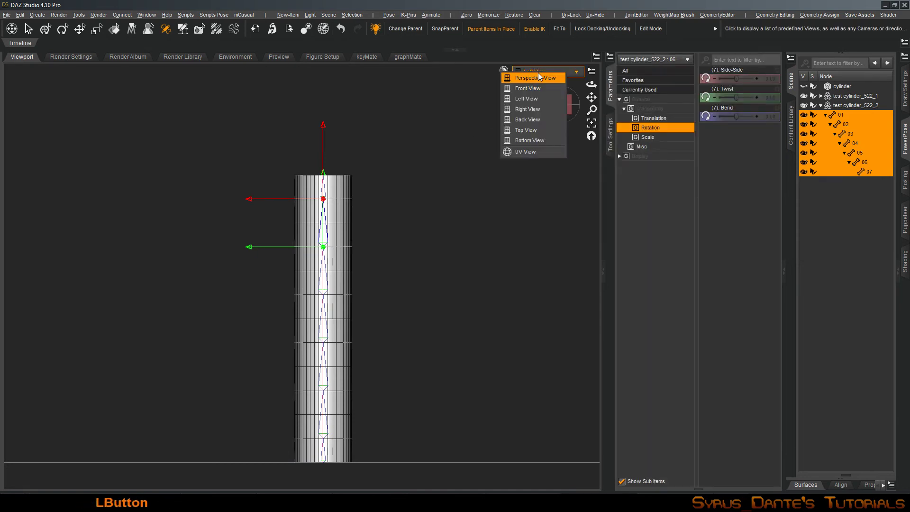
pyautogui.click(540, 77)
pyautogui.keyDown('alt'); pyautogui.moveTo(455, 166); pyautogui.dragTo(464, 180); pyautogui.keyUp('alt')
pyautogui.scroll(3, 464, 180)
pyautogui.keyDown('alt'); pyautogui.moveTo(462, 182); pyautogui.dragTo(463, 187, button='right'); pyautogui.keyUp('alt')
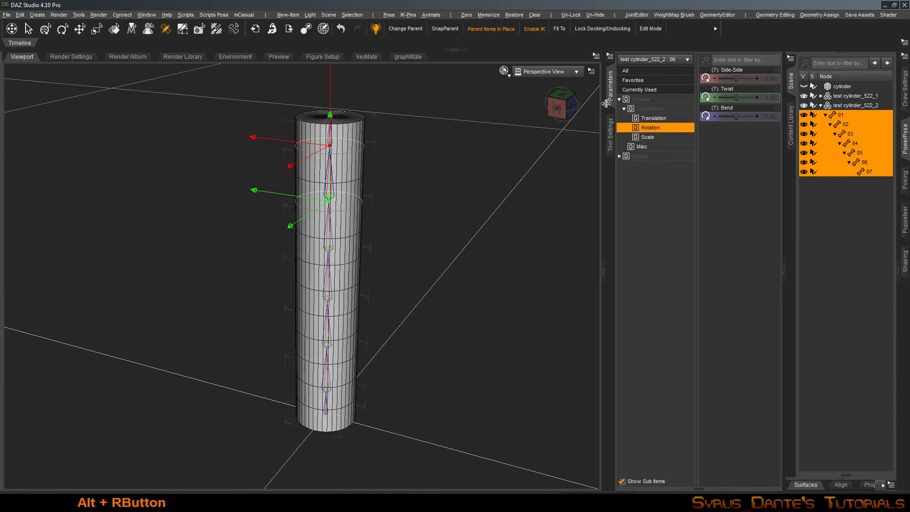
pyautogui.moveTo(734, 116); pyautogui.dragTo(736, 115)
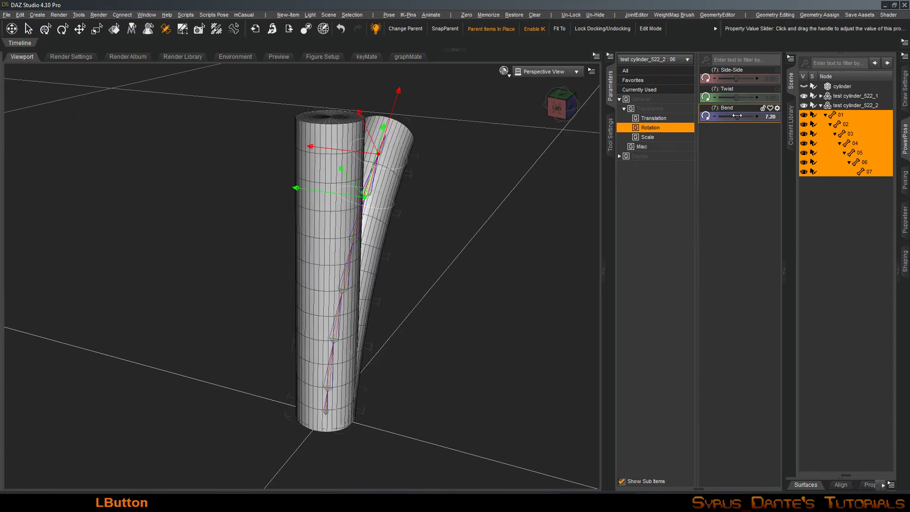
# Step: Hide the figure test cylinder_522_1, vary the bend of the selected bones and reset it to its default
pyautogui.click(804, 95)
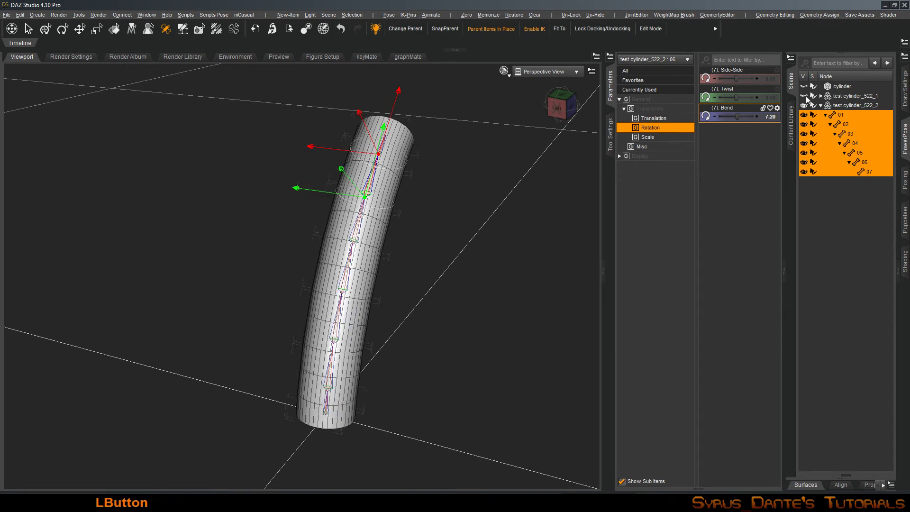
pyautogui.keyDown('alt'); pyautogui.moveTo(569, 137); pyautogui.dragTo(650, 136); pyautogui.keyUp('alt')
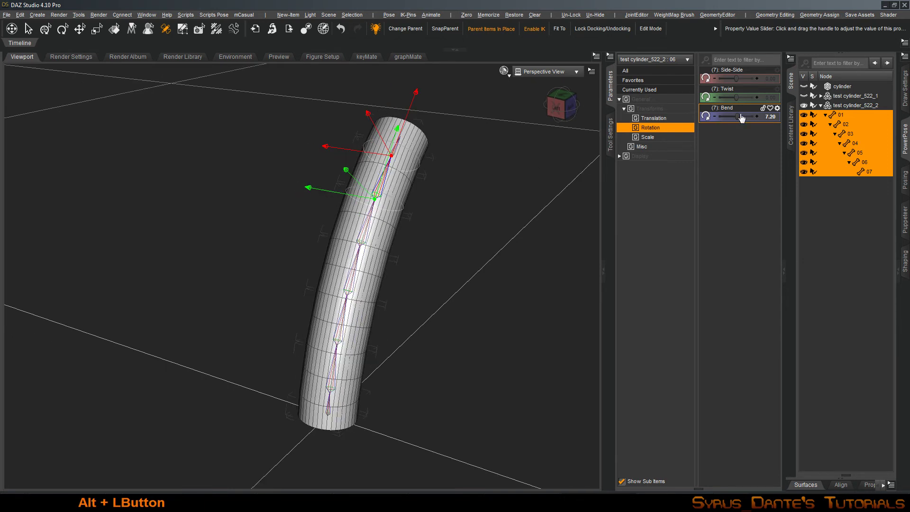
pyautogui.moveTo(737, 116); pyautogui.dragTo(732, 118)
pyautogui.keyDown('alt'); pyautogui.click(768, 121); pyautogui.keyUp('alt')
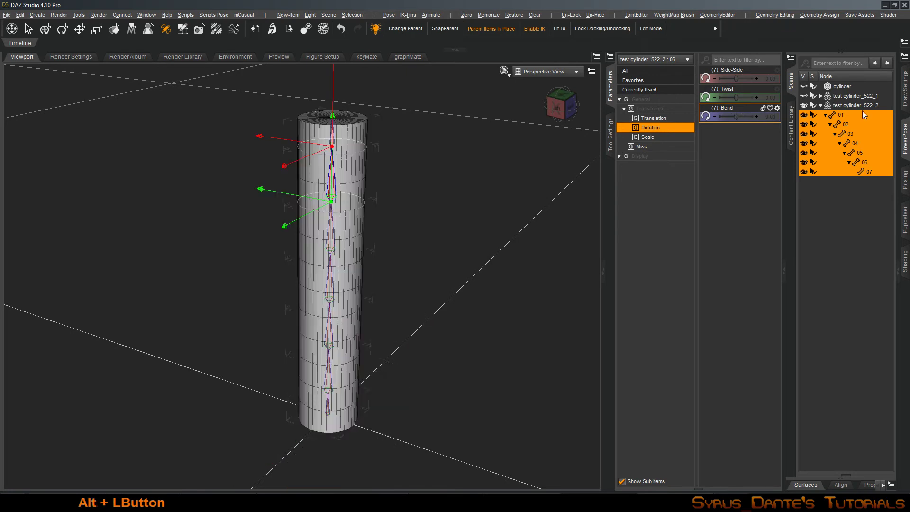
# Step: Select the figure test cylinder_522_2 and activate the Node Weight Map Brush tool
pyautogui.click(863, 107)
pyautogui.click(610, 135)
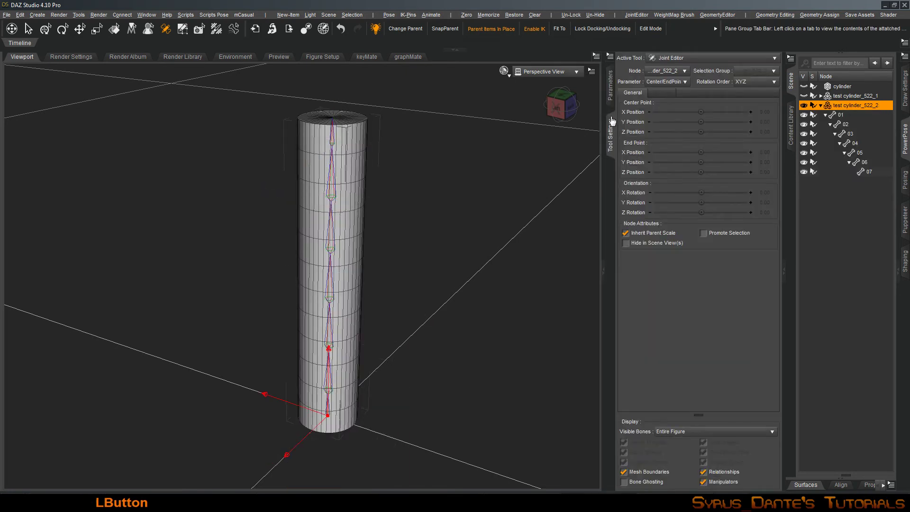
pyautogui.click(667, 59)
pyautogui.click(692, 207)
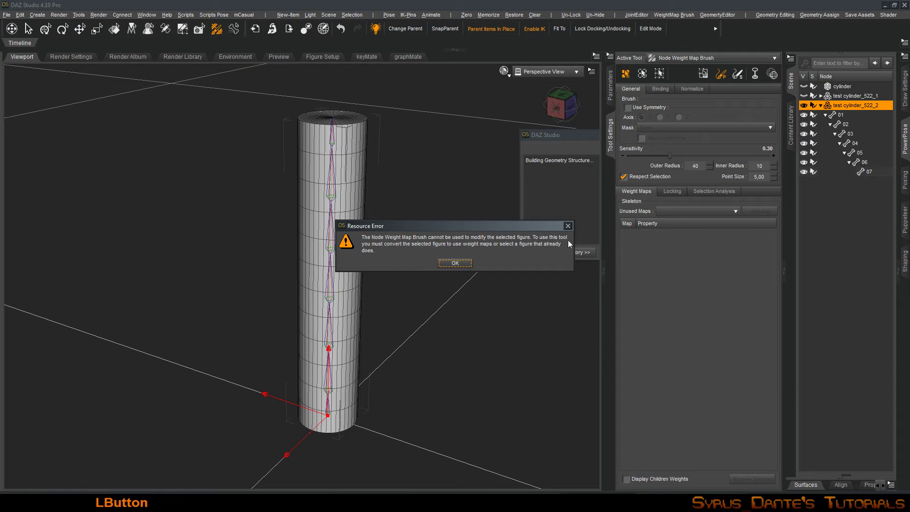
pyautogui.click(445, 262)
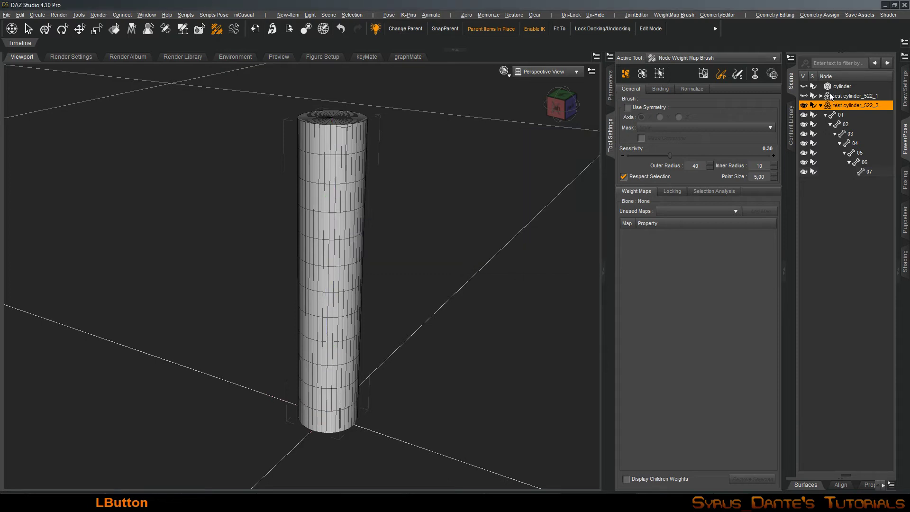
# Step: Convert the figure test cylinder_522_2 to General Weight Mapping
pyautogui.click(19, 15)
pyautogui.moveTo(53, 107)
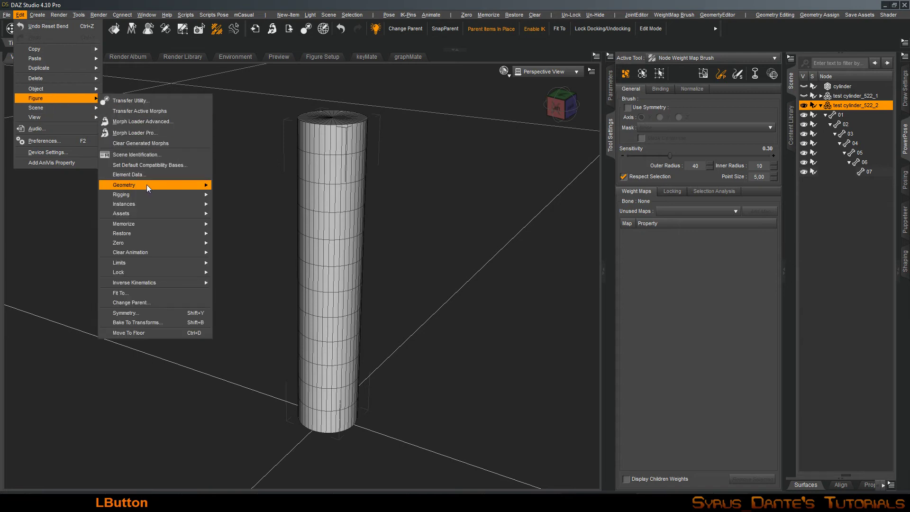
pyautogui.moveTo(146, 185)
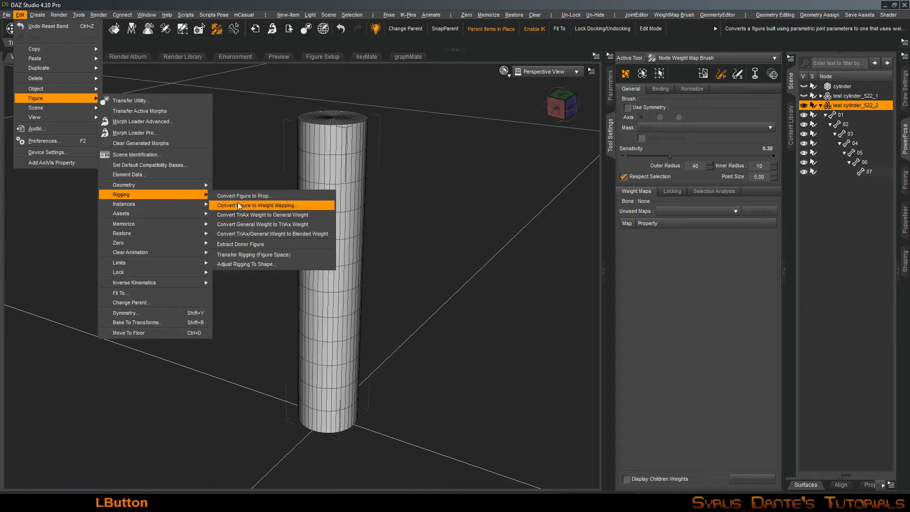
pyautogui.click(317, 202)
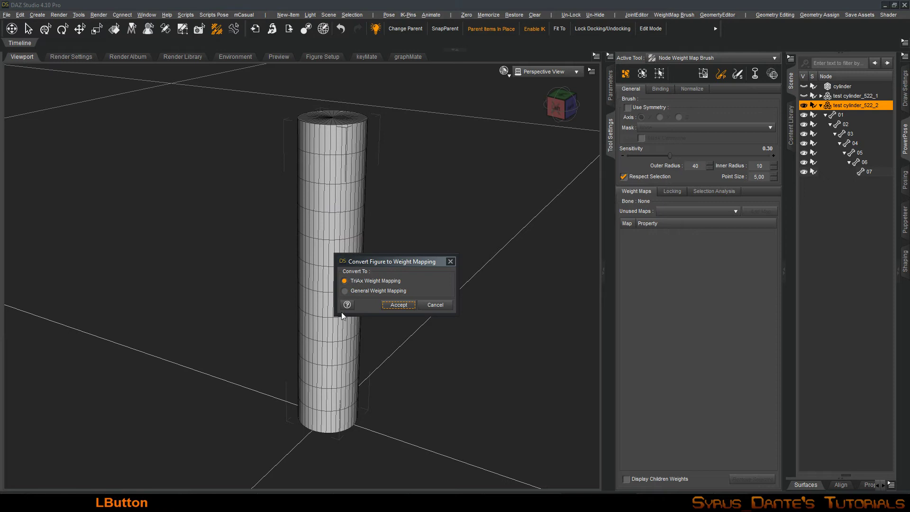
pyautogui.click(384, 289)
pyautogui.click(398, 305)
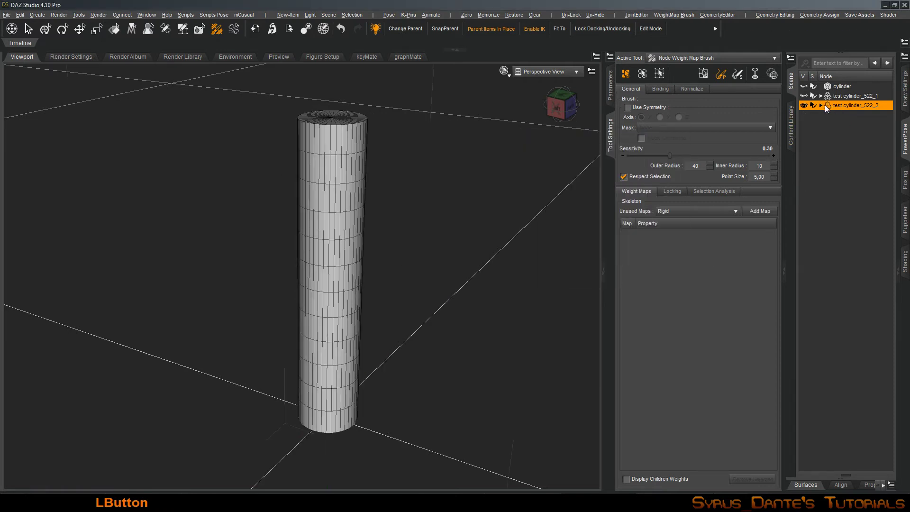
# Step: Expand the converted figure's hierarchy and display the General Weights map of bone 01 on the mesh
pyautogui.rightClick(827, 104)
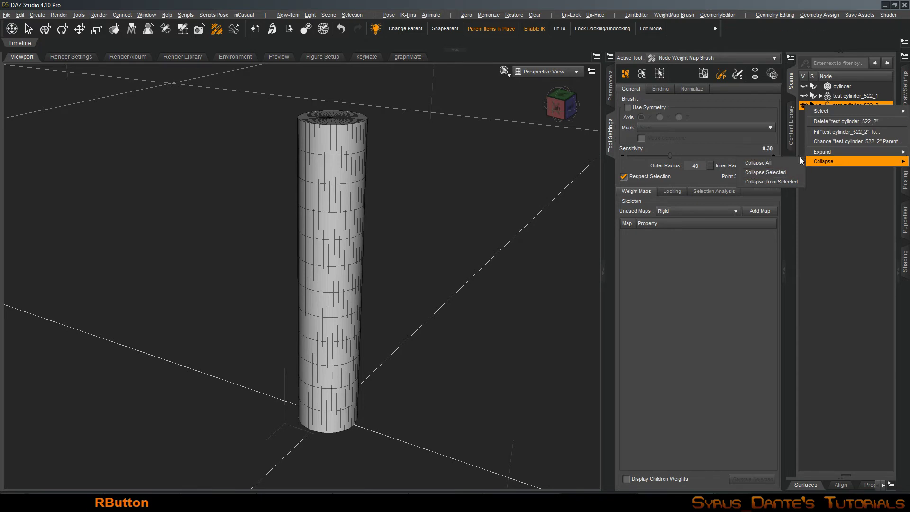
pyautogui.moveTo(806, 153)
pyautogui.click(768, 171)
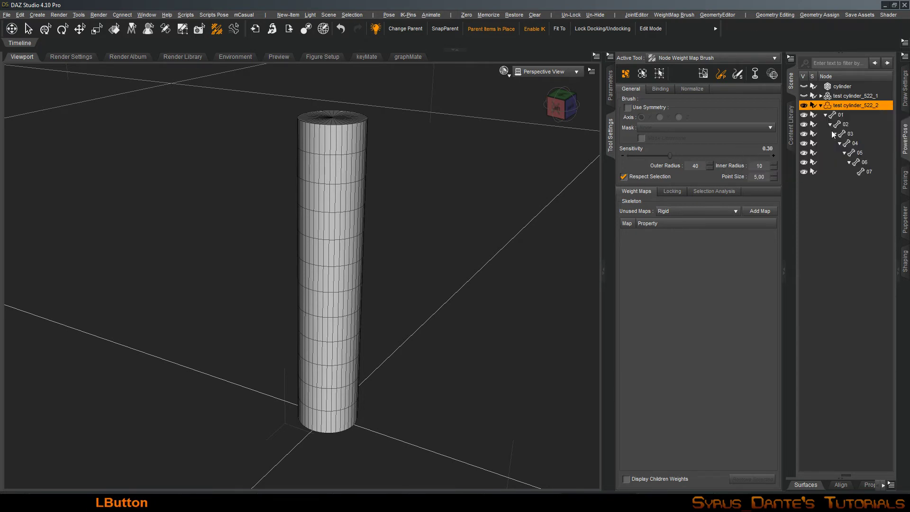
pyautogui.click(851, 114)
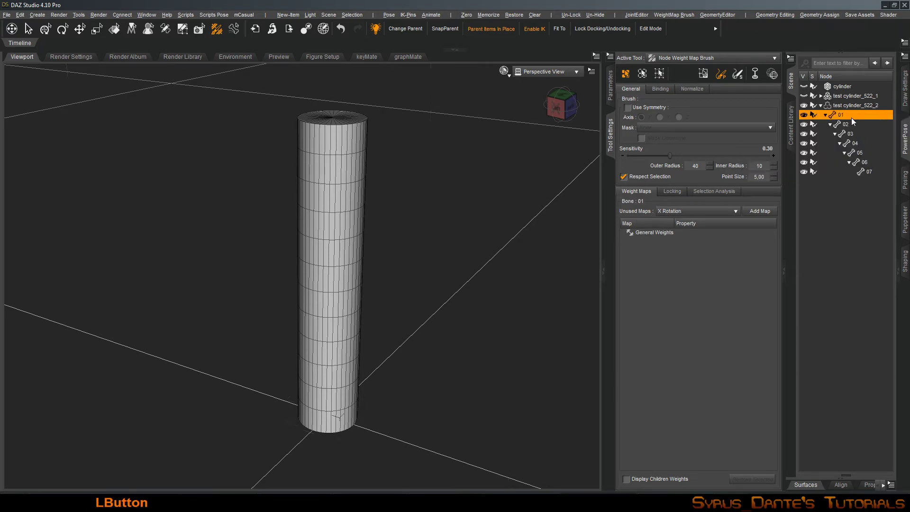
pyautogui.click(664, 234)
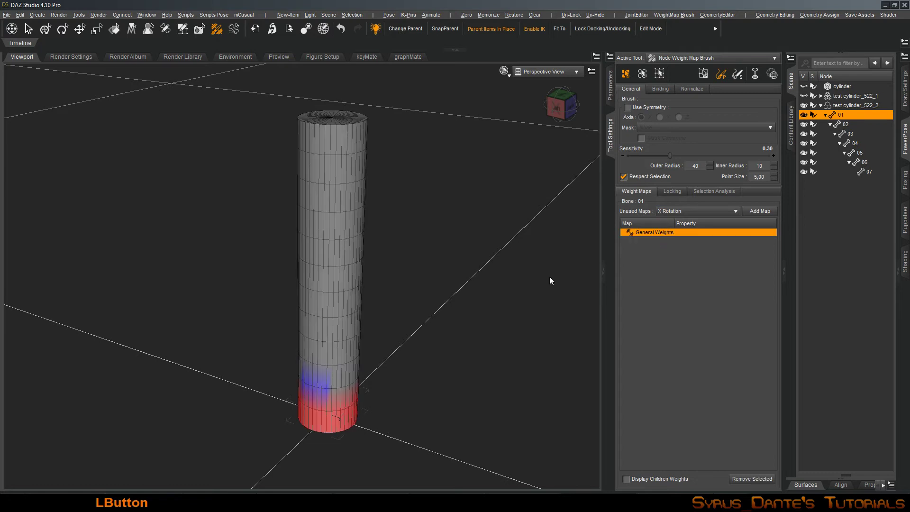
# Step: Go through bones 02 to 07 to examine how each General Weights map is distributed along the cylinder
pyautogui.moveTo(434, 310)
pyautogui.keyDown('alt'); pyautogui.mouseDown()
pyautogui.moveTo(439, 271)
pyautogui.moveTo(434, 293)
pyautogui.mouseUp(); pyautogui.keyUp('alt')
pyautogui.press('Down')
pyautogui.press('Down')
pyautogui.press('Down')
pyautogui.press('Down')
pyautogui.press('Down')
pyautogui.press('Down')
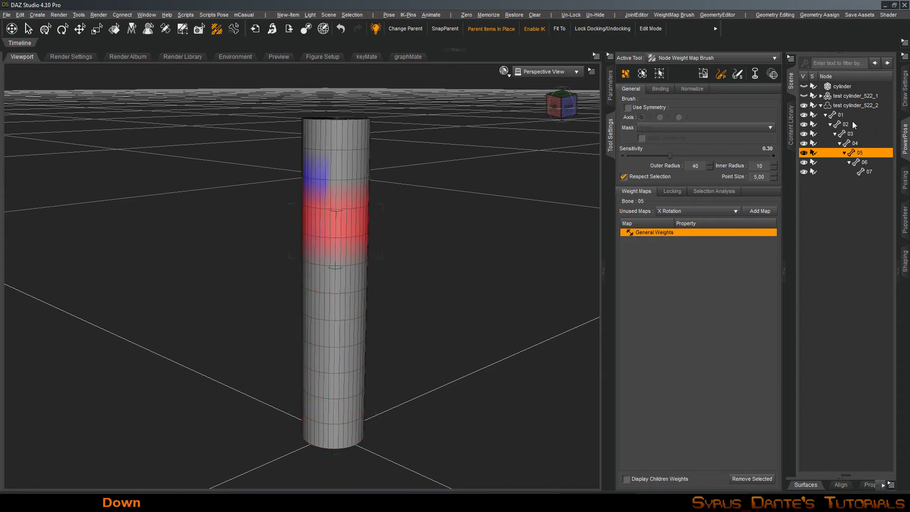
pyautogui.moveTo(403, 178)
pyautogui.keyDown('alt'); pyautogui.mouseDown()
pyautogui.moveTo(427, 199)
pyautogui.moveTo(408, 176)
pyautogui.mouseUp(); pyautogui.keyUp('alt')
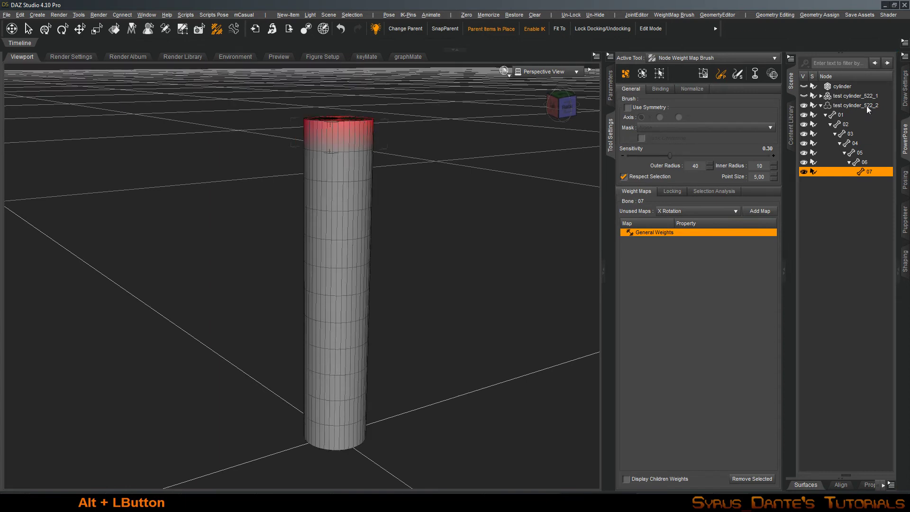
# Step: Fill the weights of figure test cylinder_522_2 with Fill by Bone Selection Group(s)
pyautogui.click(859, 108)
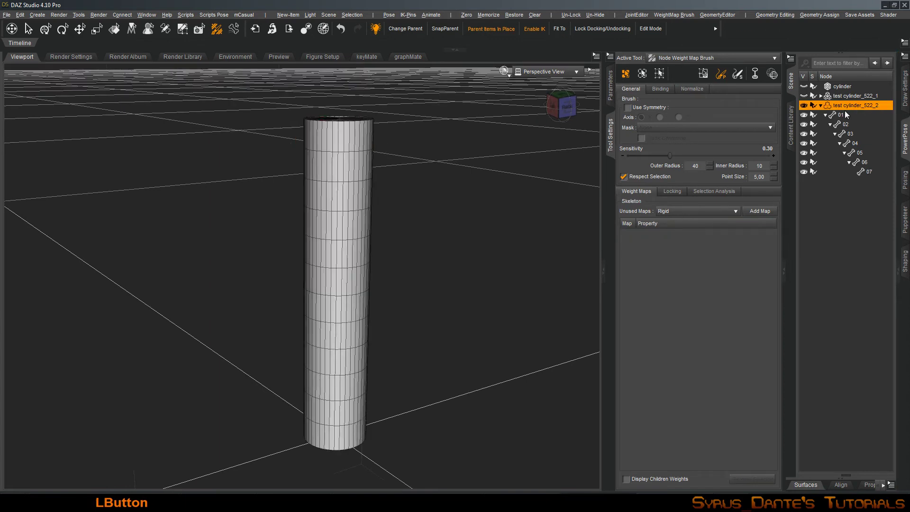
pyautogui.rightClick(398, 197)
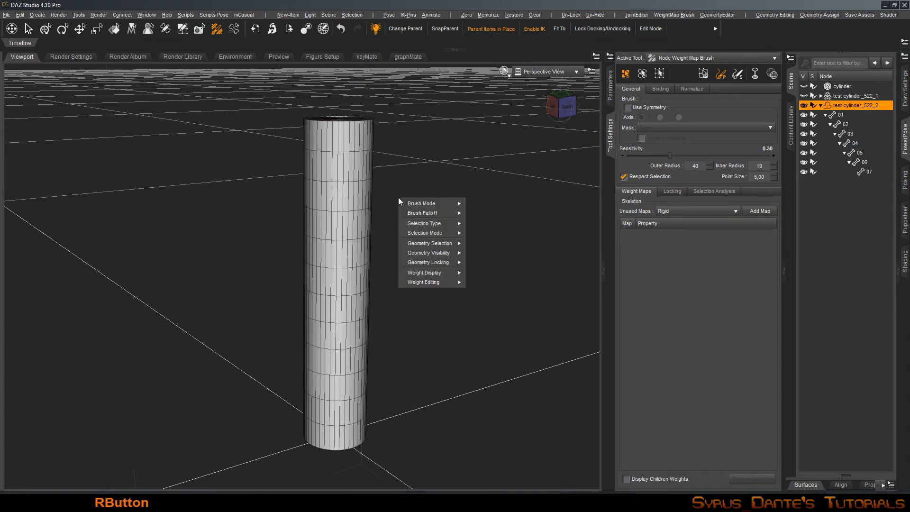
pyautogui.moveTo(423, 262)
pyautogui.moveTo(419, 282)
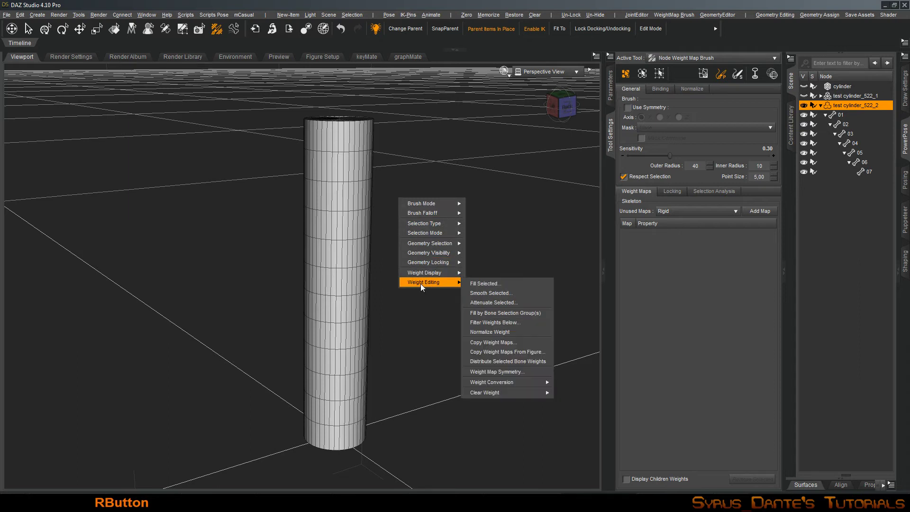
pyautogui.click(496, 313)
# Step: Select bone 01 and, in the Geometry Editor, assign the missing faces near the cylinder's base to face group 01
pyautogui.click(848, 117)
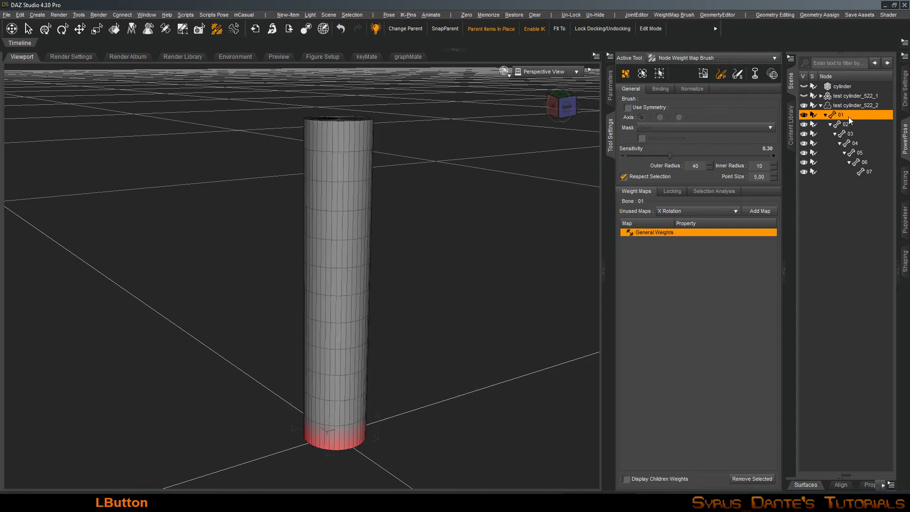
pyautogui.keyDown('alt'); pyautogui.moveTo(435, 319); pyautogui.dragTo(435, 332); pyautogui.keyUp('alt')
pyautogui.keyDown('alt'); pyautogui.moveTo(435, 332); pyautogui.dragTo(435, 313, button='right'); pyautogui.keyUp('alt')
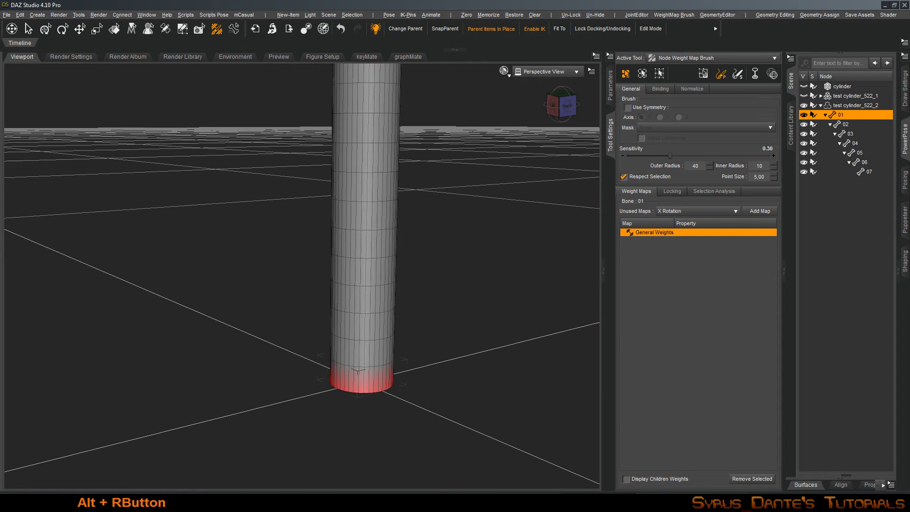
pyautogui.keyDown('alt'); pyautogui.moveTo(435, 312); pyautogui.dragTo(455, 353); pyautogui.keyUp('alt')
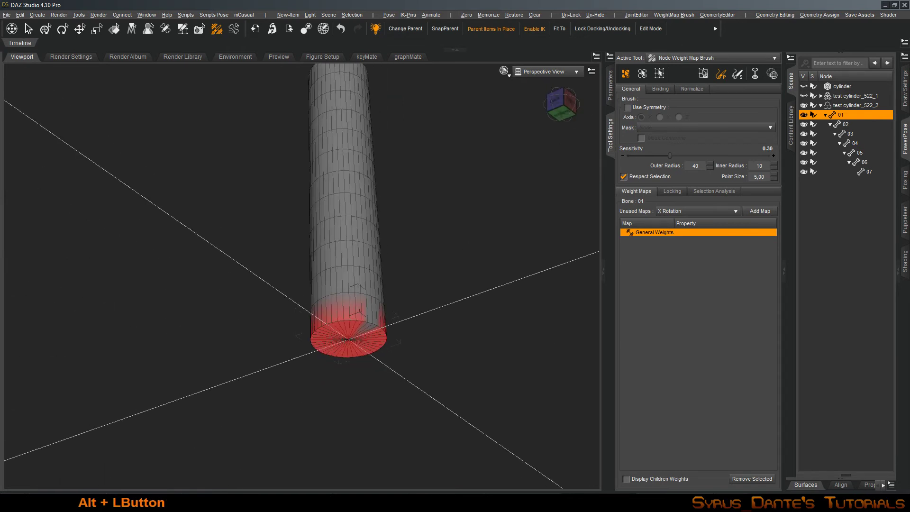
pyautogui.click(704, 63)
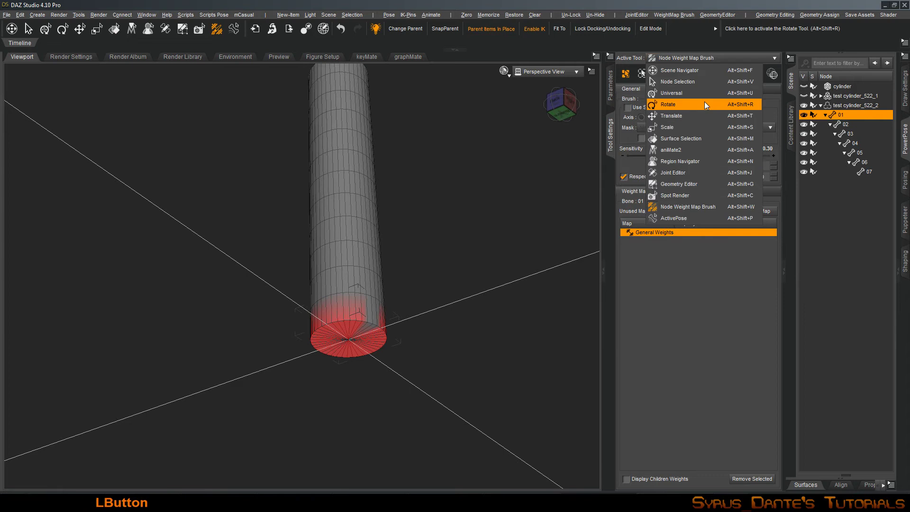
pyautogui.click(706, 187)
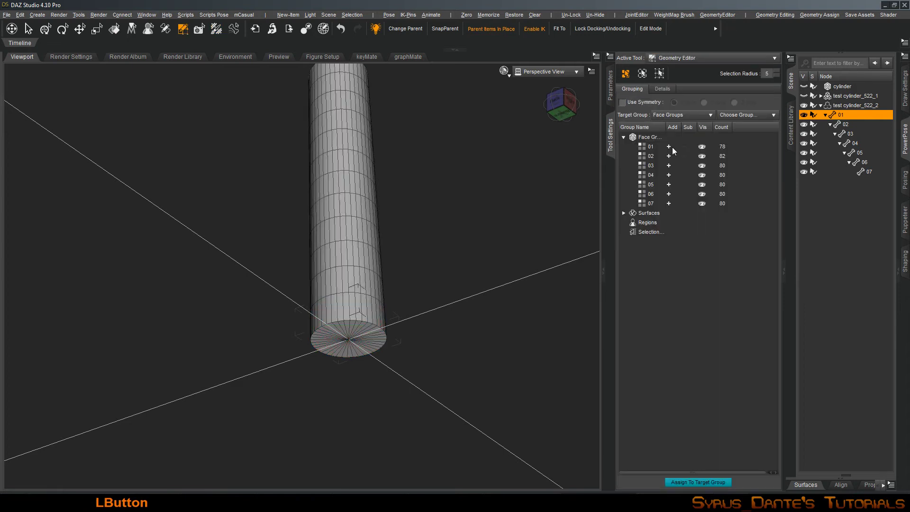
pyautogui.click(670, 146)
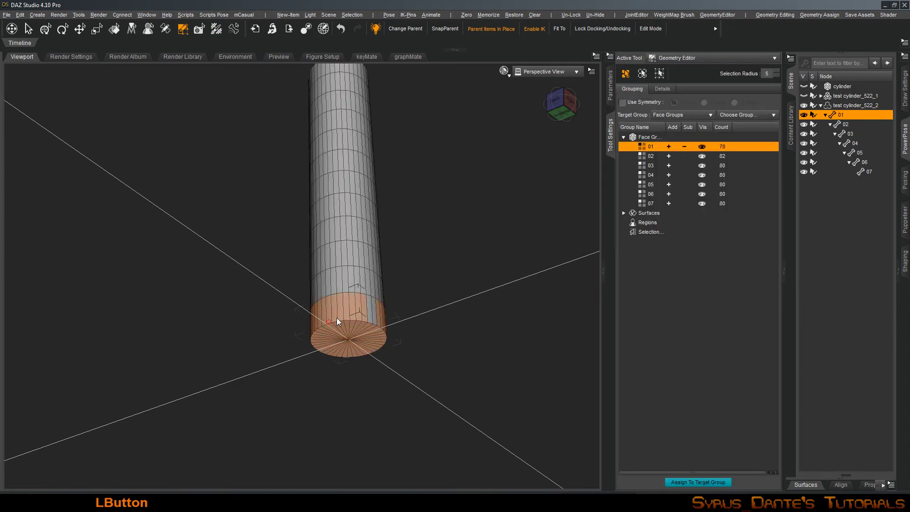
pyautogui.keyDown('ctrl'); pyautogui.click(379, 317); pyautogui.keyUp('ctrl')
pyautogui.rightClick(660, 147)
pyautogui.click(687, 153)
# Step: Set up the Node Weight Map Brush with X-axis symmetry, sensitivity 1.00, outer radius 30 and inner radius 6
pyautogui.click(696, 58)
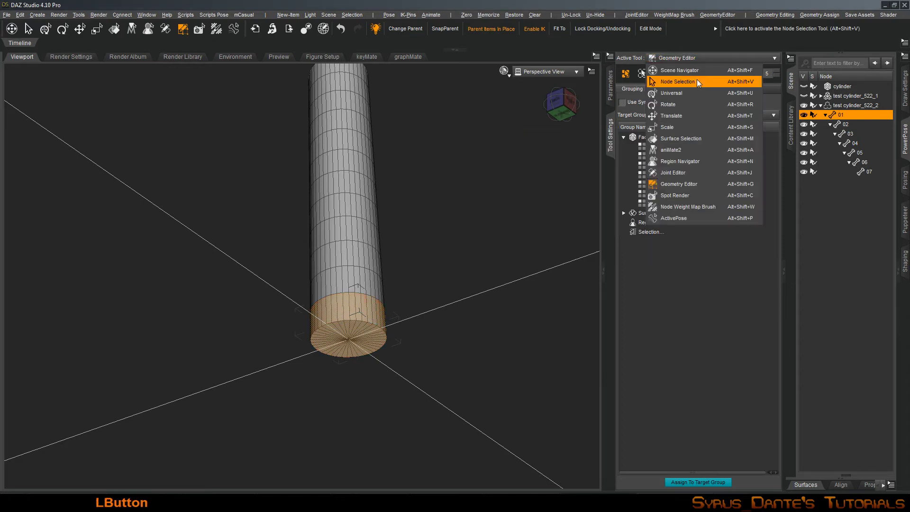
pyautogui.click(693, 207)
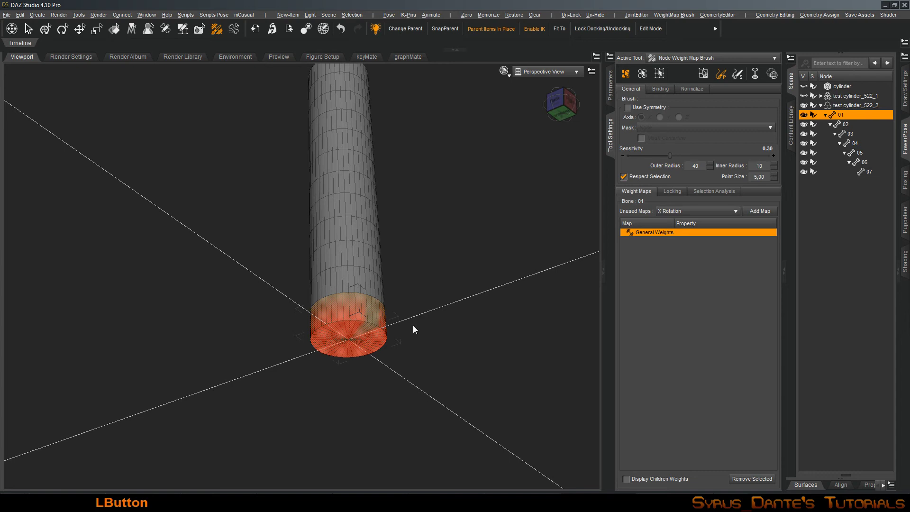
pyautogui.click(694, 59)
pyautogui.click(694, 59)
pyautogui.click(628, 108)
pyautogui.click(638, 154)
pyautogui.moveTo(638, 154); pyautogui.dragTo(772, 155)
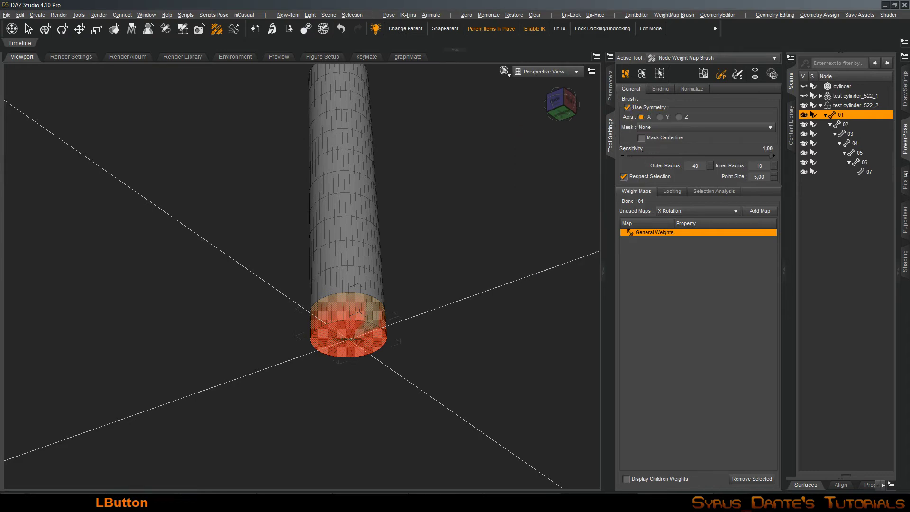
pyautogui.keyDown('alt'); pyautogui.scroll(-2, 337, 335); pyautogui.keyUp('alt')
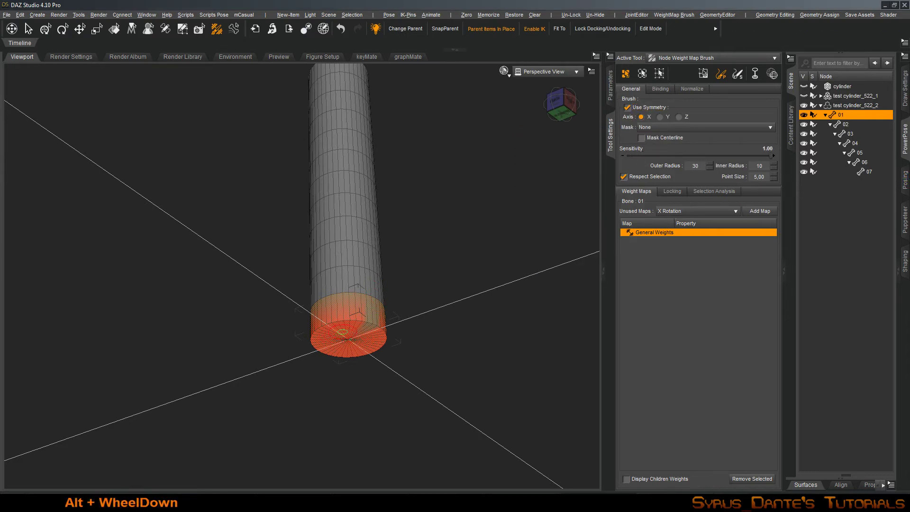
pyautogui.keyDown('shift'); pyautogui.scroll(-2, 424, 322); pyautogui.keyUp('shift')
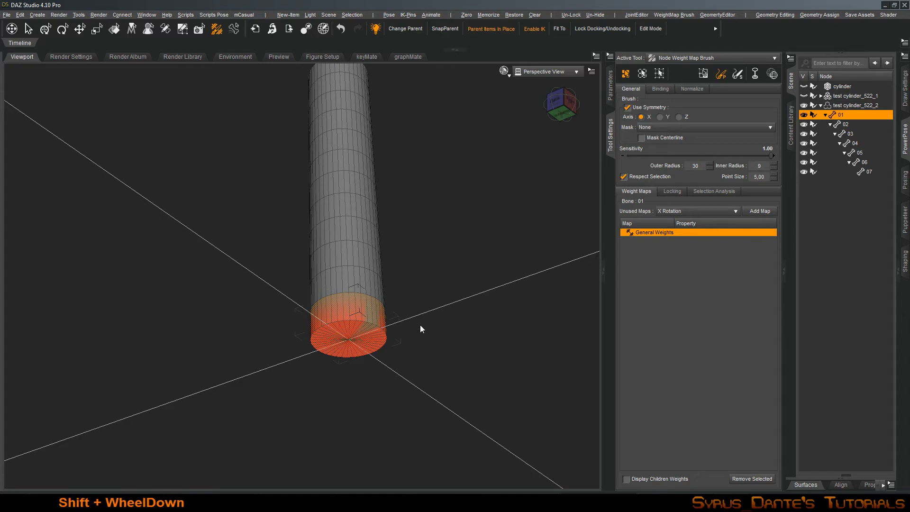
# Step: Paint bone 01's General Weights onto the unweighted part of the cylinder's bottom edge, redoing the stroke at close range
pyautogui.moveTo(361, 325); pyautogui.dragTo(372, 327)
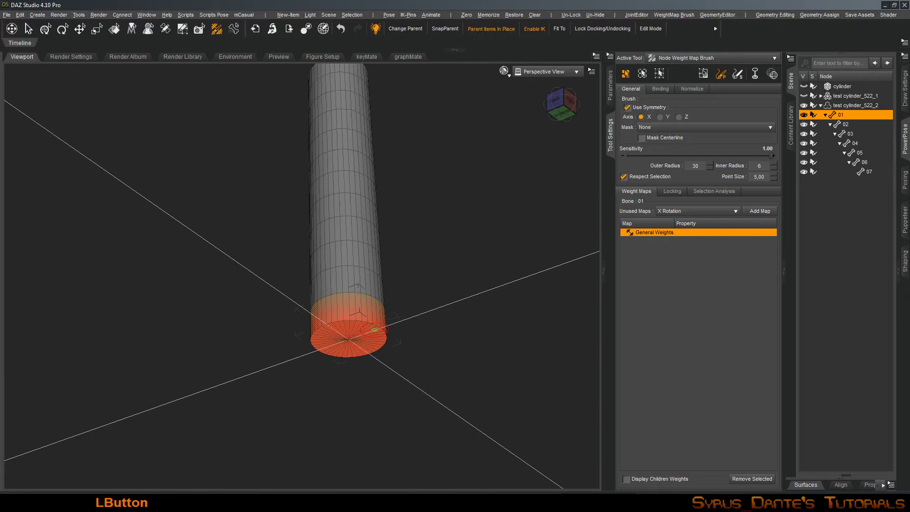
pyautogui.hotkey('ctrl', 'f')
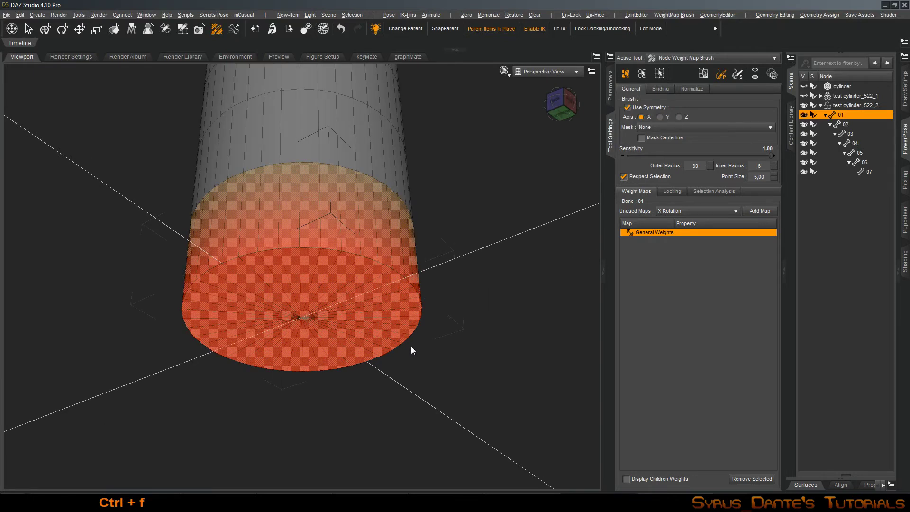
pyautogui.hotkey('ctrl', 'z')
pyautogui.moveTo(360, 262); pyautogui.dragTo(388, 270)
pyautogui.scroll(3, 467, 282)
pyautogui.keyDown('alt'); pyautogui.moveTo(468, 282); pyautogui.dragTo(469, 266); pyautogui.keyUp('alt')
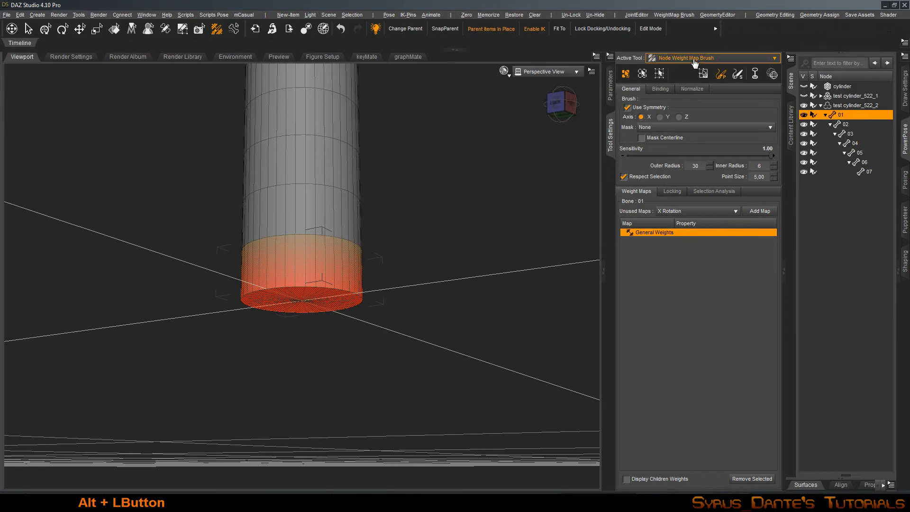
# Step: Clear the face selection and examine the General Weights maps of bones 02 and 03 on the cylinder
pyautogui.click(861, 121)
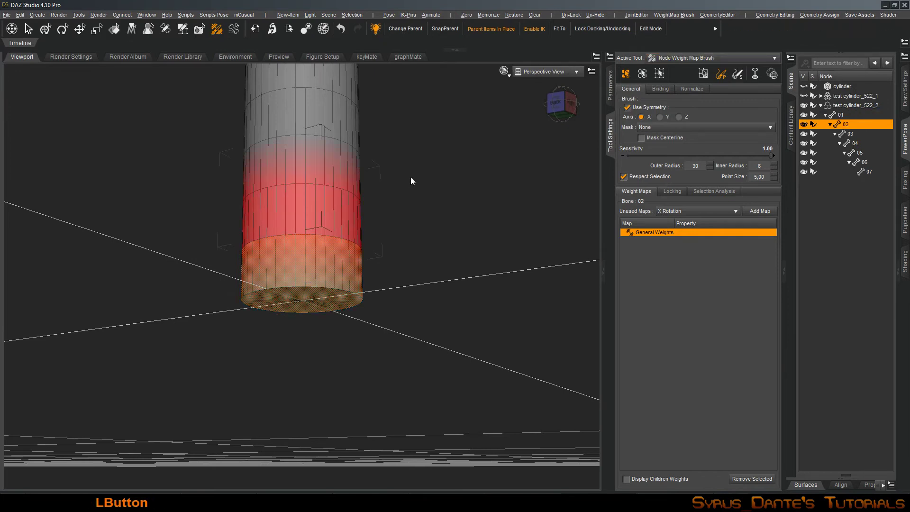
pyautogui.keyDown('alt'); pyautogui.moveTo(411, 177); pyautogui.dragTo(410, 165); pyautogui.keyUp('alt')
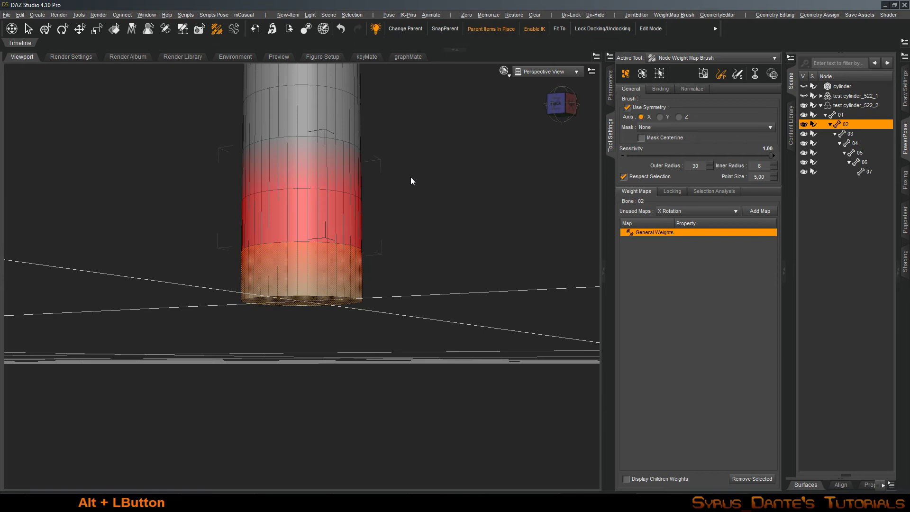
pyautogui.press('ctrl+KP_Decimal')
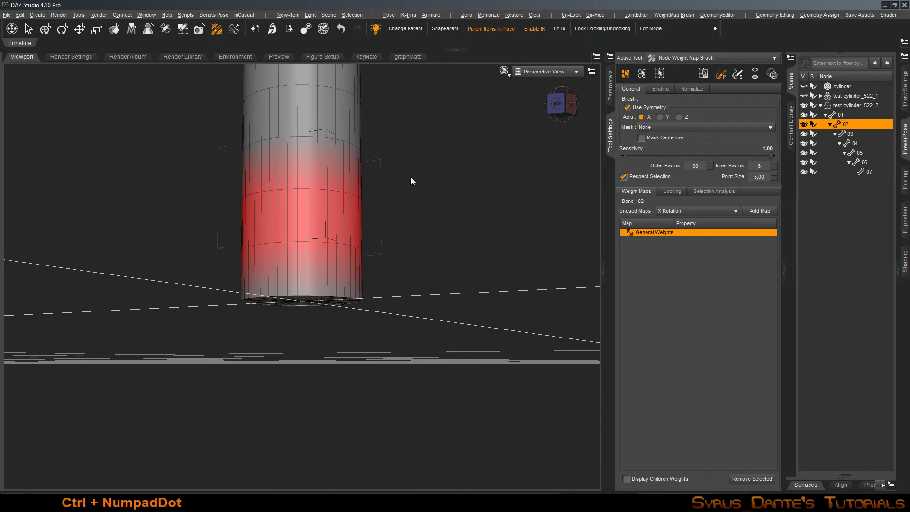
pyautogui.keyDown('alt'); pyautogui.moveTo(411, 178); pyautogui.dragTo(411, 163); pyautogui.keyUp('alt')
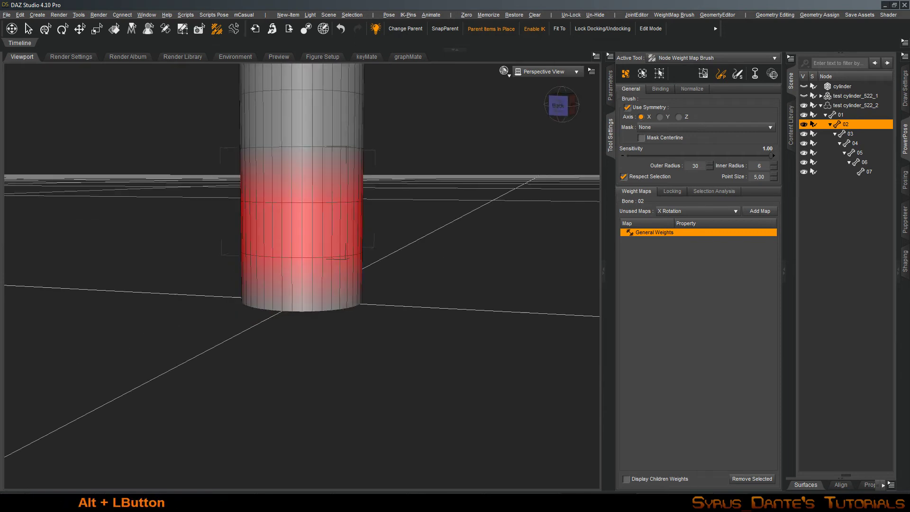
pyautogui.click(851, 134)
pyautogui.keyDown('alt'); pyautogui.moveTo(411, 189); pyautogui.dragTo(410, 211, button='right'); pyautogui.keyUp('alt')
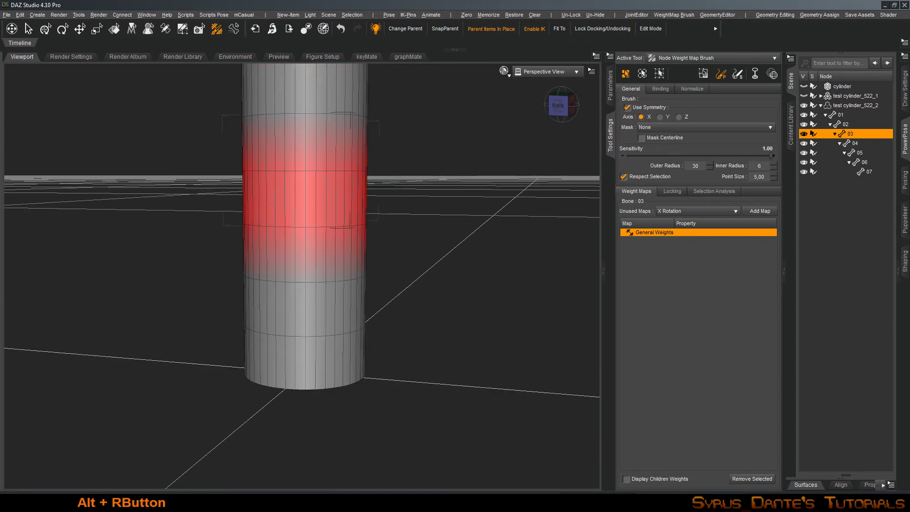
pyautogui.scroll(3, 422, 120)
pyautogui.keyDown('alt'); pyautogui.moveTo(422, 120); pyautogui.dragTo(424, 124, button='right'); pyautogui.keyUp('alt')
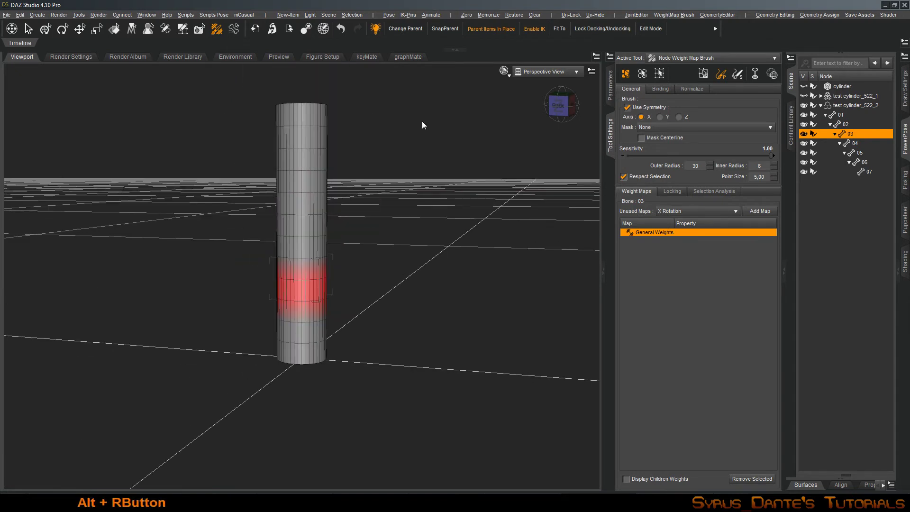
# Step: Select all faces of the cylinder and all bones from 01 to 07
pyautogui.press('ctrl+KP_Divide')
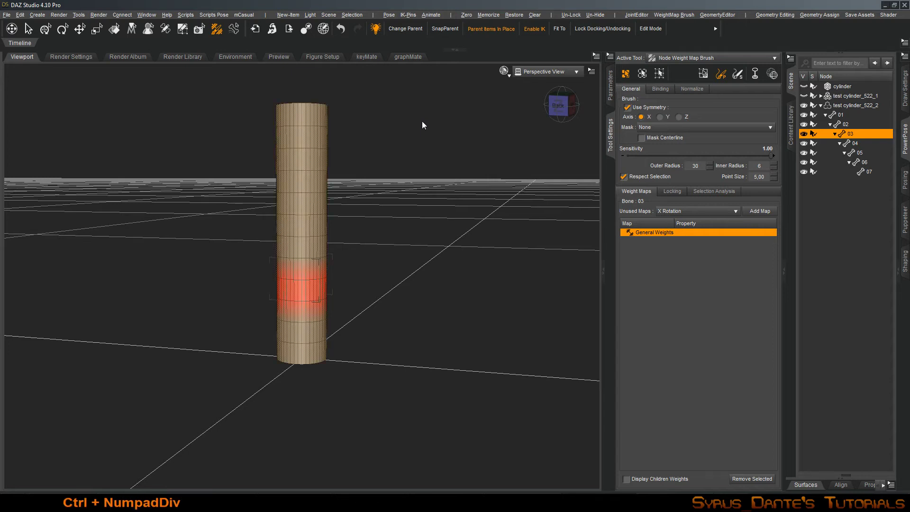
pyautogui.keyDown('alt'); pyautogui.moveTo(421, 126); pyautogui.dragTo(424, 159); pyautogui.keyUp('alt')
pyautogui.click(841, 115)
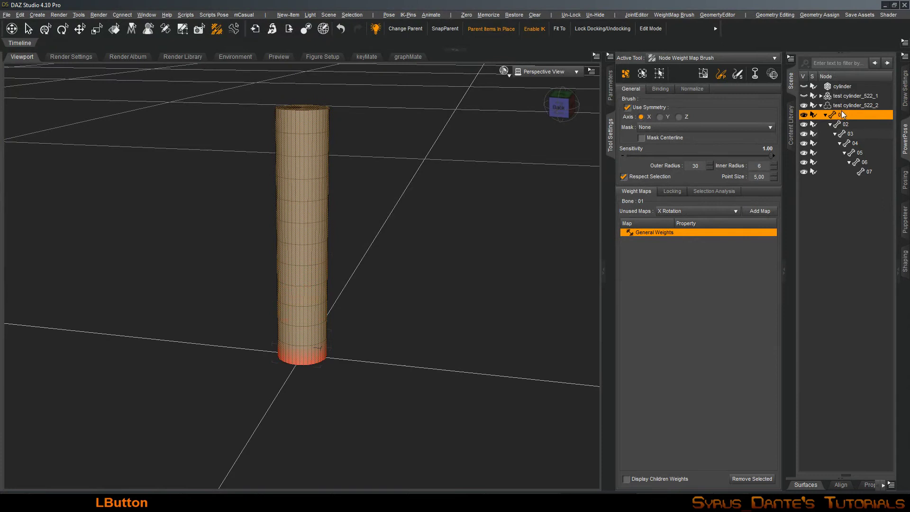
pyautogui.keyDown('shift'); pyautogui.click(868, 172); pyautogui.keyUp('shift')
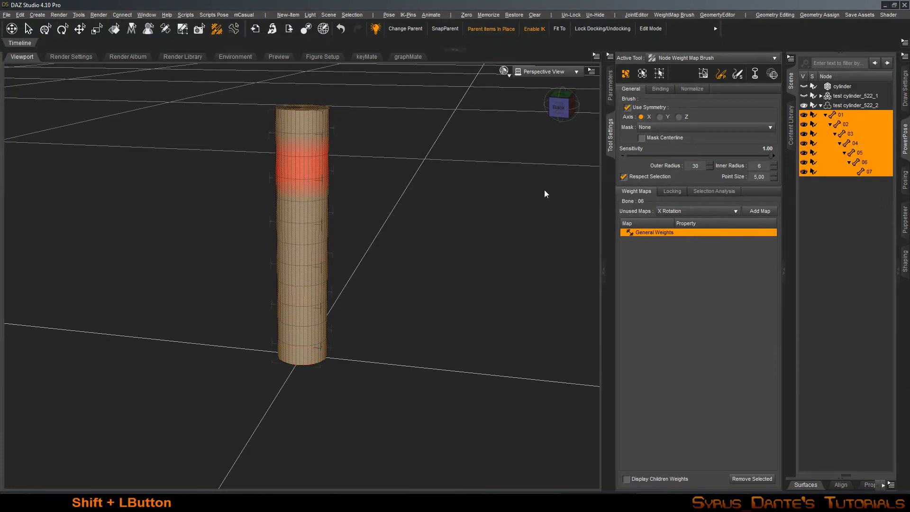
# Step: Smooth the selected faces' weights at 100% with 1 iteration and apply left-to-right X-axis Weight Map Symmetry to the entire figure
pyautogui.rightClick(370, 181)
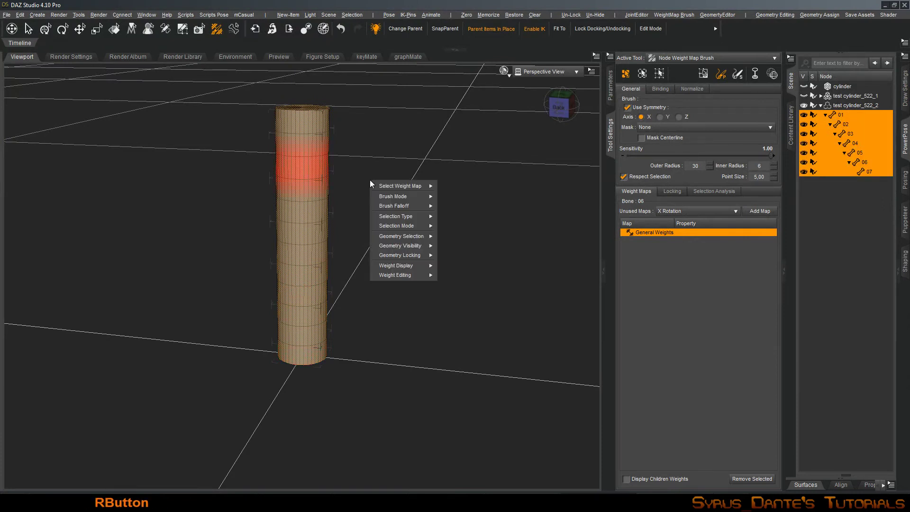
pyautogui.moveTo(390, 276)
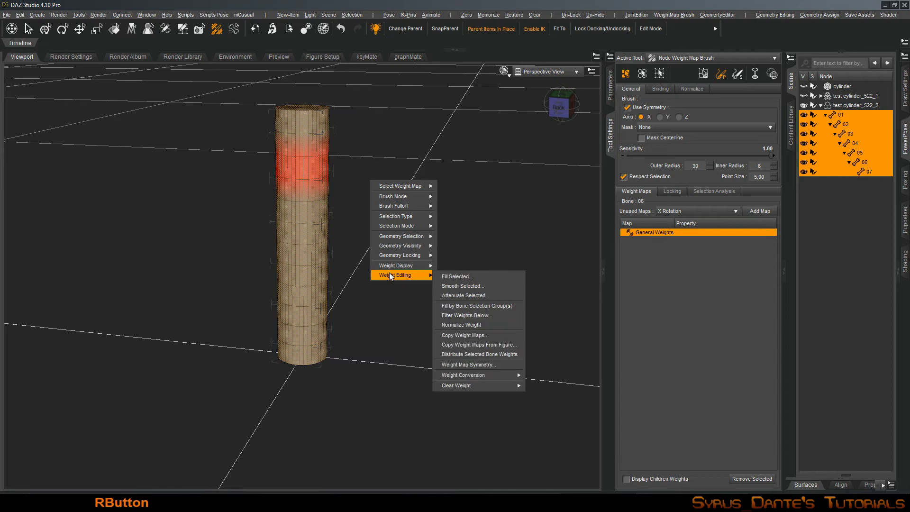
pyautogui.click(476, 285)
pyautogui.click(393, 258)
pyautogui.write('2')
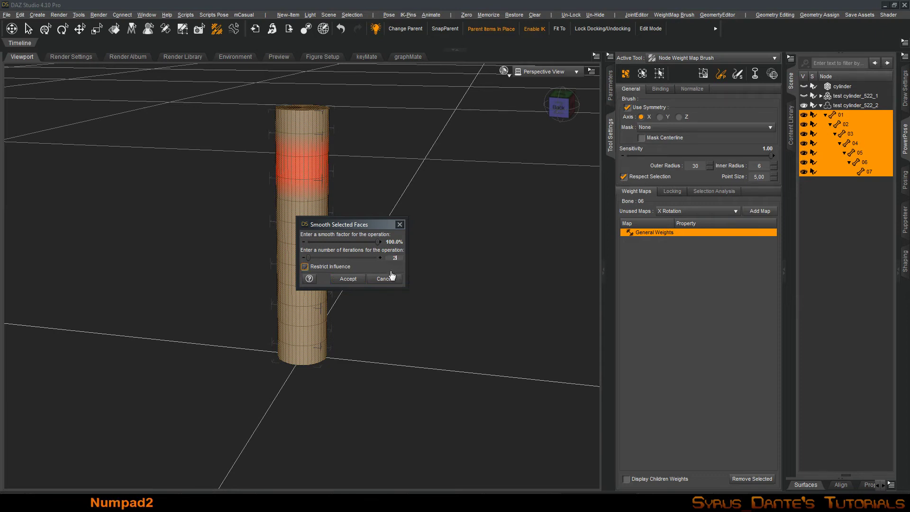
pyautogui.press('BackSpace')
pyautogui.write('1')
pyautogui.click(330, 267)
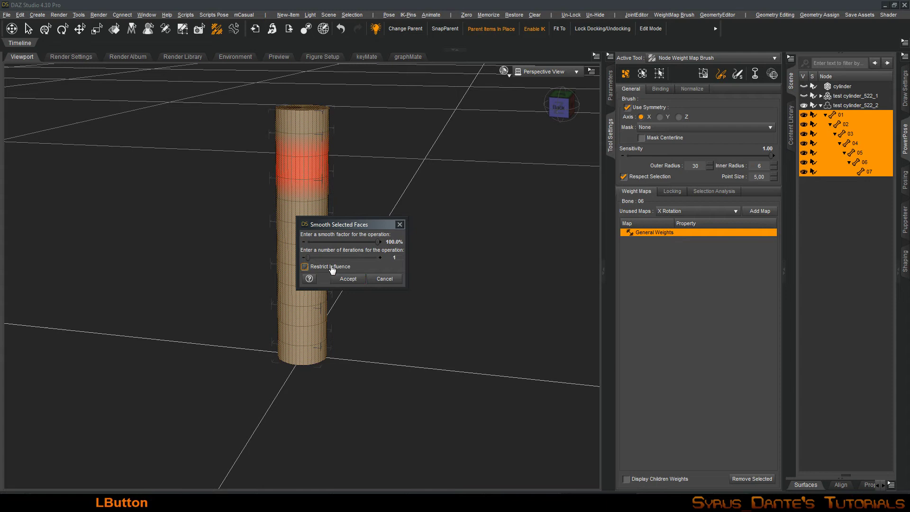
pyautogui.click(344, 267)
pyautogui.click(347, 279)
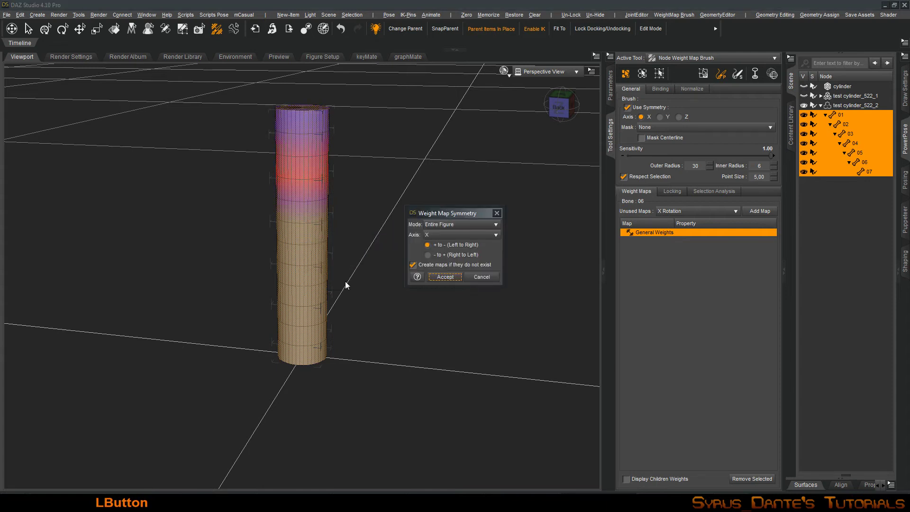
pyautogui.click(445, 277)
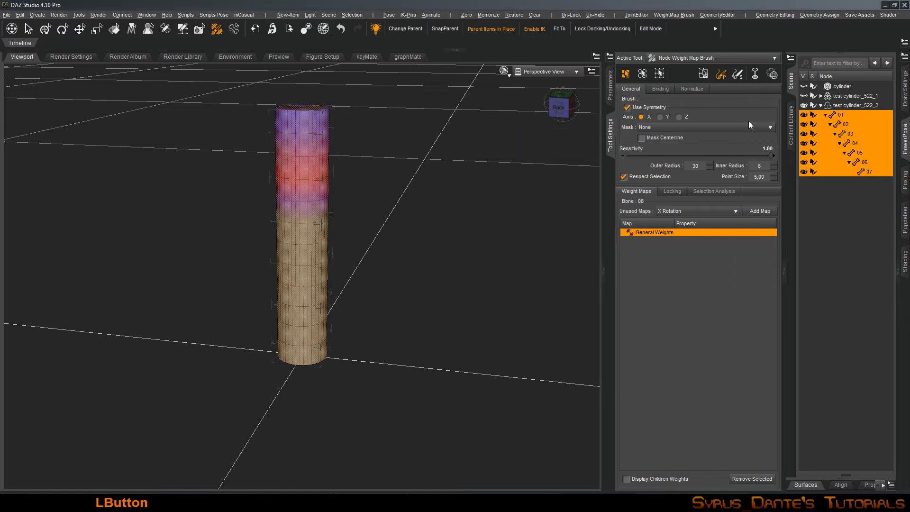
# Step: Go through bones 01 to 07 to examine how the smoothed General Weights maps are distributed
pyautogui.click(851, 122)
pyautogui.press('Up')
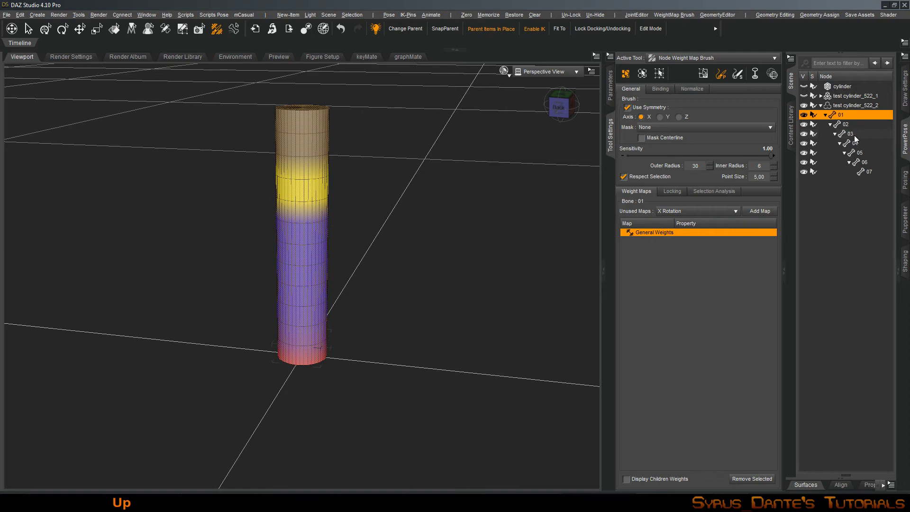
pyautogui.press('Down')
pyautogui.press('Down')
pyautogui.press('Down')
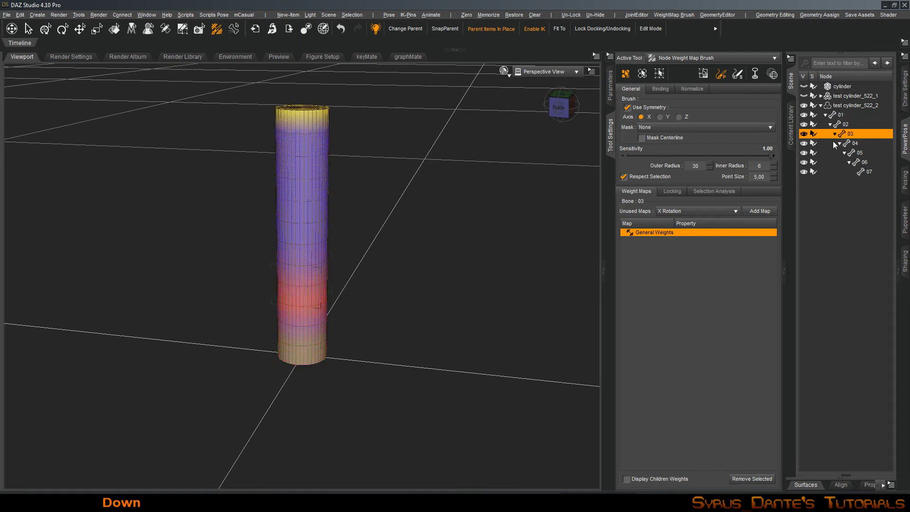
pyautogui.press('Down')
pyautogui.press('Down')
pyautogui.press('Down')
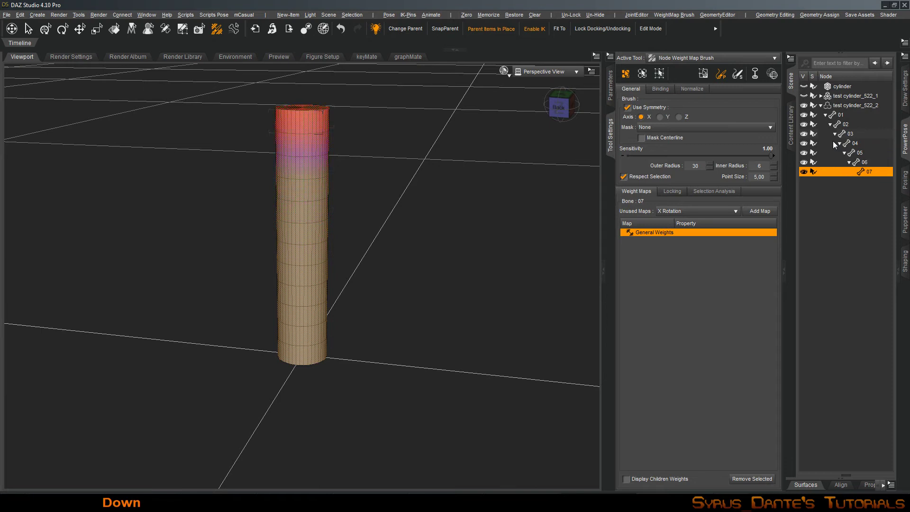
# Step: Display the rotation parameters of test cylinder_522_2 and clear its face selection
pyautogui.click(849, 115)
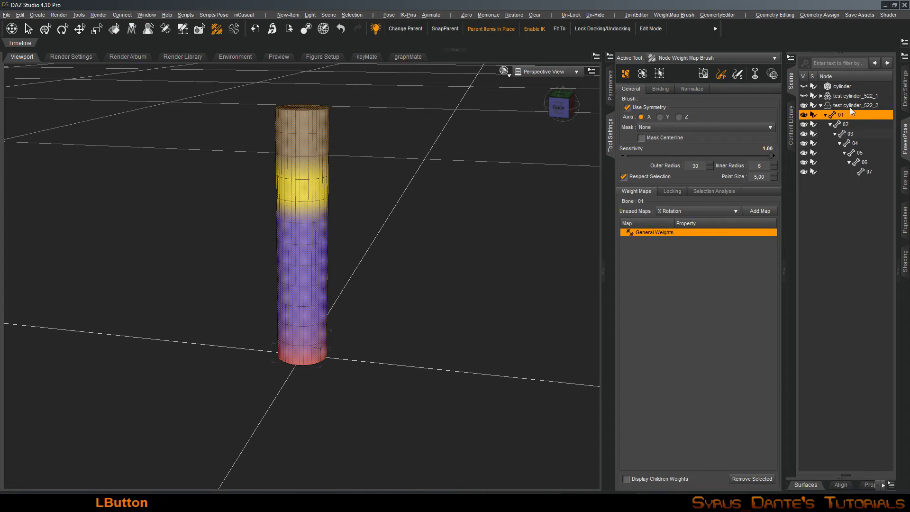
pyautogui.click(851, 105)
pyautogui.click(612, 86)
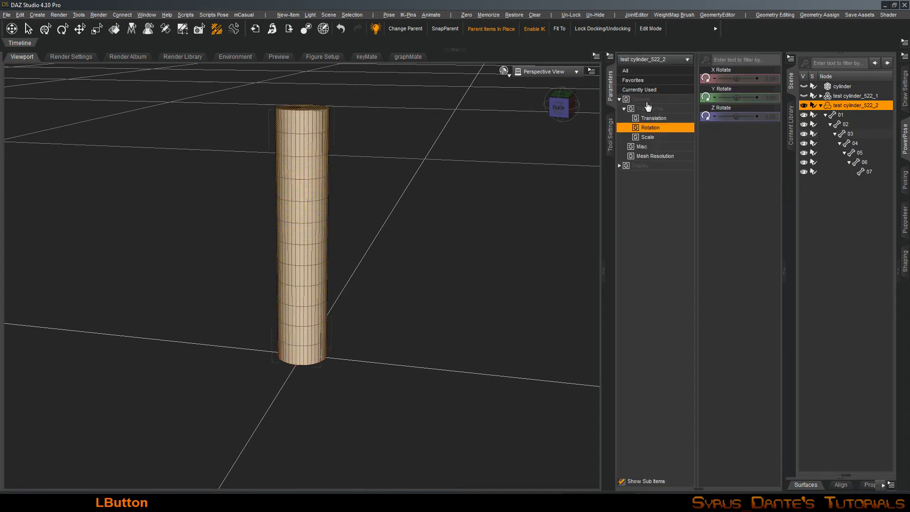
pyautogui.press('ctrl+KP_Decimal')
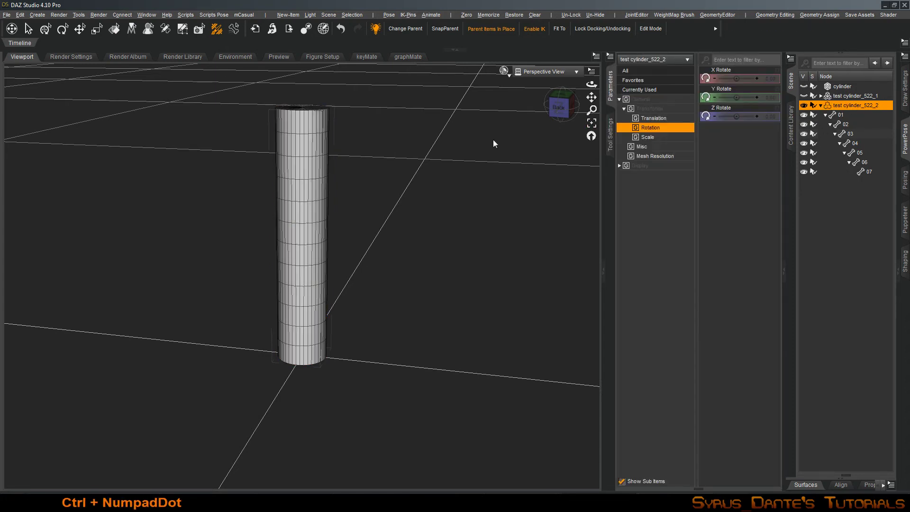
# Step: Test the smoothed weights by bending bones 01 to 07 about 50 degrees together, and undo the bend
pyautogui.click(865, 113)
pyautogui.keyDown('shift'); pyautogui.click(875, 171); pyautogui.keyUp('shift')
pyautogui.moveTo(737, 116); pyautogui.dragTo(740, 116)
pyautogui.moveTo(441, 274)
pyautogui.keyDown('alt'); pyautogui.mouseDown()
pyautogui.moveTo(440, 258)
pyautogui.moveTo(436, 272)
pyautogui.mouseUp(); pyautogui.keyUp('alt')
pyautogui.keyDown('alt'); pyautogui.moveTo(437, 272); pyautogui.dragTo(439, 275, button='right'); pyautogui.keyUp('alt')
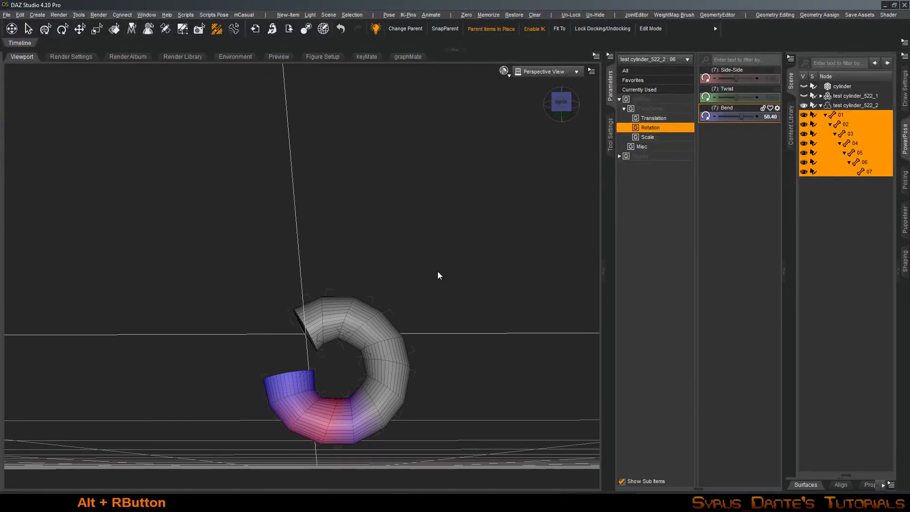
pyautogui.hotkey('ctrl', 'z')
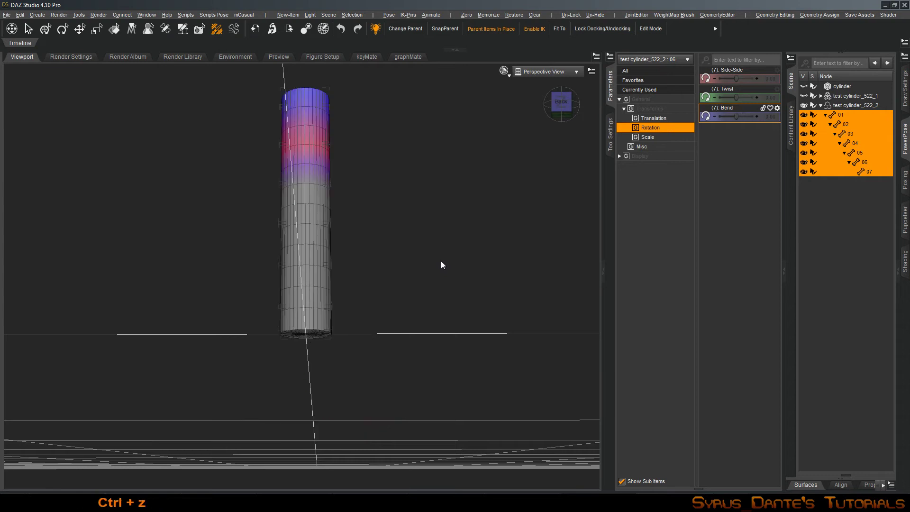
pyautogui.keyDown('alt'); pyautogui.moveTo(441, 259); pyautogui.dragTo(474, 244); pyautogui.keyUp('alt')
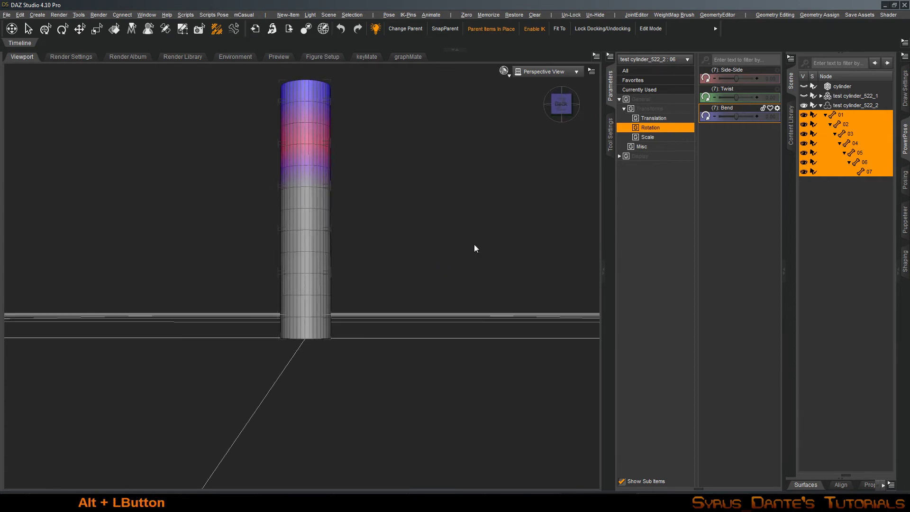
# Step: Exclude bone 01 from the selection, test a bend of about 46 degrees on bones 02 to 07, and undo it
pyautogui.keyDown('ctrl'); pyautogui.click(865, 114); pyautogui.keyUp('ctrl')
pyautogui.moveTo(736, 117)
pyautogui.mouseDown()
pyautogui.moveTo(750, 116)
pyautogui.moveTo(741, 121)
pyautogui.mouseUp()
pyautogui.hotkey('ctrl', 'z')
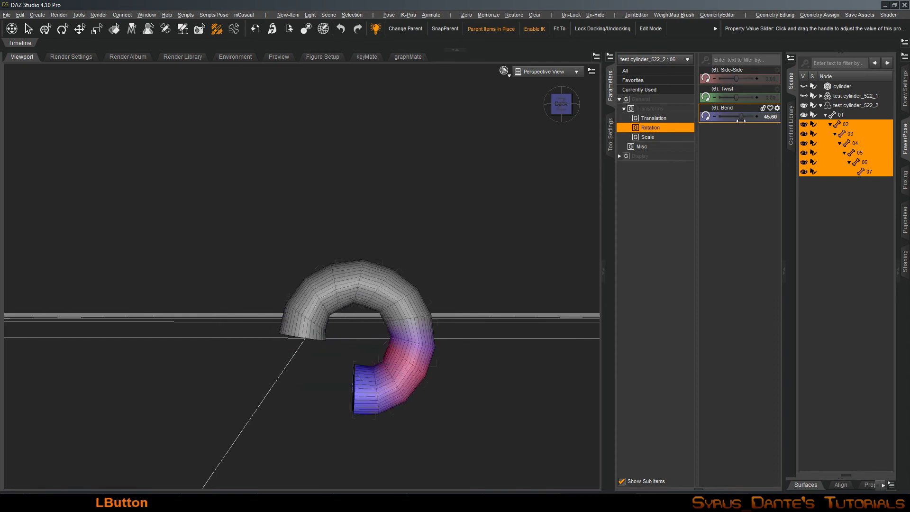
pyautogui.moveTo(403, 279)
pyautogui.keyDown('alt'); pyautogui.mouseDown()
pyautogui.moveTo(417, 265)
pyautogui.moveTo(405, 277)
pyautogui.moveTo(410, 269)
pyautogui.mouseUp(); pyautogui.keyUp('alt')
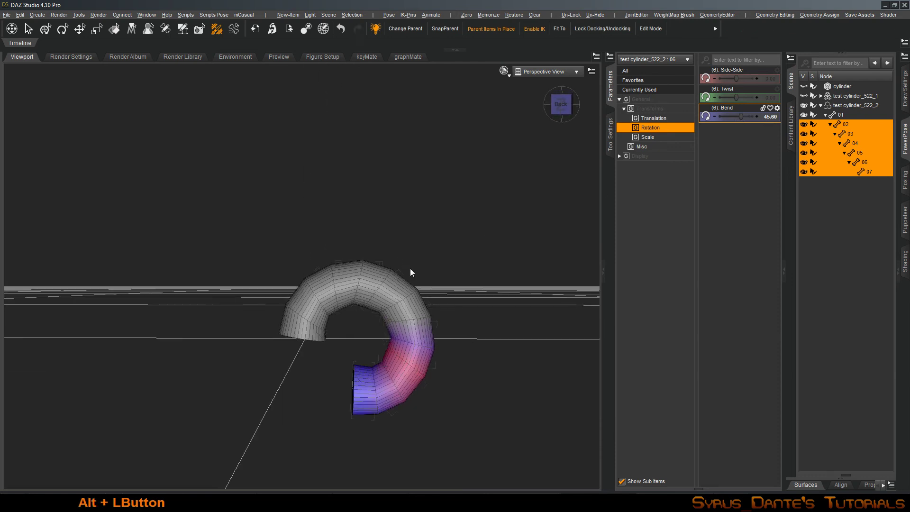
pyautogui.hotkey('ctrl', 'z')
pyautogui.moveTo(447, 210)
pyautogui.keyDown('alt'); pyautogui.mouseDown(button='right')
pyautogui.moveTo(448, 256)
pyautogui.moveTo(448, 207)
pyautogui.mouseUp(button='right'); pyautogui.keyUp('alt')
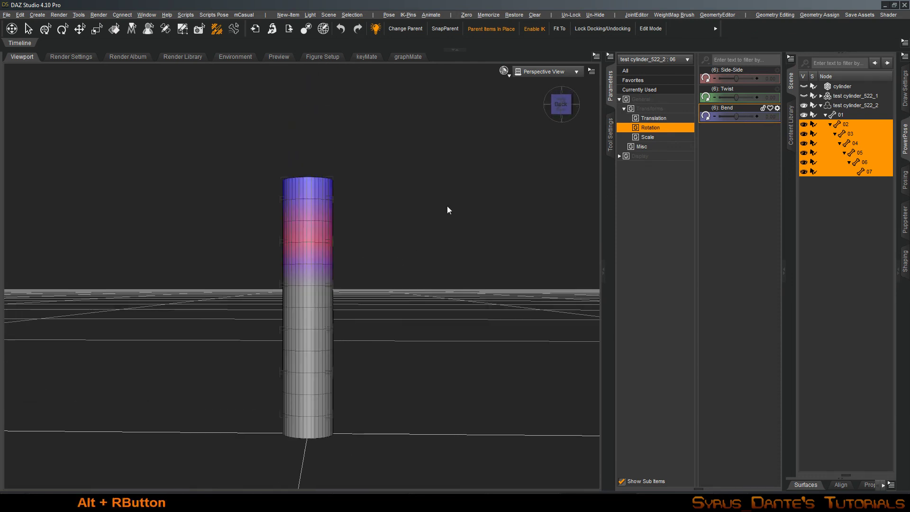
# Step: Convert the test cylinder_522_2 figure to SubD
pyautogui.click(860, 106)
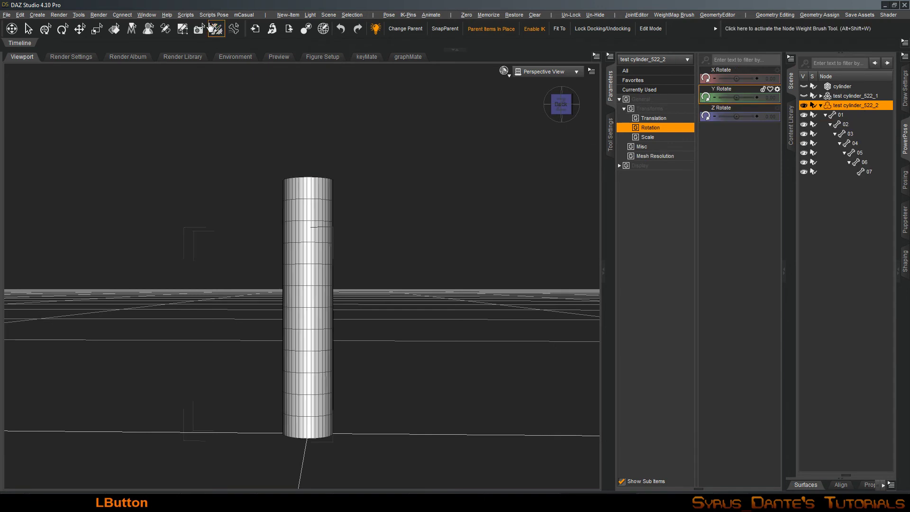
pyautogui.click(337, 17)
pyautogui.moveTo(351, 15)
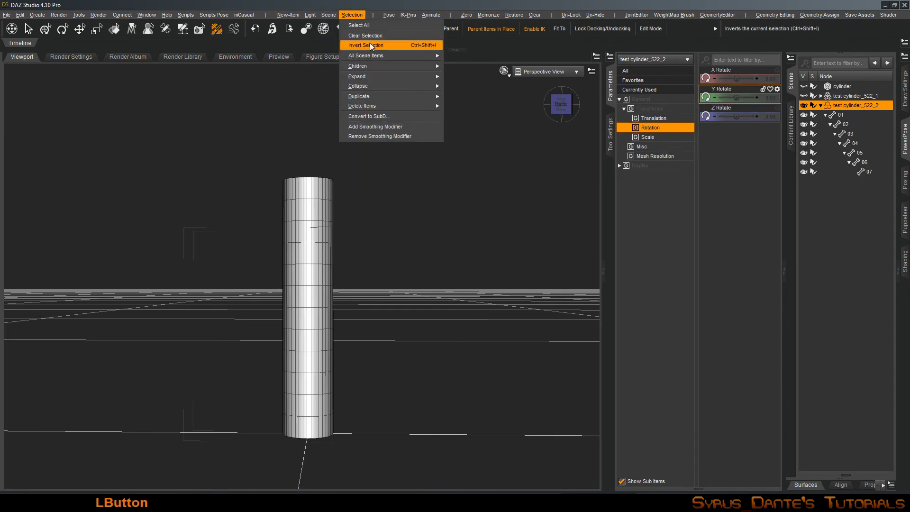
pyautogui.click(403, 115)
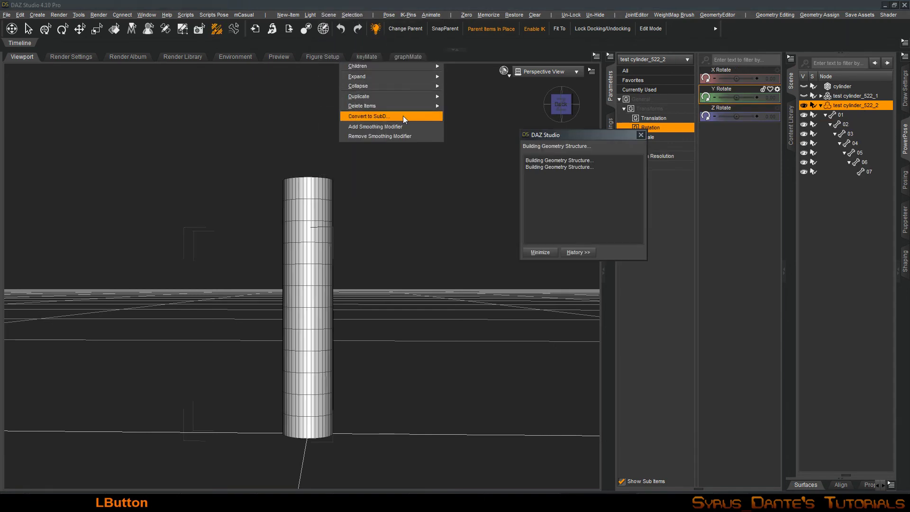
pyautogui.moveTo(404, 194)
pyautogui.keyDown('alt'); pyautogui.mouseDown()
pyautogui.moveTo(408, 142)
pyautogui.moveTo(404, 180)
pyautogui.mouseUp(); pyautogui.keyUp('alt')
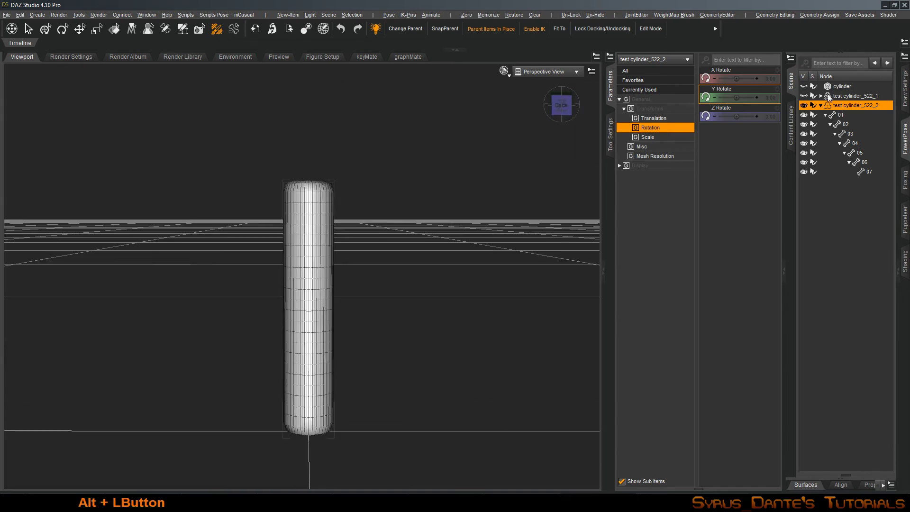
# Step: Rotate bones 01 to 07 side-to-side by about 55 degrees and examine the subdivided cylinder's deformation
pyautogui.click(841, 117)
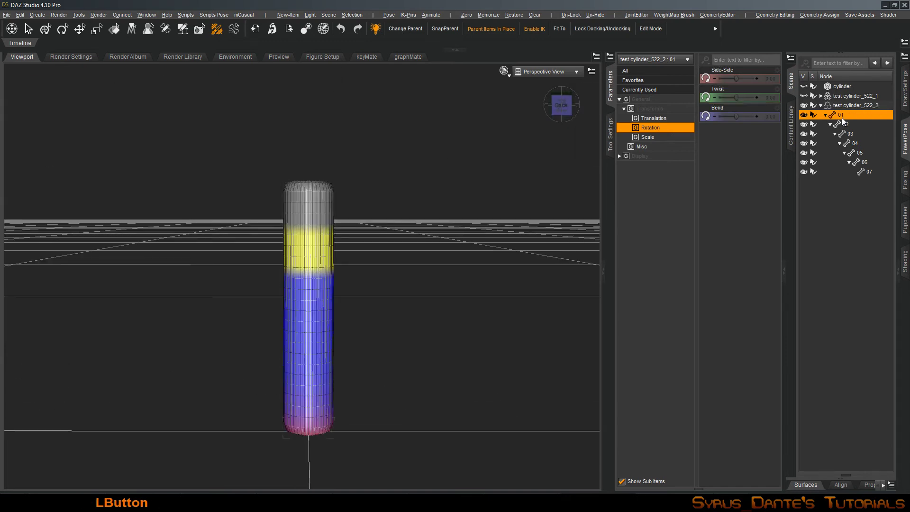
pyautogui.keyDown('shift'); pyautogui.click(868, 171); pyautogui.keyUp('shift')
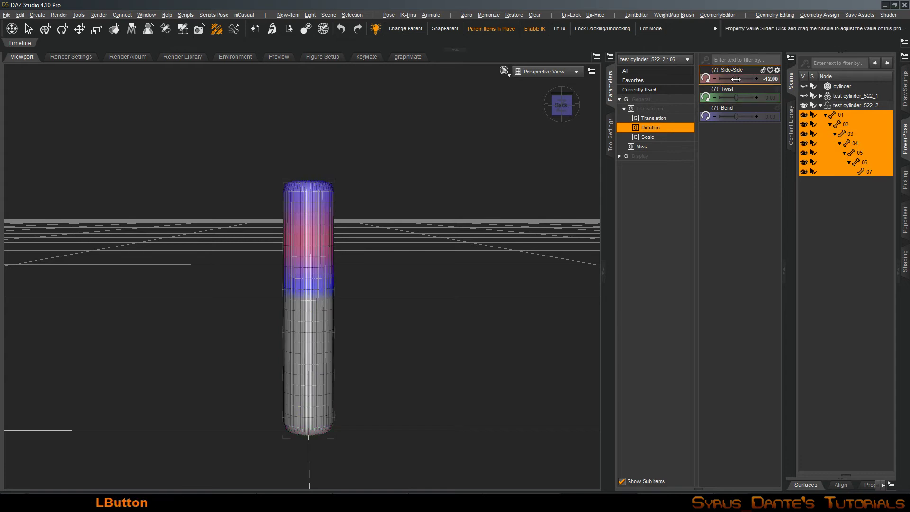
pyautogui.moveTo(734, 79); pyautogui.dragTo(737, 79)
pyautogui.keyDown('alt'); pyautogui.moveTo(471, 217); pyautogui.dragTo(626, 127); pyautogui.keyUp('alt')
pyautogui.moveTo(737, 79); pyautogui.dragTo(742, 79)
pyautogui.keyDown('alt'); pyautogui.moveTo(303, 426); pyautogui.dragTo(332, 336, button='right'); pyautogui.keyUp('alt')
pyautogui.keyDown('alt'); pyautogui.moveTo(403, 263); pyautogui.dragTo(403, 264, button='middle'); pyautogui.keyUp('alt')
pyautogui.keyDown('alt'); pyautogui.moveTo(402, 263); pyautogui.dragTo(402, 264, button='right'); pyautogui.keyUp('alt')
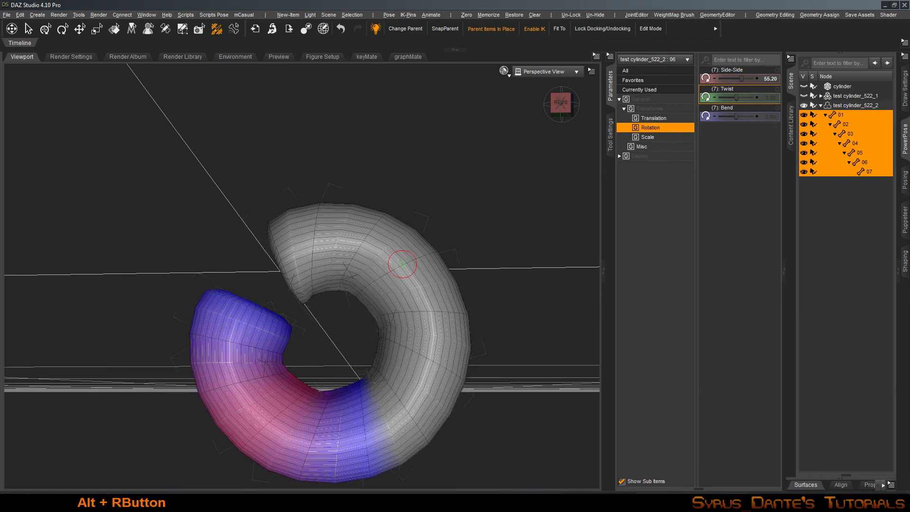
pyautogui.hotkey('ctrl', 'f')
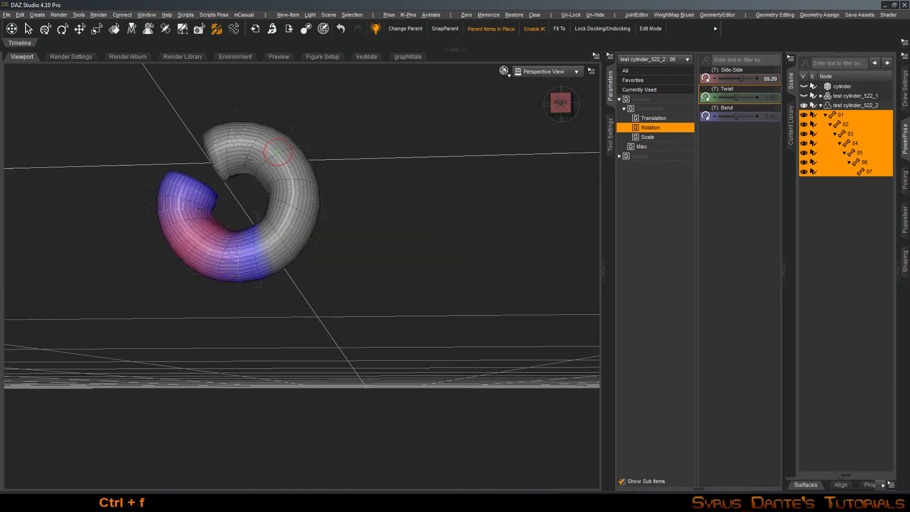
pyautogui.keyDown('alt'); pyautogui.moveTo(402, 264); pyautogui.dragTo(417, 256); pyautogui.keyUp('alt')
pyautogui.keyDown('alt'); pyautogui.moveTo(417, 256); pyautogui.dragTo(443, 289, button='right'); pyautogui.keyUp('alt')
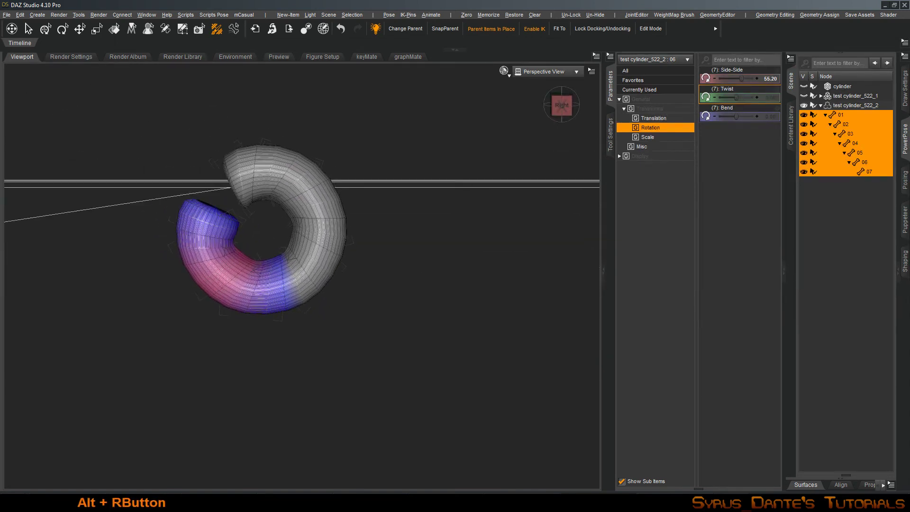
# Step: Undo the last side-to-side rotation and reset the Side-Side value of all seven bones to zero
pyautogui.hotkey('ctrl', 'z')
pyautogui.moveTo(468, 209)
pyautogui.keyDown('alt'); pyautogui.mouseDown(button='right')
pyautogui.moveTo(469, 223)
pyautogui.moveTo(468, 209)
pyautogui.mouseUp(button='right'); pyautogui.keyUp('alt')
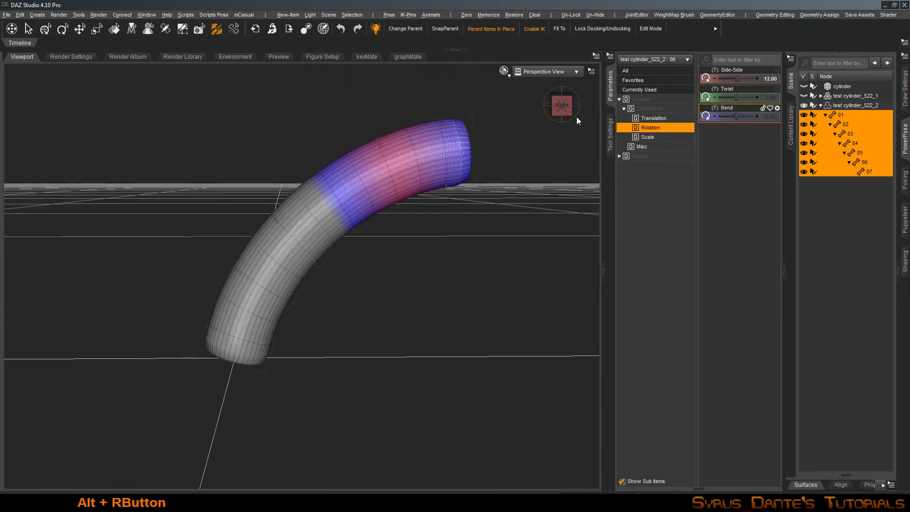
pyautogui.moveTo(771, 76)
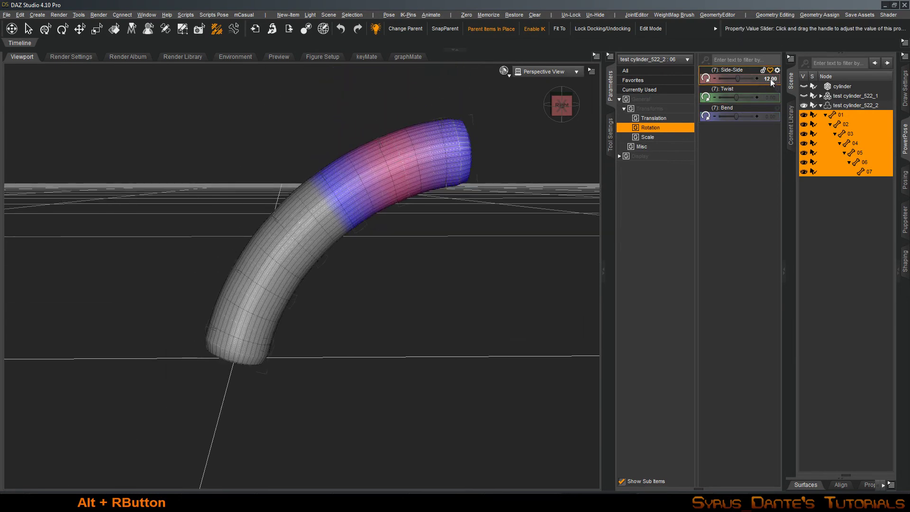
pyautogui.keyDown('alt'); pyautogui.click(771, 77); pyautogui.keyUp('alt')
pyautogui.keyDown('alt'); pyautogui.moveTo(468, 209); pyautogui.dragTo(468, 228, button='right'); pyautogui.keyUp('alt')
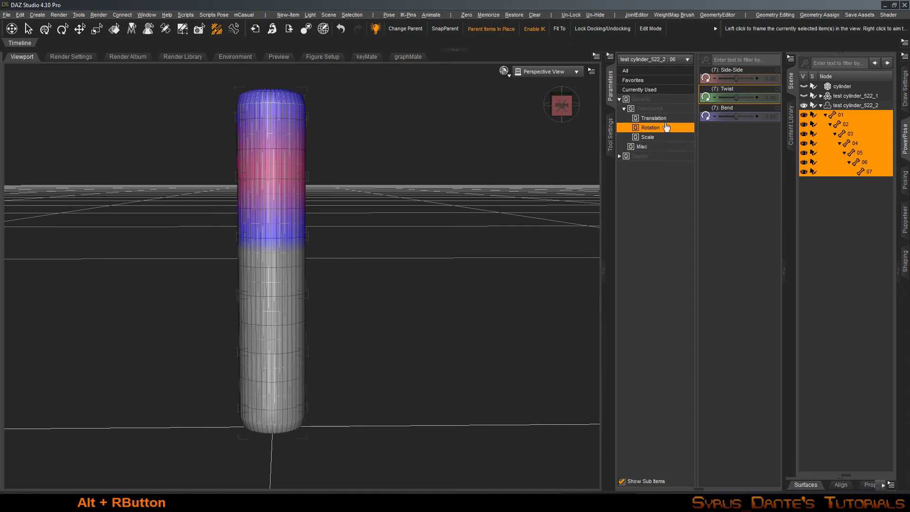
# Step: Set the figure's Edge Interpolation to Soft Corners And Edges and its SubDivision Algorithm to Bilinear
pyautogui.click(871, 106)
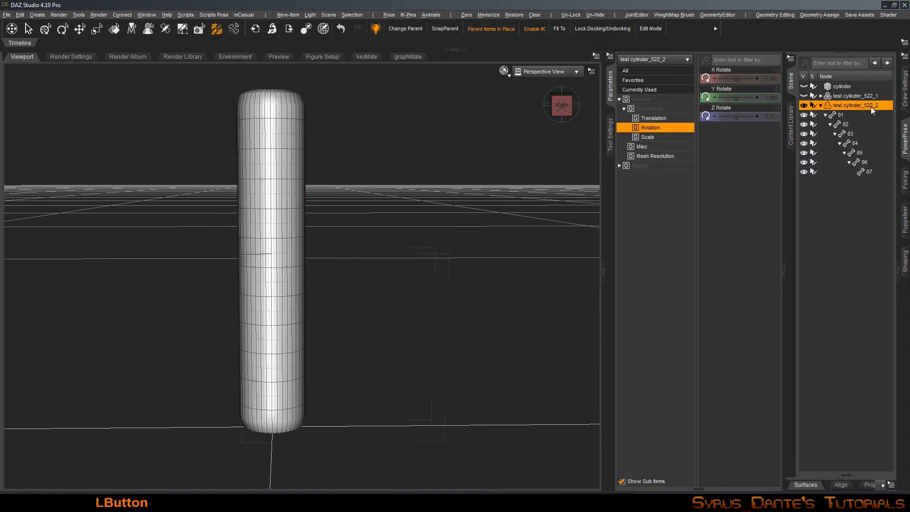
pyautogui.click(666, 158)
pyautogui.click(742, 155)
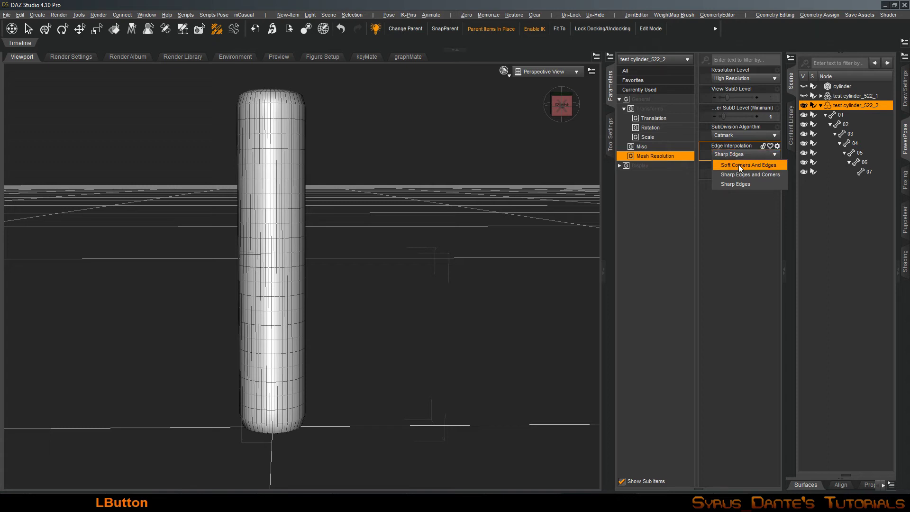
pyautogui.click(738, 165)
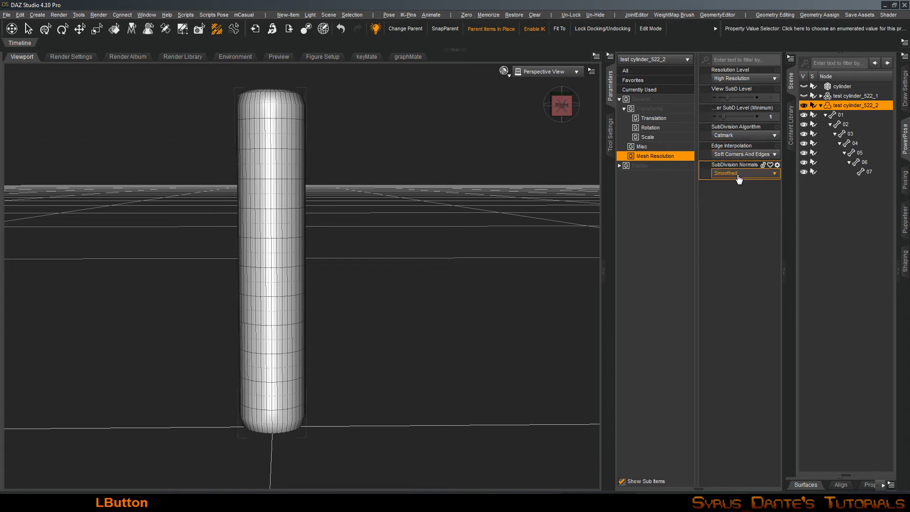
pyautogui.click(738, 138)
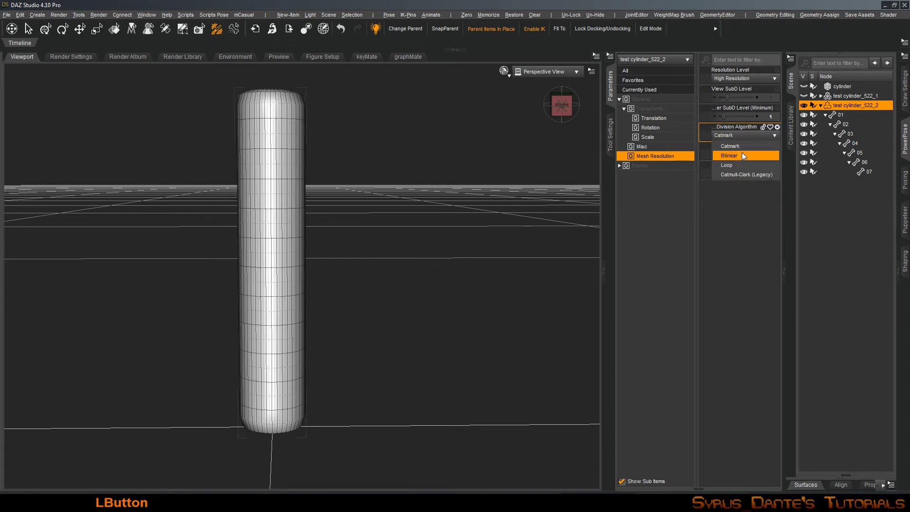
pyautogui.click(741, 152)
pyautogui.keyDown('alt'); pyautogui.moveTo(378, 199); pyautogui.dragTo(377, 225); pyautogui.keyUp('alt')
pyautogui.keyDown('alt'); pyautogui.moveTo(378, 226); pyautogui.dragTo(385, 227, button='right'); pyautogui.keyUp('alt')
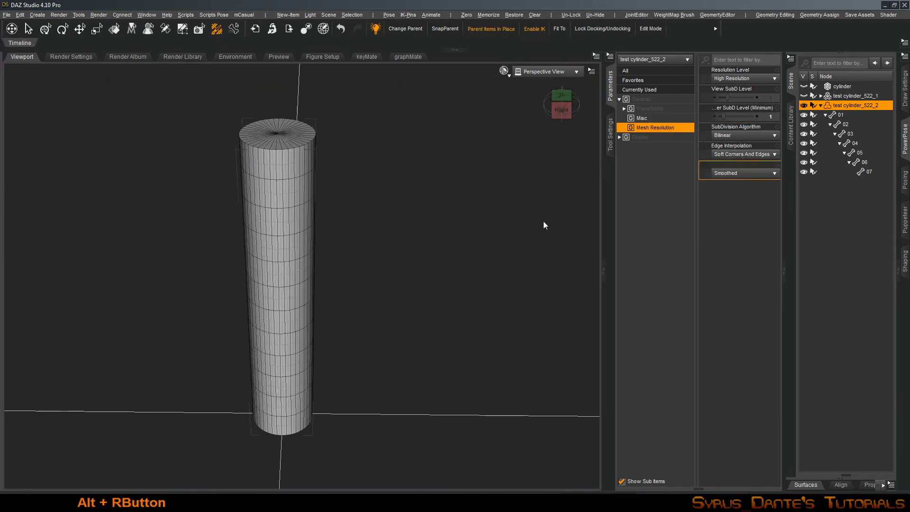
# Step: Select bones 01 to 07 and bend them together by about 26 degrees
pyautogui.click(848, 115)
pyautogui.keyDown('shift'); pyautogui.click(863, 171); pyautogui.keyUp('shift')
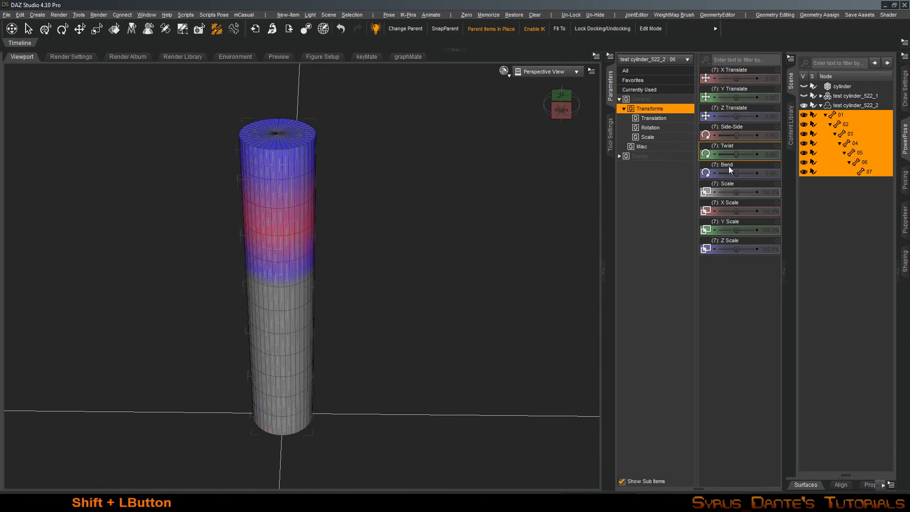
pyautogui.moveTo(736, 173); pyautogui.dragTo(740, 172)
pyautogui.keyDown('alt'); pyautogui.moveTo(332, 284); pyautogui.dragTo(312, 275); pyautogui.keyUp('alt')
pyautogui.keyDown('alt'); pyautogui.moveTo(360, 275); pyautogui.dragTo(400, 273, button='right'); pyautogui.keyUp('alt')
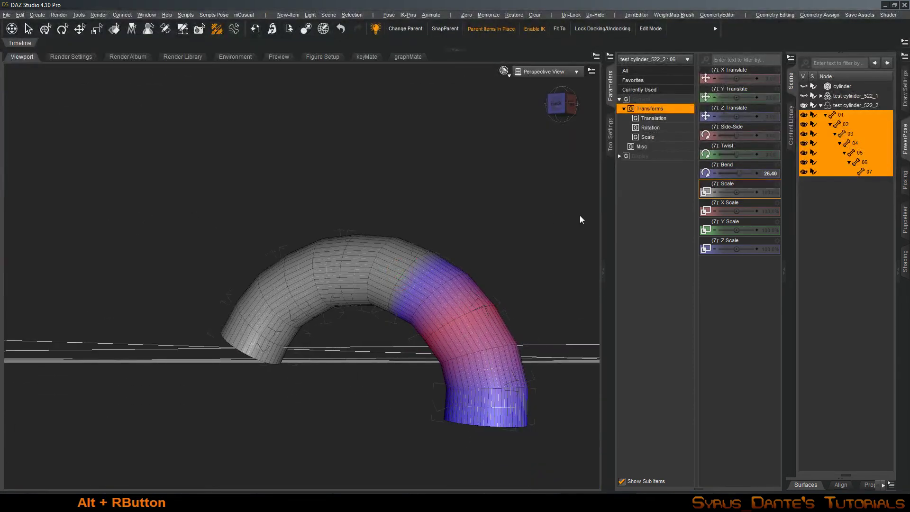
pyautogui.moveTo(738, 173); pyautogui.dragTo(739, 173)
# Step: Set the Bend of all seven bones to 10, 15 and finally 20 degrees to compare the deformation
pyautogui.click(770, 174)
pyautogui.write('10')
pyautogui.press('Return')
pyautogui.click(776, 173)
pyautogui.write('15')
pyautogui.press('KP_Enter')
pyautogui.click(776, 173)
pyautogui.write('20')
pyautogui.press('KP_Enter')
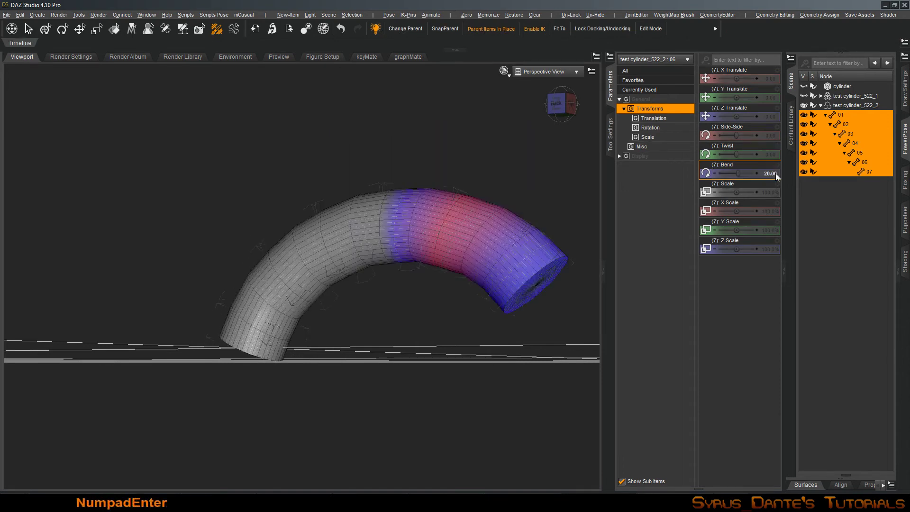
# Step: Try a Bend of 25 degrees on all seven bones and undo it
pyautogui.click(776, 173)
pyautogui.write('25')
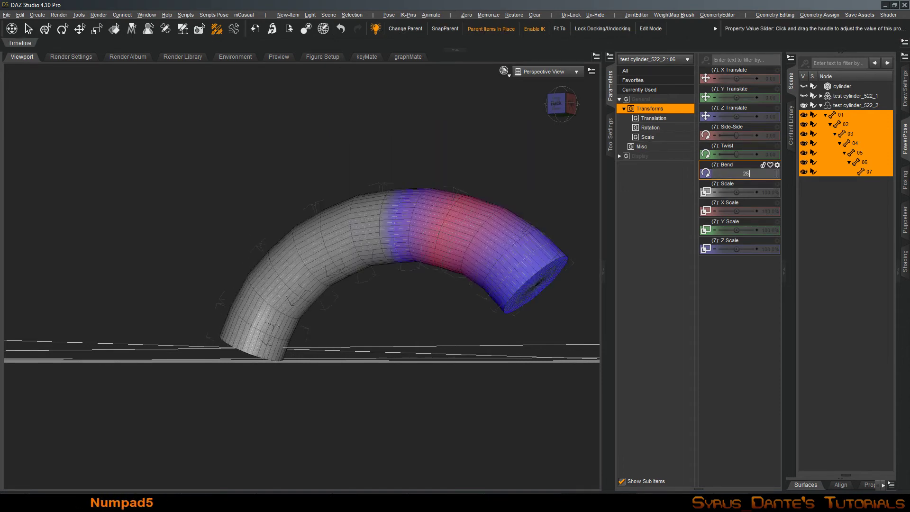
pyautogui.press('KP_Enter')
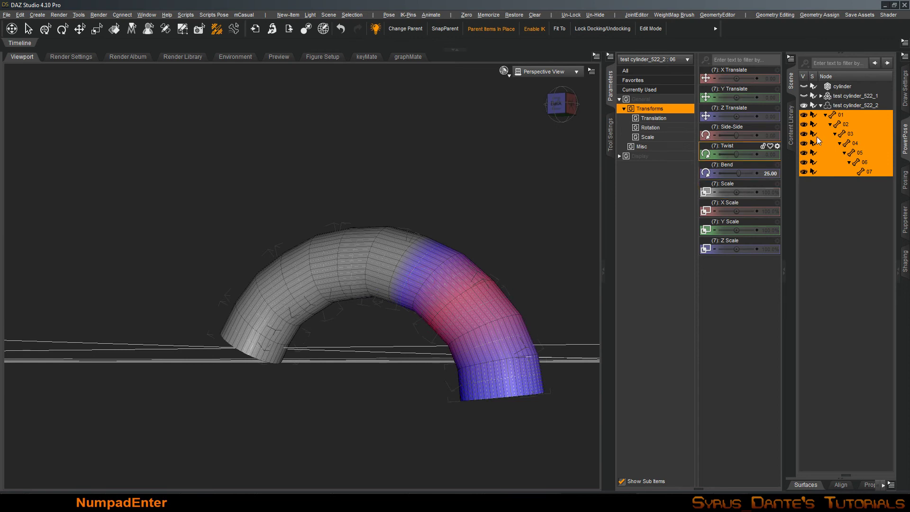
pyautogui.hotkey('ctrl', 'z')
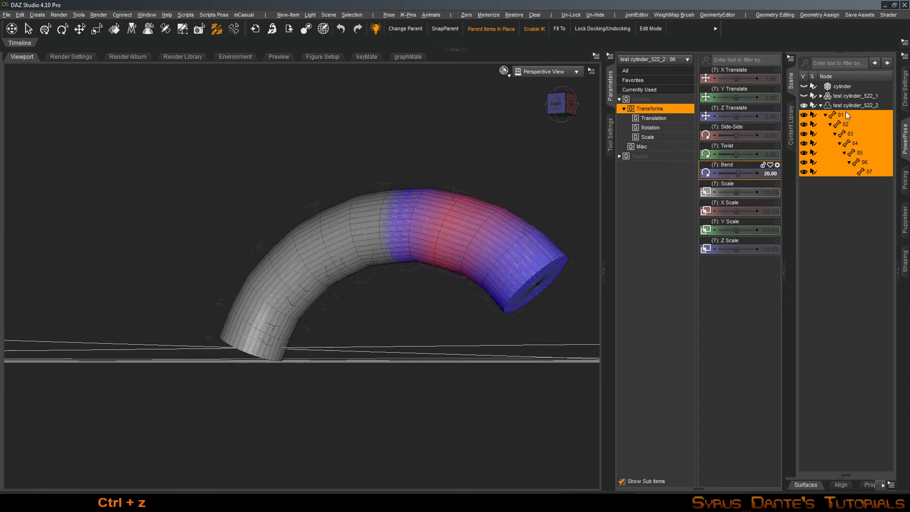
# Step: Set the Bend of bone 01 alone to 0
pyautogui.keyDown('ctrl'); pyautogui.click(847, 115); pyautogui.keyUp('ctrl')
pyautogui.click(768, 174)
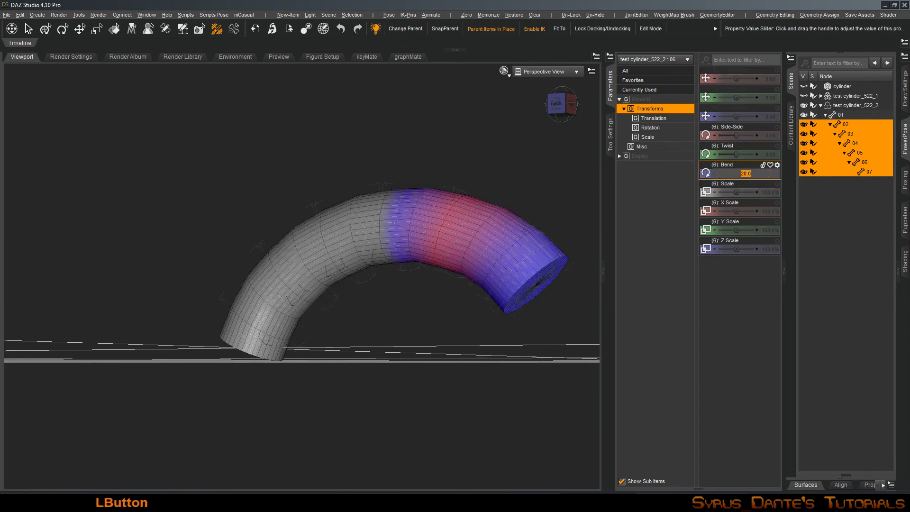
pyautogui.click(852, 116)
pyautogui.click(767, 174)
pyautogui.write('0')
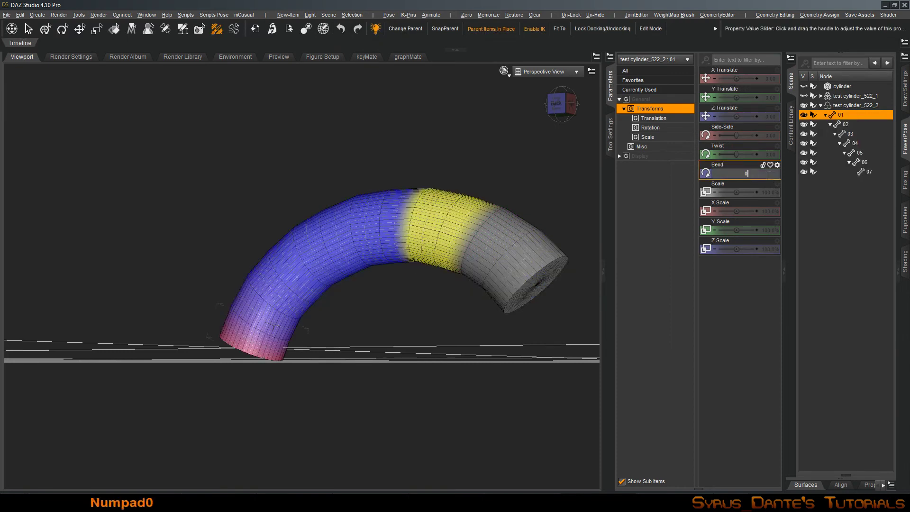
pyautogui.press('Return')
# Step: Select bones 02 to 07 and set their Bend to 25 degrees
pyautogui.click(844, 124)
pyautogui.keyDown('shift'); pyautogui.click(872, 163); pyautogui.keyUp('shift')
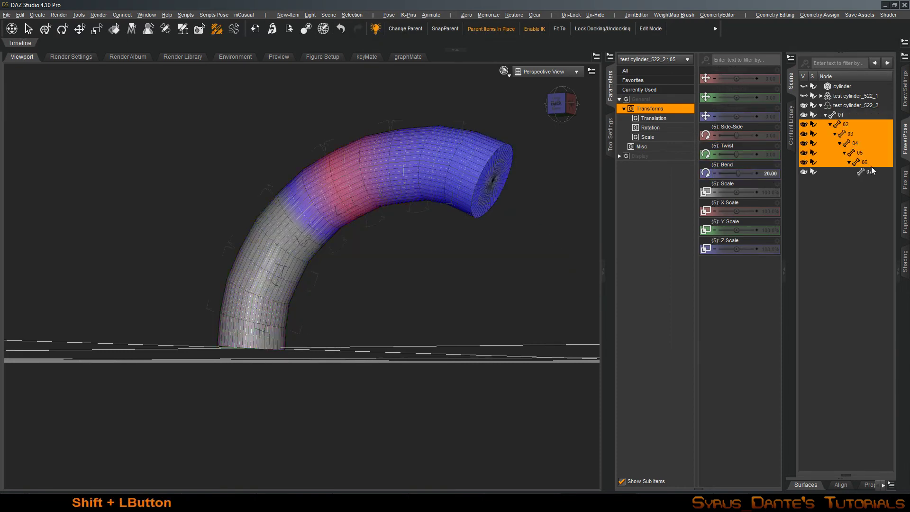
pyautogui.keyDown('shift'); pyautogui.click(869, 171); pyautogui.keyUp('shift')
pyautogui.click(768, 174)
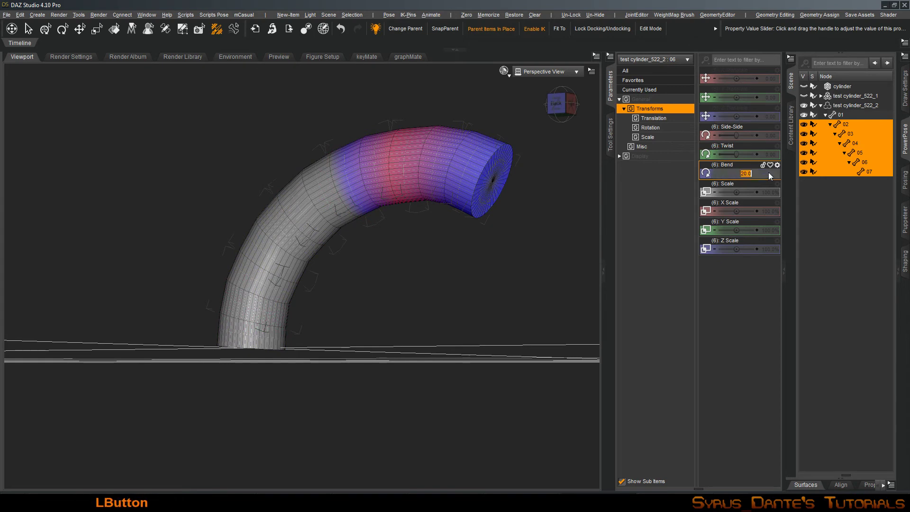
pyautogui.write('25')
pyautogui.press('Return')
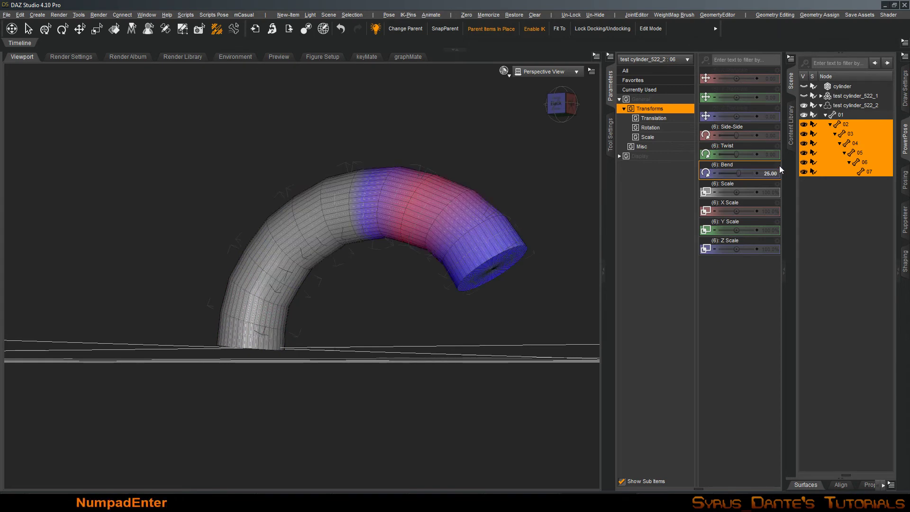
# Step: Set the Bend of bones 02 to 07 to 35 and finally to 30 degrees to compare the arch
pyautogui.click(768, 173)
pyautogui.write('3')
pyautogui.press('Return')
pyautogui.click(768, 172)
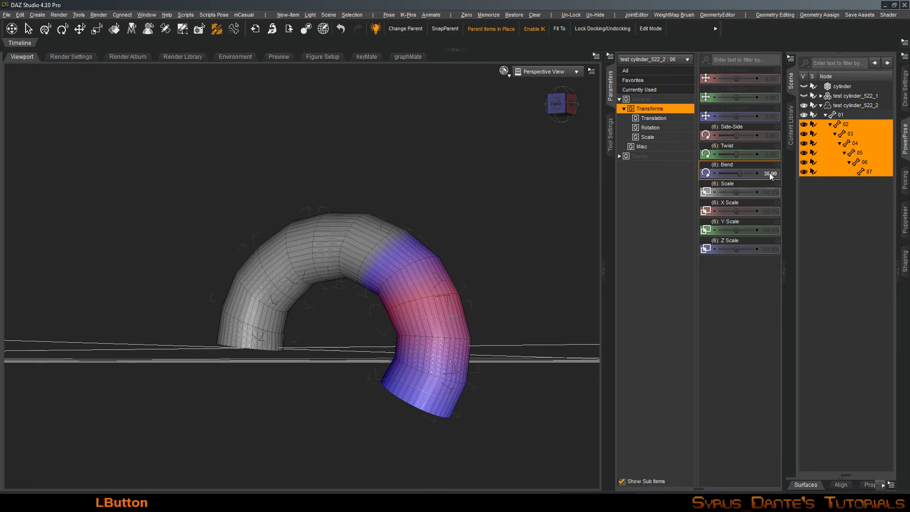
pyautogui.write('30')
pyautogui.press('Return')
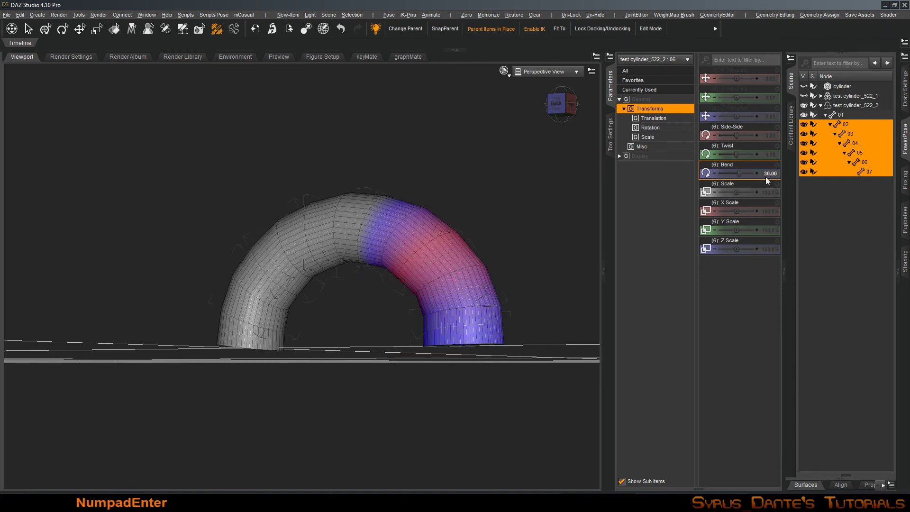
pyautogui.keyDown('alt'); pyautogui.moveTo(317, 286); pyautogui.dragTo(355, 308); pyautogui.keyUp('alt')
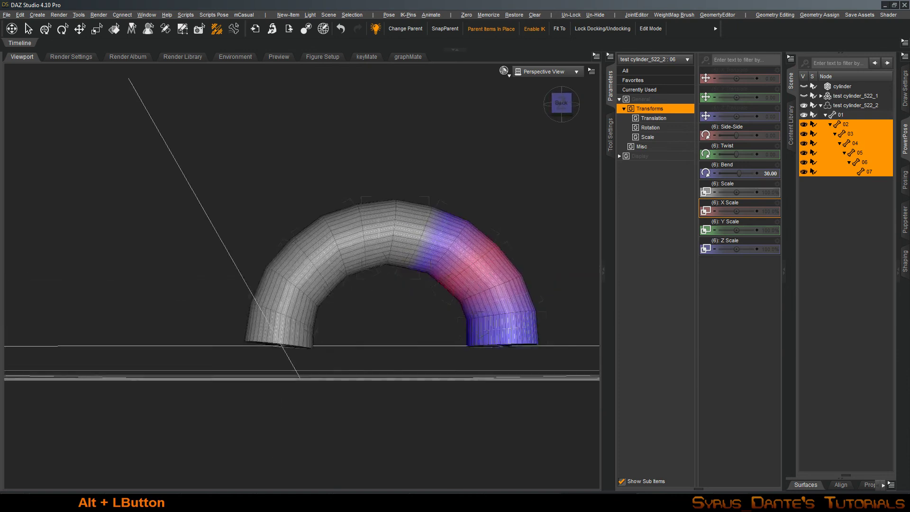
# Step: Select bone 01 and use the Geometry Editor to pick faces on the cylinder's end cap at that bone
pyautogui.click(836, 115)
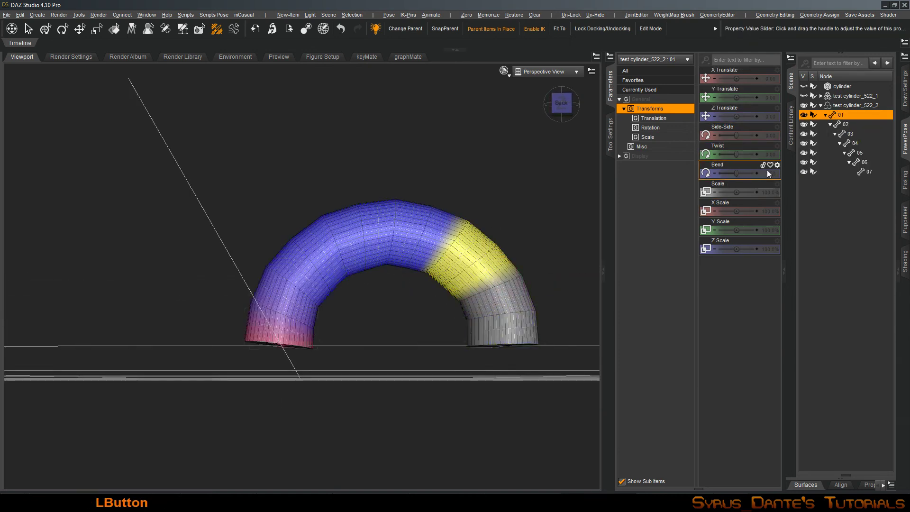
pyautogui.keyDown('alt'); pyautogui.moveTo(521, 189); pyautogui.dragTo(493, 140); pyautogui.keyUp('alt')
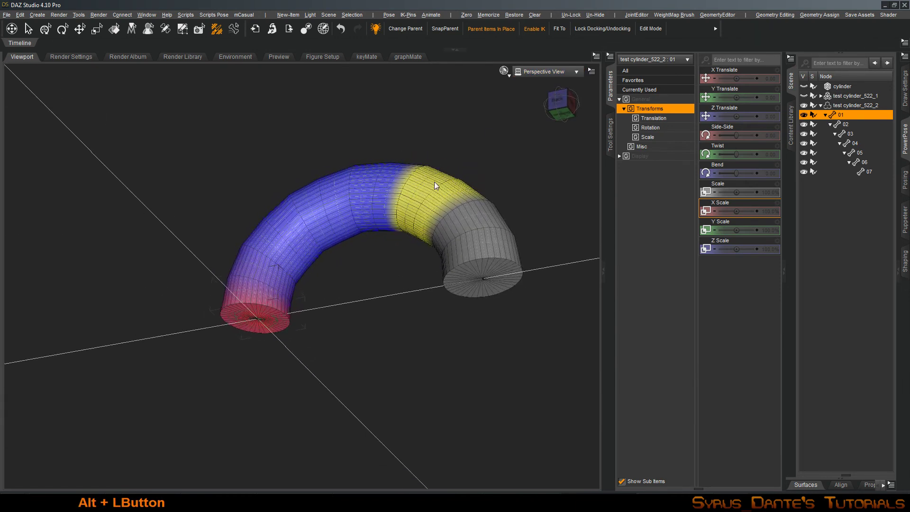
pyautogui.click(716, 15)
pyautogui.click(730, 26)
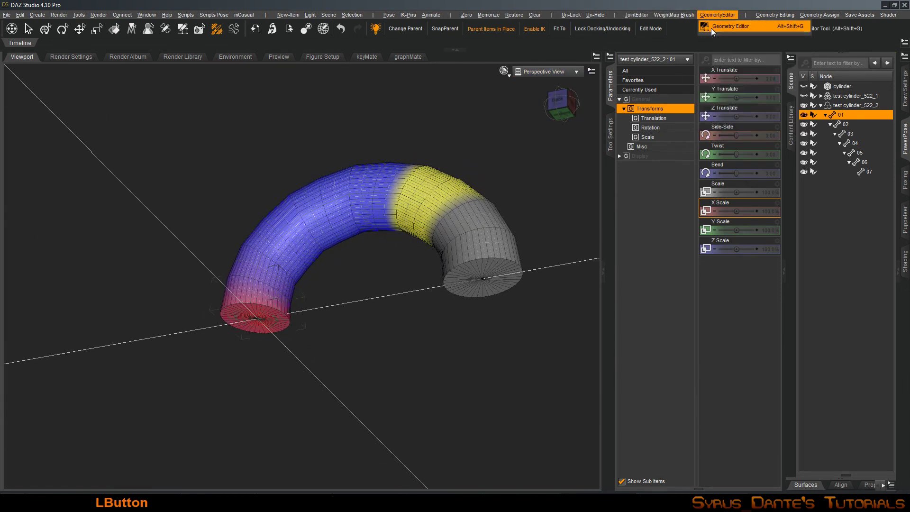
pyautogui.keyDown('ctrl'); pyautogui.click(265, 317); pyautogui.keyUp('ctrl')
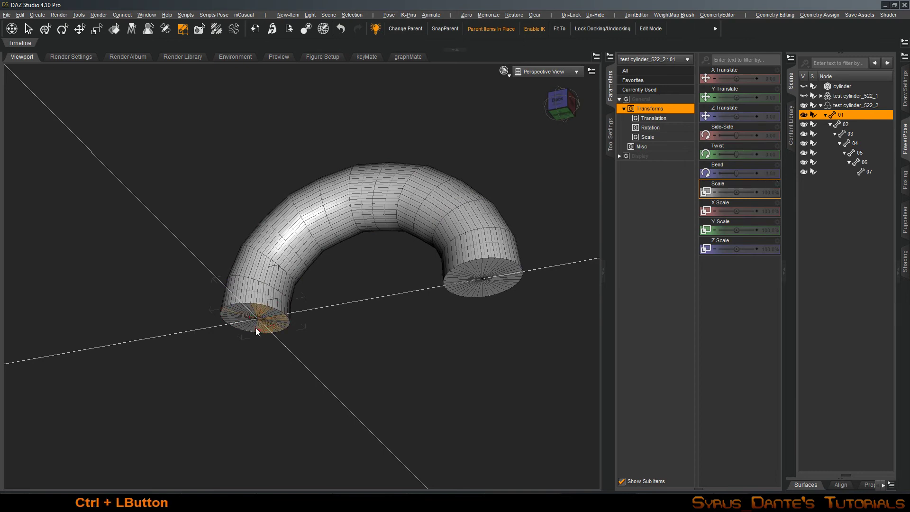
# Step: Add face group 01 to the face selection and shrink the selection to the end cap
pyautogui.click(611, 134)
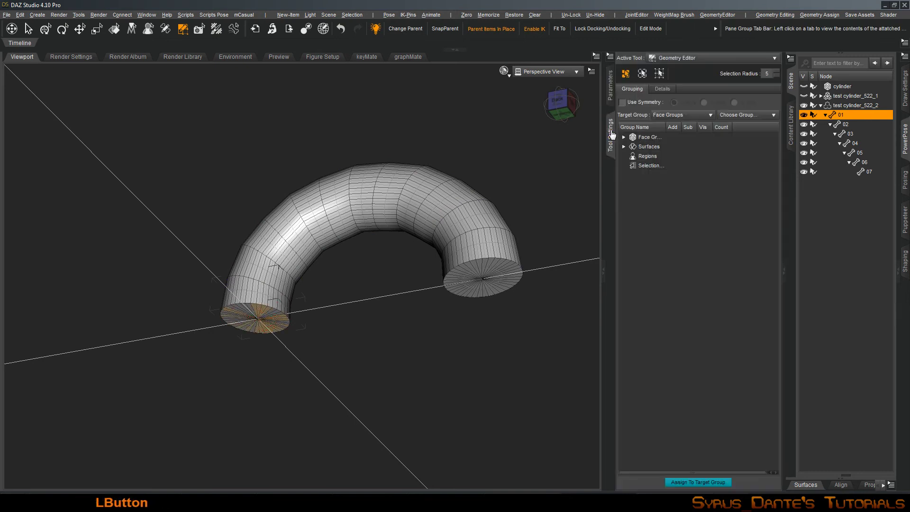
pyautogui.click(624, 138)
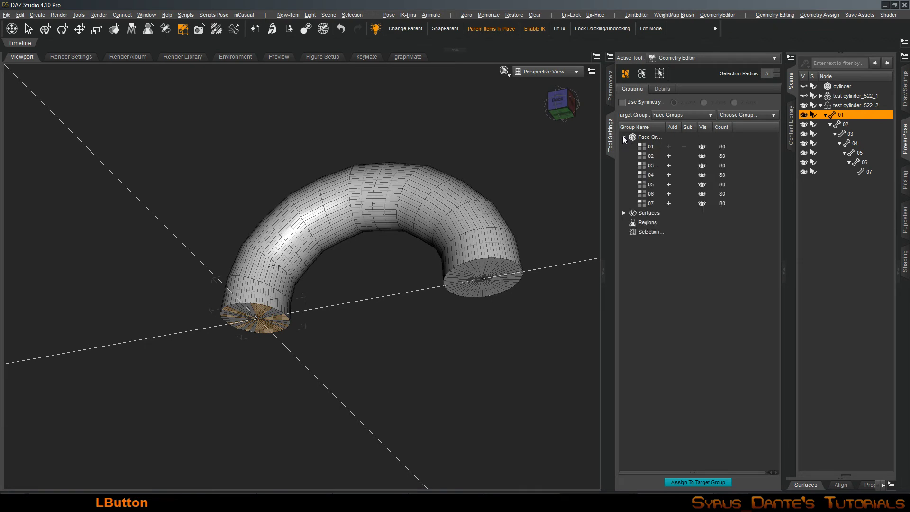
pyautogui.click(668, 148)
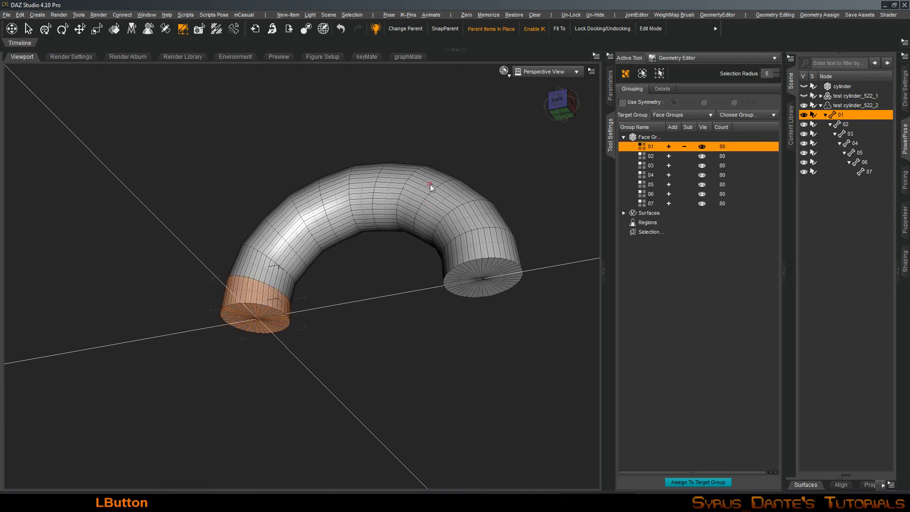
pyautogui.press('ctrl+KP_Subtract')
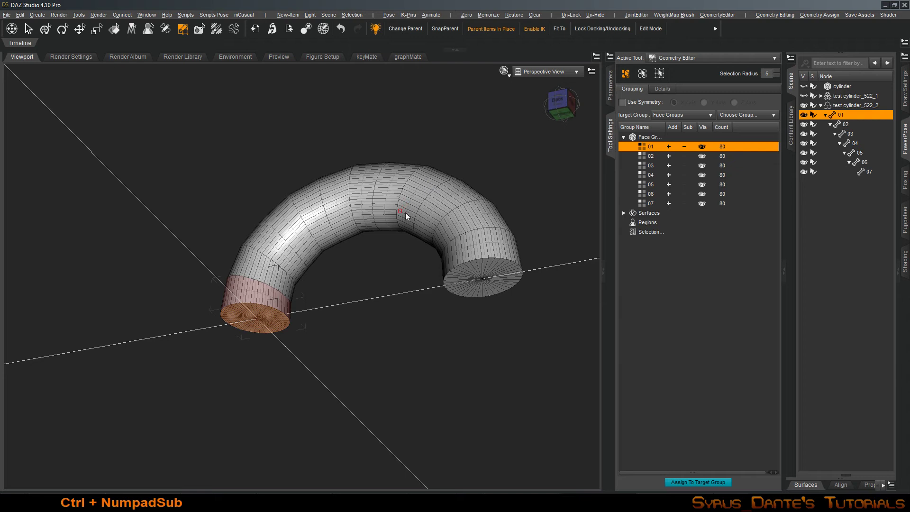
# Step: With the Node Weight Map Brush, fill bone 01's weight on the selected cap and mirror the entire figure's weights on X, + to -
pyautogui.click(674, 17)
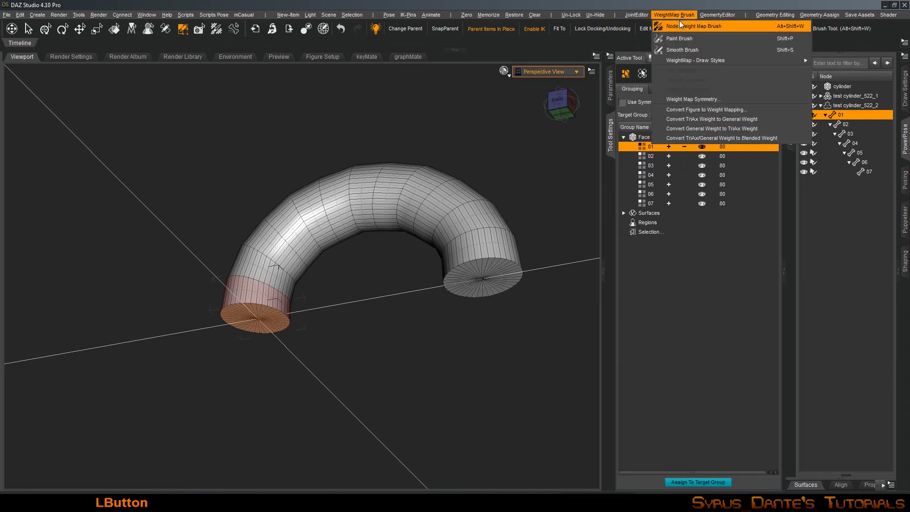
pyautogui.click(679, 22)
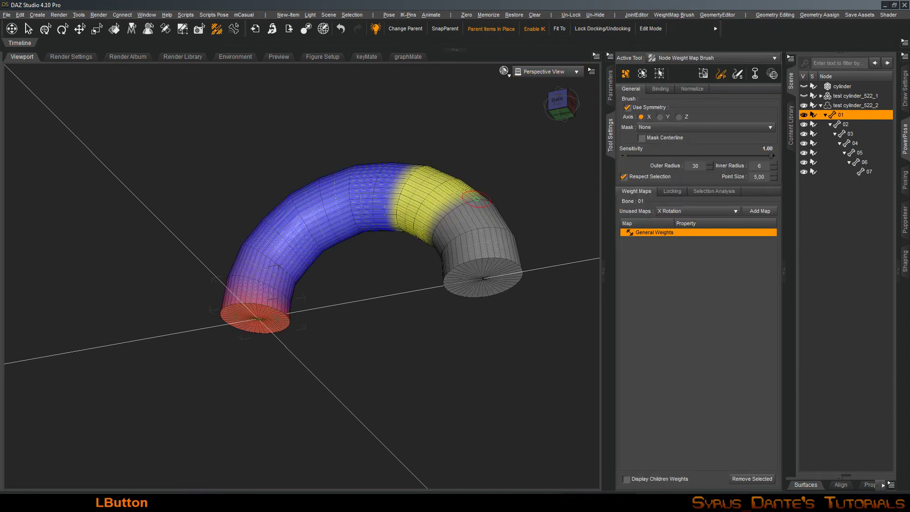
pyautogui.rightClick(312, 252)
pyautogui.moveTo(342, 369)
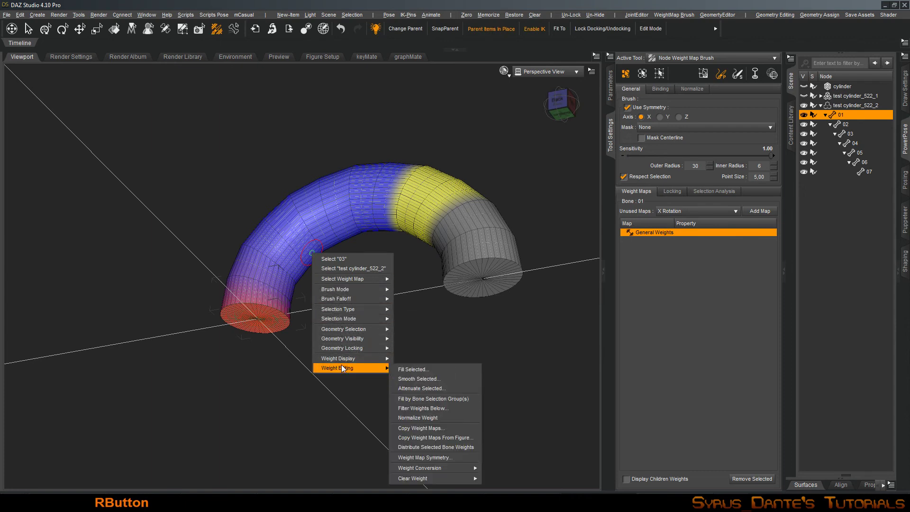
pyautogui.click(415, 368)
pyautogui.click(397, 358)
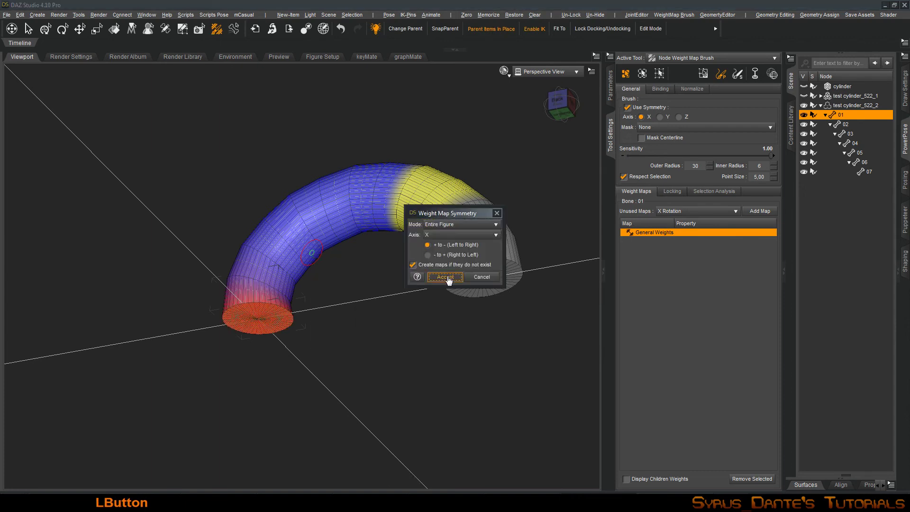
pyautogui.click(446, 277)
# Step: Inspect the bent cylinder from the side and examine the weight map of bone 07 at its other end
pyautogui.moveTo(434, 286)
pyautogui.keyDown('alt'); pyautogui.mouseDown()
pyautogui.moveTo(434, 256)
pyautogui.moveTo(433, 286)
pyautogui.mouseUp(); pyautogui.keyUp('alt')
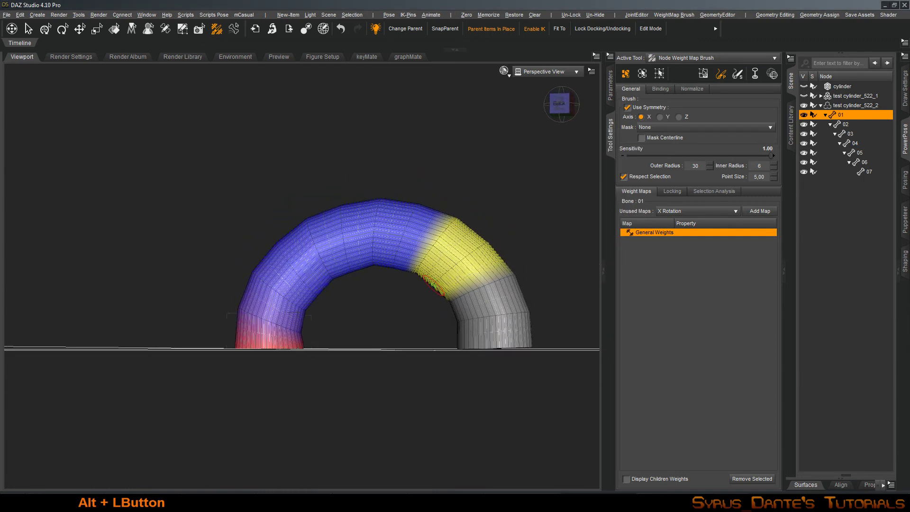
pyautogui.keyDown('alt'); pyautogui.moveTo(550, 249); pyautogui.dragTo(550, 249, button='right'); pyautogui.keyUp('alt')
pyautogui.keyDown('alt'); pyautogui.moveTo(550, 249); pyautogui.dragTo(549, 249); pyautogui.keyUp('alt')
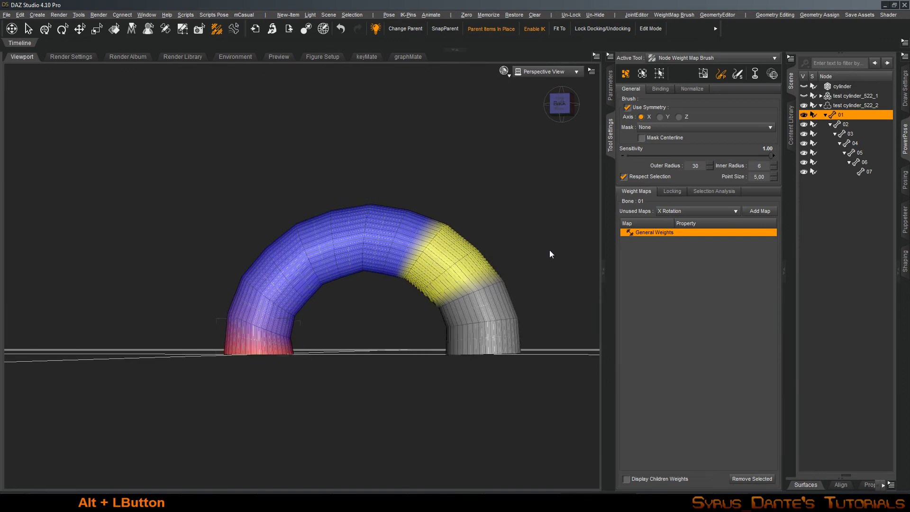
pyautogui.click(867, 173)
pyautogui.keyDown('alt'); pyautogui.moveTo(511, 244); pyautogui.dragTo(506, 247, button='right'); pyautogui.keyUp('alt')
pyautogui.keyDown('alt'); pyautogui.moveTo(506, 247); pyautogui.dragTo(478, 268); pyautogui.keyUp('alt')
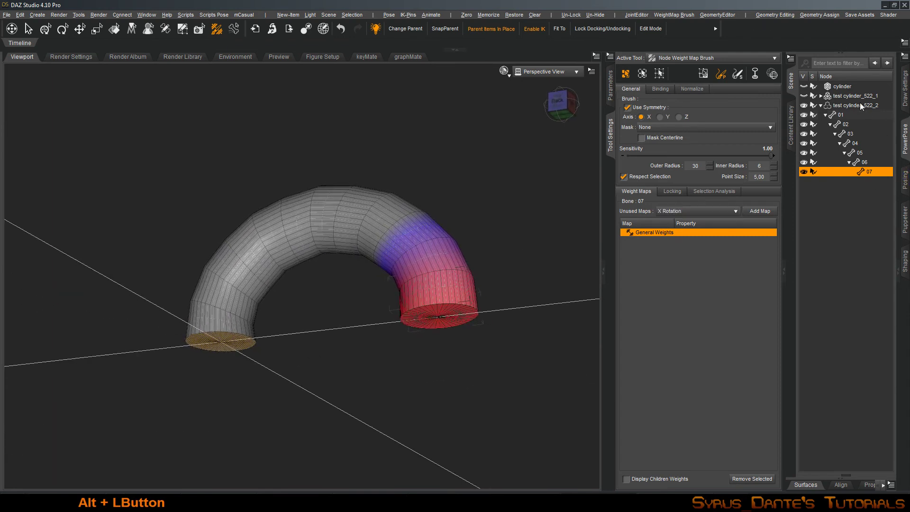
# Step: Grow the face selection from the cap for bone 01, fill it with 100% weight, and apply Weight Map Symmetry again
pyautogui.click(847, 115)
pyautogui.keyDown('alt'); pyautogui.moveTo(371, 271); pyautogui.dragTo(376, 272); pyautogui.keyUp('alt')
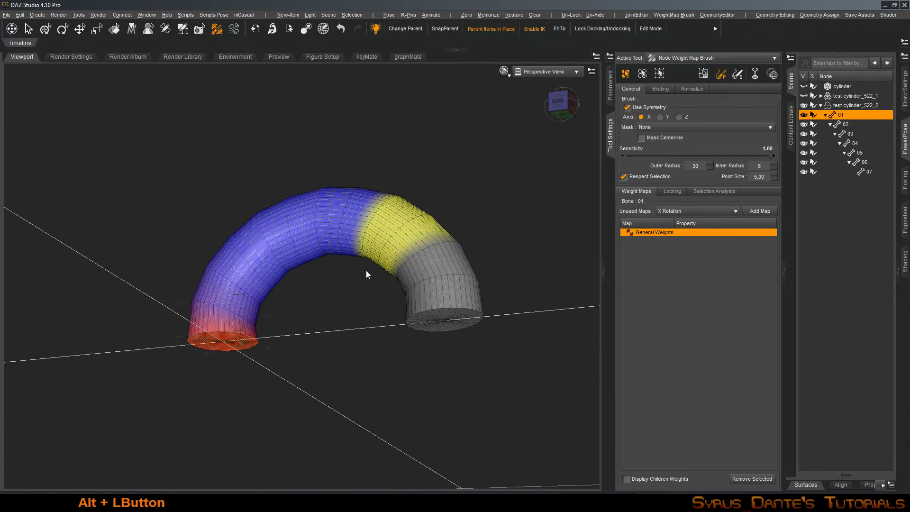
pyautogui.press('ctrl+KP_Add')
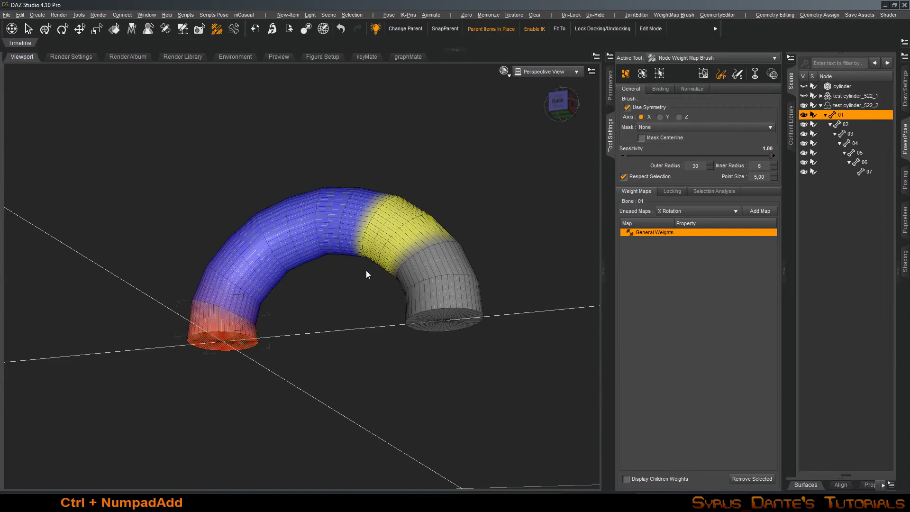
pyautogui.rightClick(366, 274)
pyautogui.moveTo(387, 364)
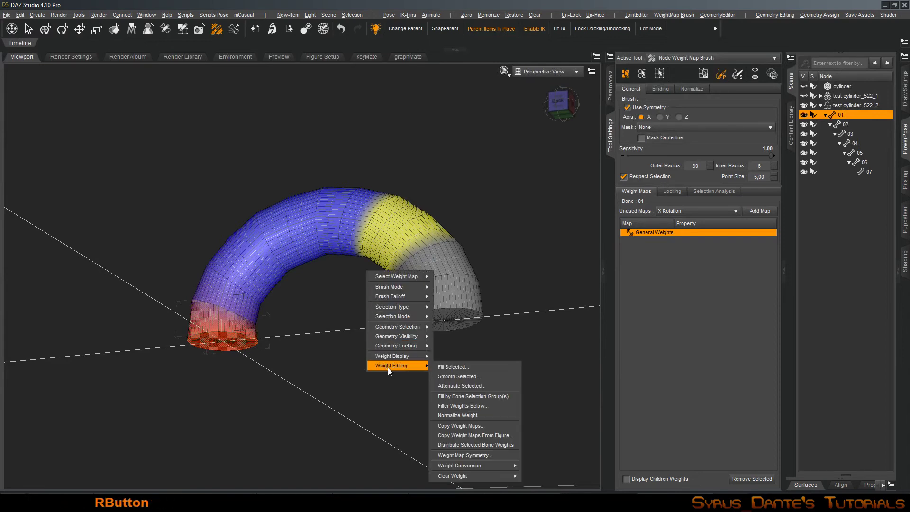
pyautogui.click(476, 368)
pyautogui.press('Return')
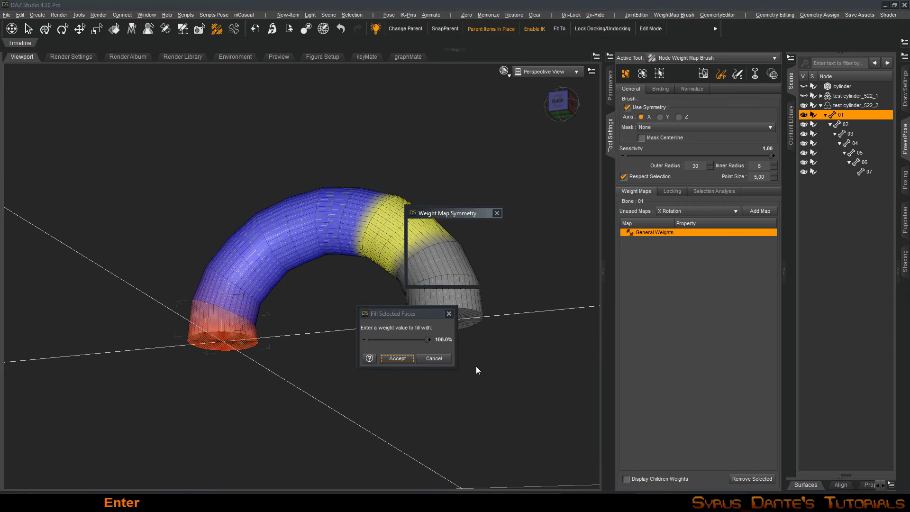
pyautogui.click(439, 302)
pyautogui.keyDown('alt'); pyautogui.moveTo(438, 303); pyautogui.dragTo(419, 274); pyautogui.keyUp('alt')
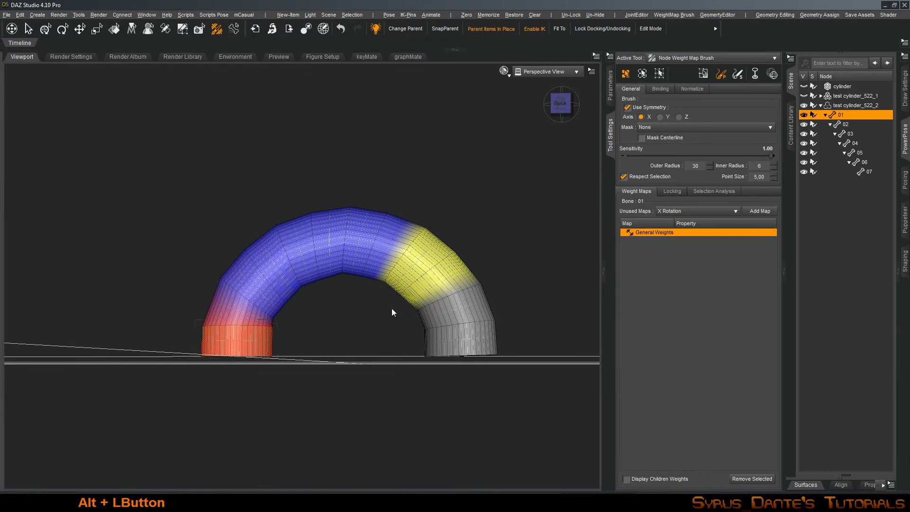
# Step: Grow the face selection up the cylinder and remove face group 01 from it in the Geometry Editor
pyautogui.press('ctrl+KP_Add')
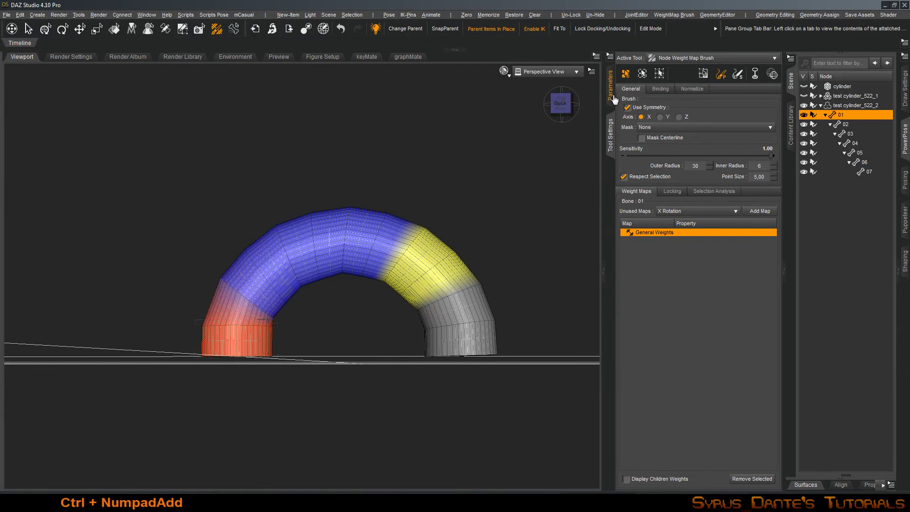
pyautogui.click(687, 58)
pyautogui.click(679, 185)
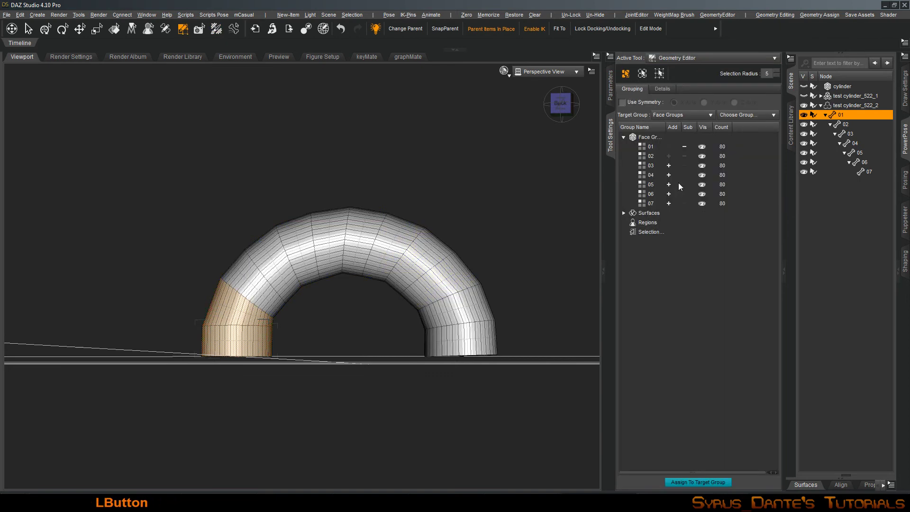
pyautogui.moveTo(669, 127); pyautogui.dragTo(675, 132)
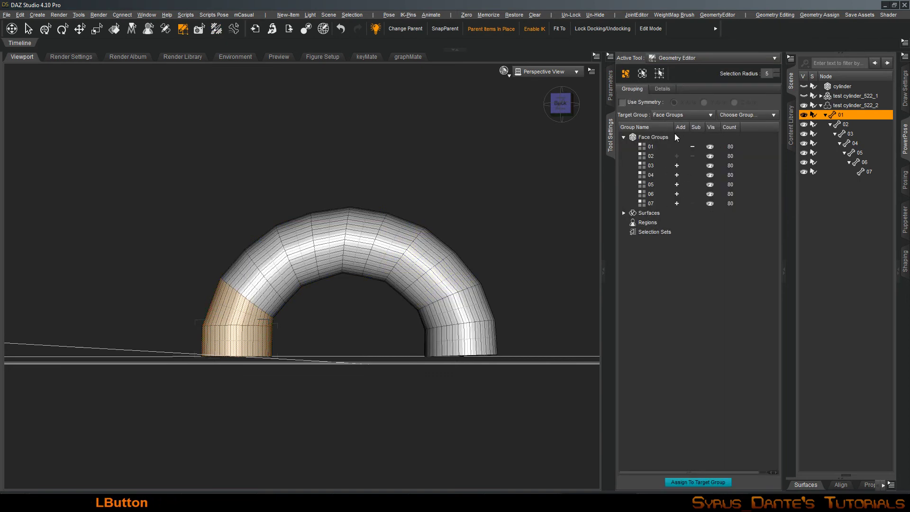
pyautogui.click(691, 147)
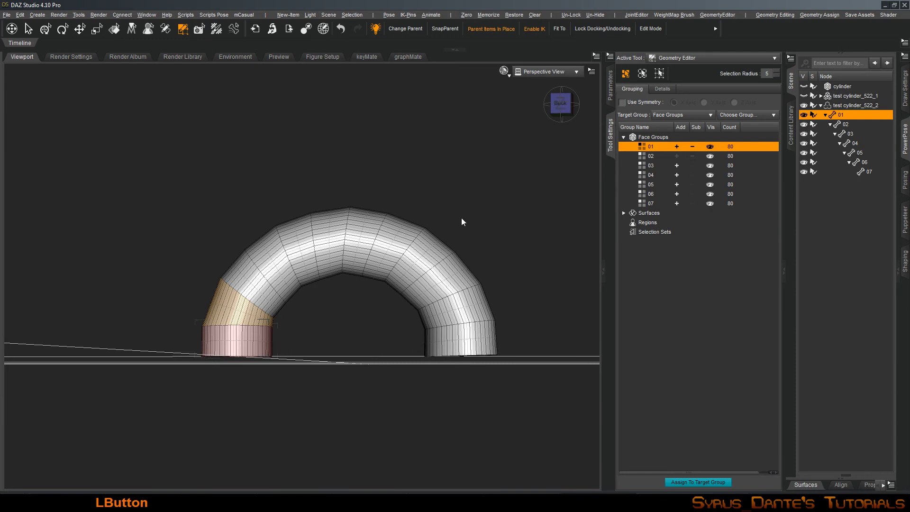
pyautogui.press('ctrl+KP_Add')
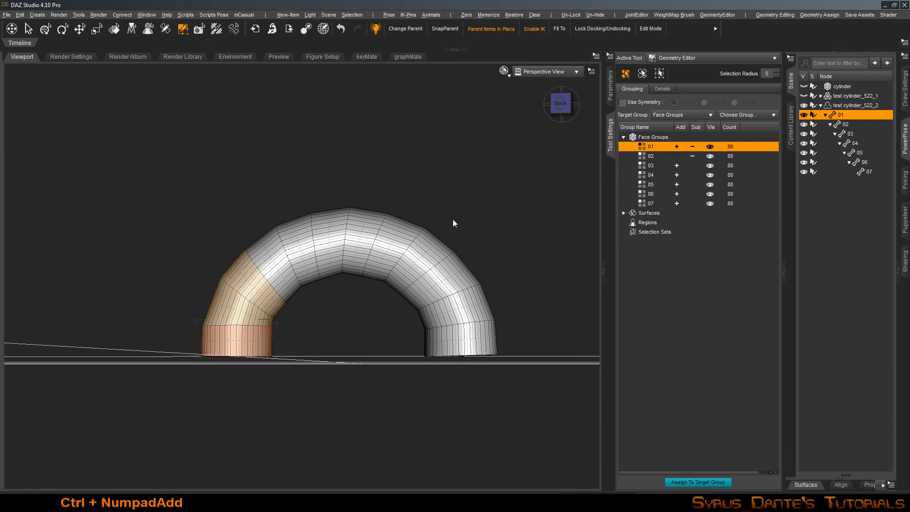
pyautogui.click(692, 147)
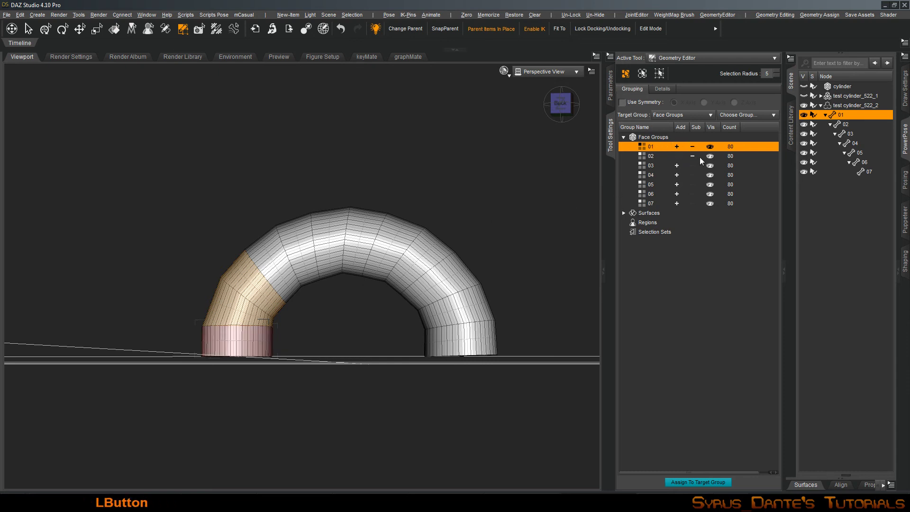
# Step: Switch to the Node Weight Map Brush and display bone 02's weight map on the bent cylinder
pyautogui.click(700, 57)
pyautogui.click(688, 207)
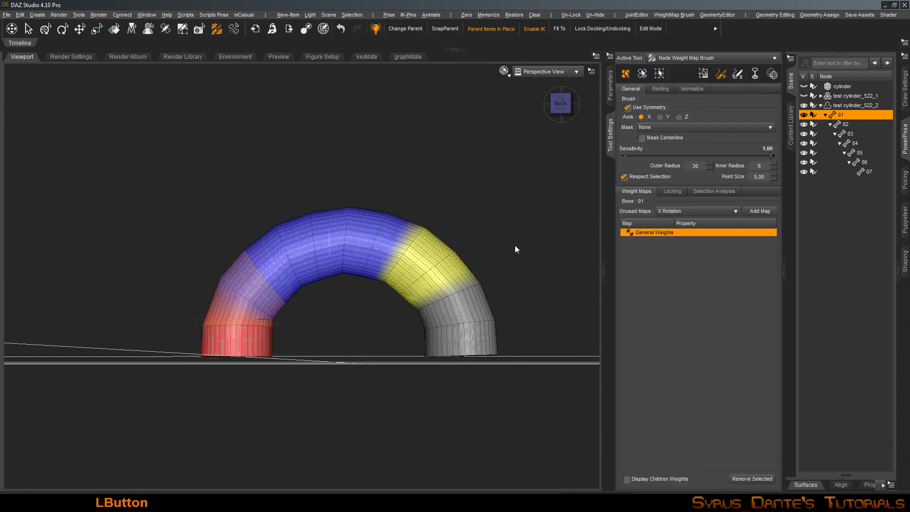
pyautogui.click(848, 125)
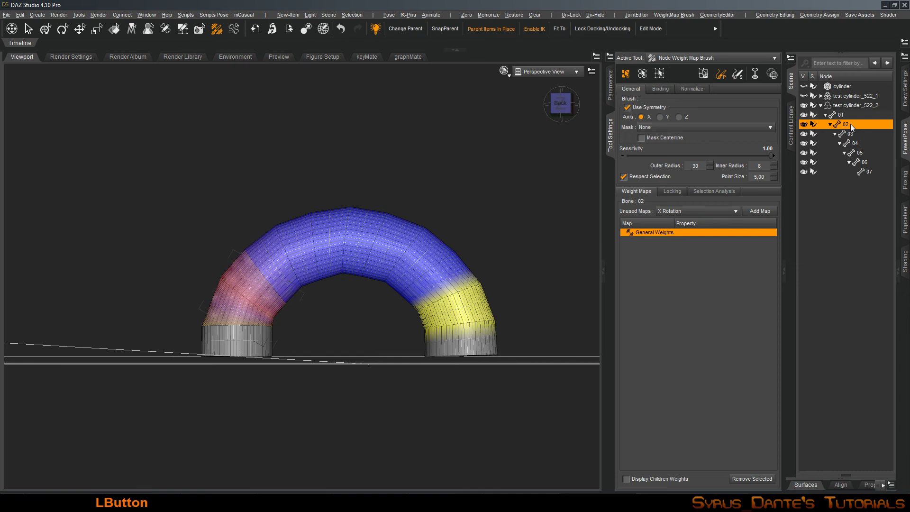
pyautogui.keyDown('alt'); pyautogui.moveTo(396, 272); pyautogui.dragTo(420, 258, button='middle'); pyautogui.keyUp('alt')
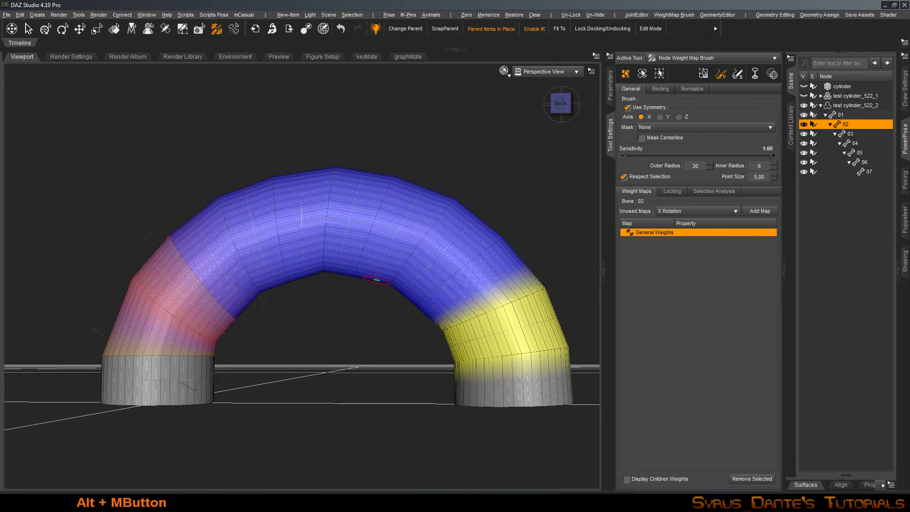
# Step: Try smoothing bone 02's weights on the selected faces at 100% with 1 iteration and Restrict Influence, and undo the change
pyautogui.rightClick(393, 194)
pyautogui.moveTo(416, 291)
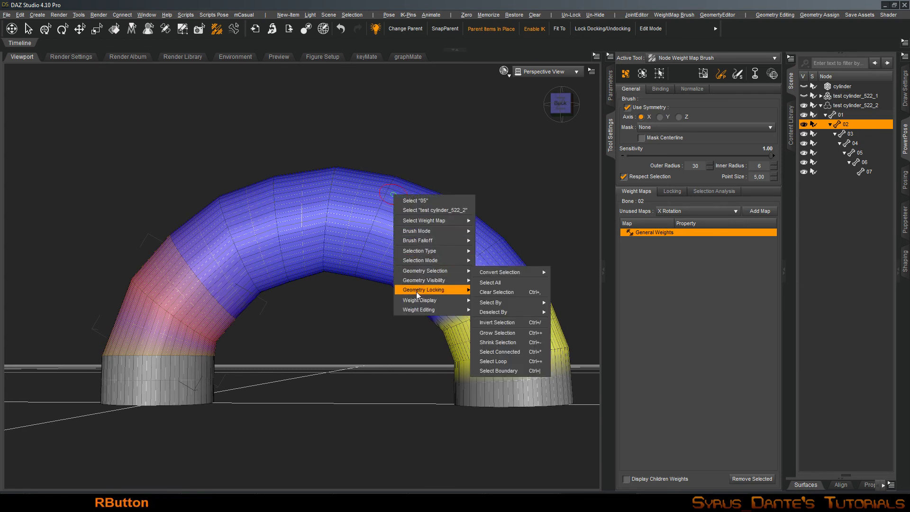
pyautogui.moveTo(411, 307)
pyautogui.click(526, 320)
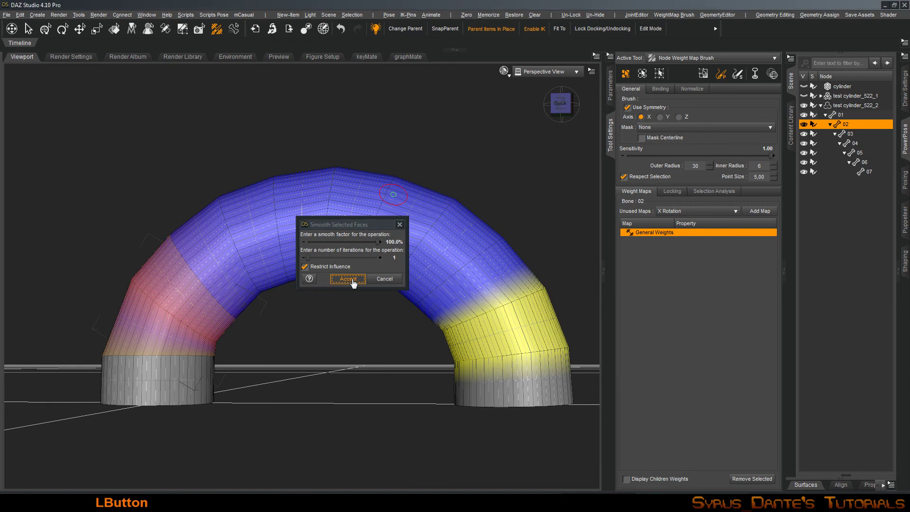
pyautogui.click(352, 279)
pyautogui.click(445, 277)
pyautogui.keyDown('alt'); pyautogui.moveTo(427, 284); pyautogui.dragTo(388, 297); pyautogui.keyUp('alt')
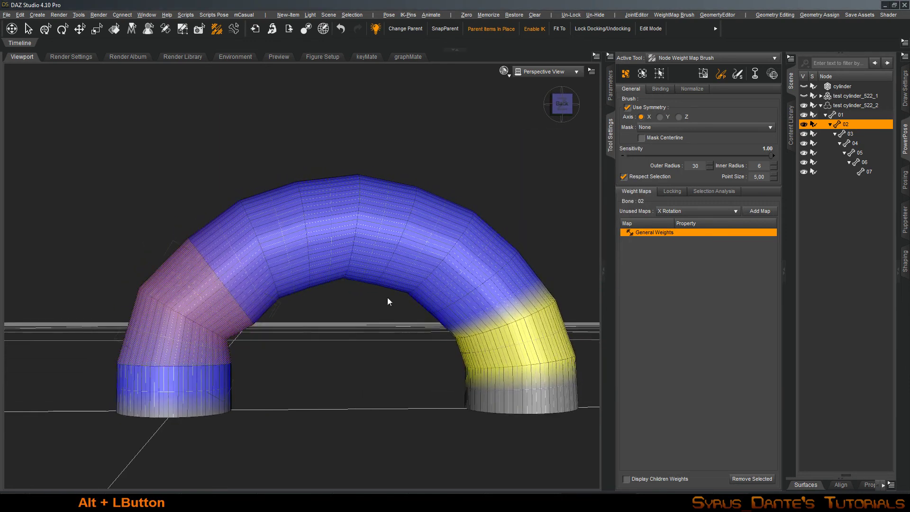
pyautogui.hotkey('ctrl', 'z')
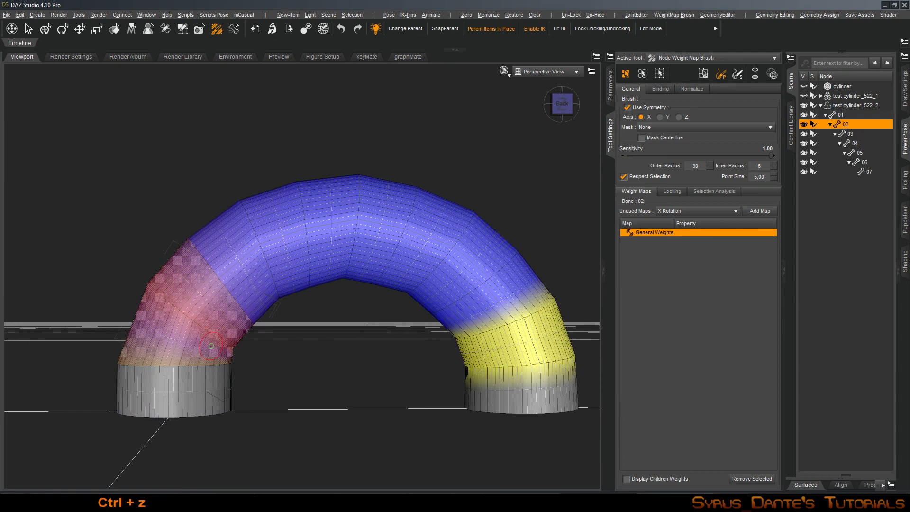
# Step: Try brushing over bone 02's weights near the cylinder's lower end in Smooth mode, outer radius 72 and inner radius 24, and undo the stroke
pyautogui.keyDown('alt'); pyautogui.scroll(10, 190, 372); pyautogui.keyUp('alt')
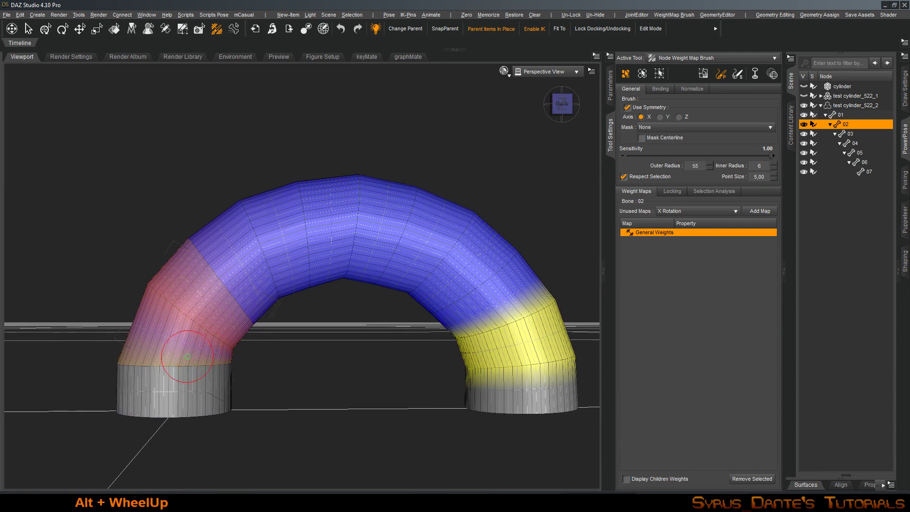
pyautogui.moveTo(673, 157); pyautogui.dragTo(653, 156)
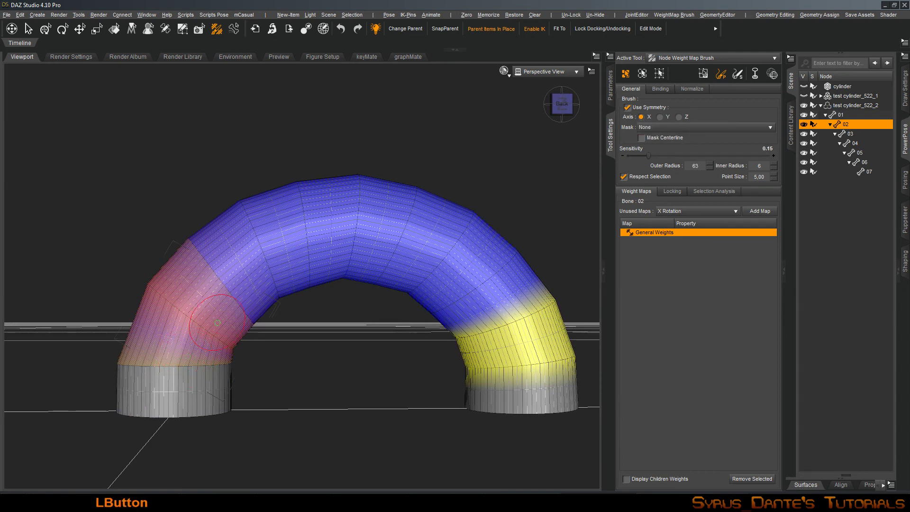
pyautogui.click(735, 82)
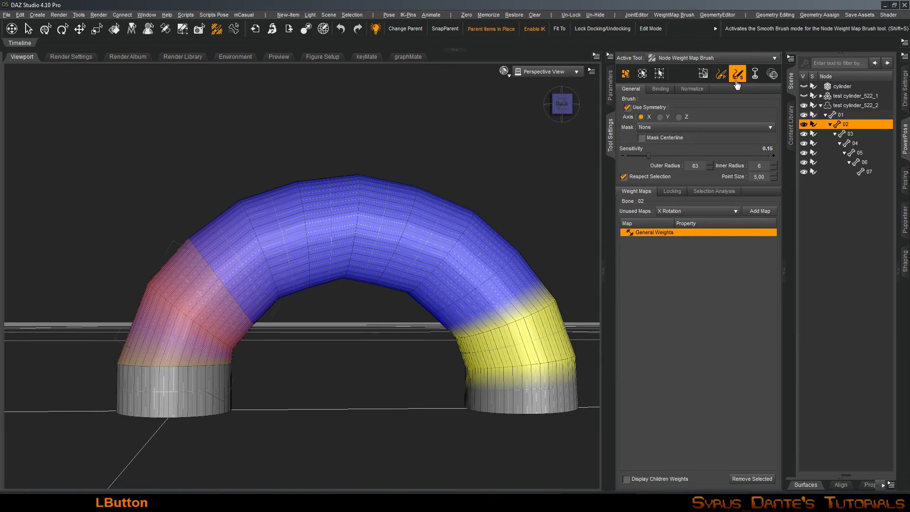
pyautogui.keyDown('alt'); pyautogui.scroll(2, 380, 247); pyautogui.keyUp('alt')
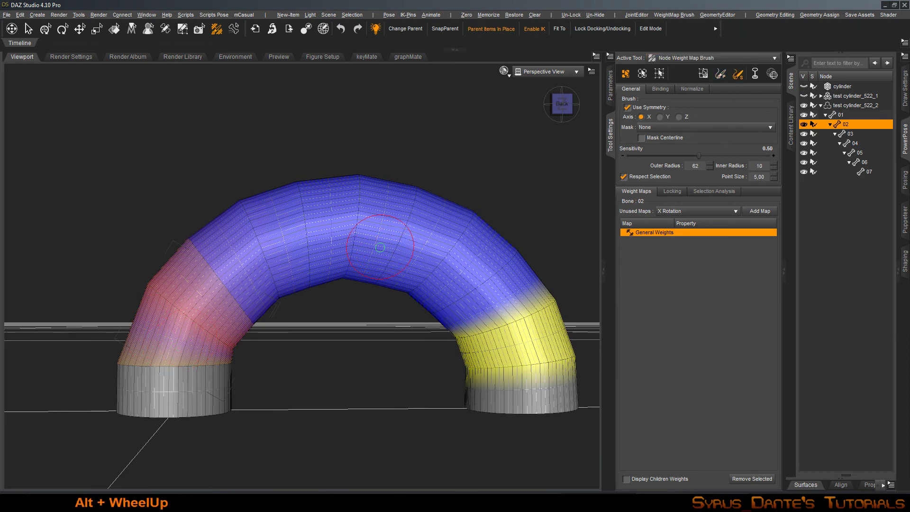
pyautogui.keyDown('shift'); pyautogui.scroll(3, 380, 247); pyautogui.keyUp('shift')
pyautogui.moveTo(185, 379)
pyautogui.mouseDown()
pyautogui.moveTo(206, 355)
pyautogui.moveTo(175, 367)
pyautogui.moveTo(197, 346)
pyautogui.moveTo(222, 359)
pyautogui.moveTo(151, 327)
pyautogui.moveTo(194, 312)
pyautogui.moveTo(204, 299)
pyautogui.mouseUp()
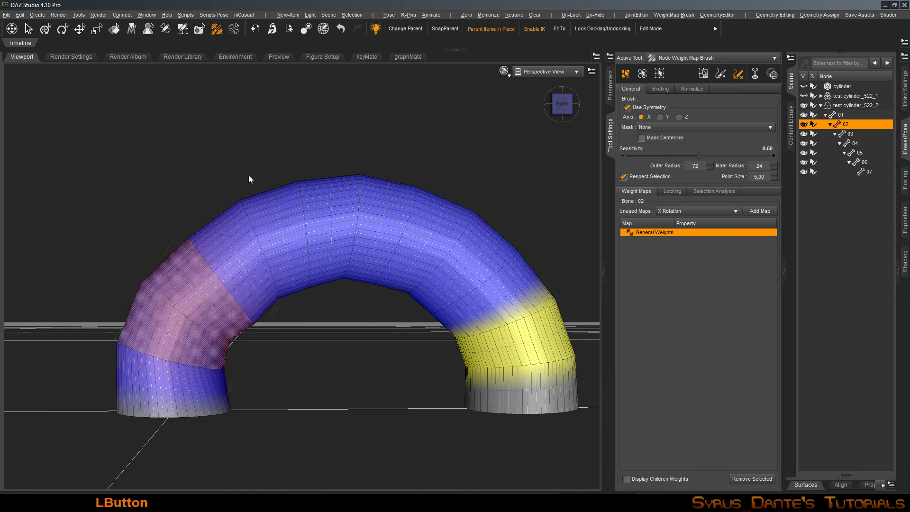
pyautogui.hotkey('ctrl', 'z')
# Step: Clear the face selection and select only face group 01 with the Geometry Editor
pyautogui.keyDown('alt'); pyautogui.moveTo(249, 175); pyautogui.dragTo(245, 169); pyautogui.keyUp('alt')
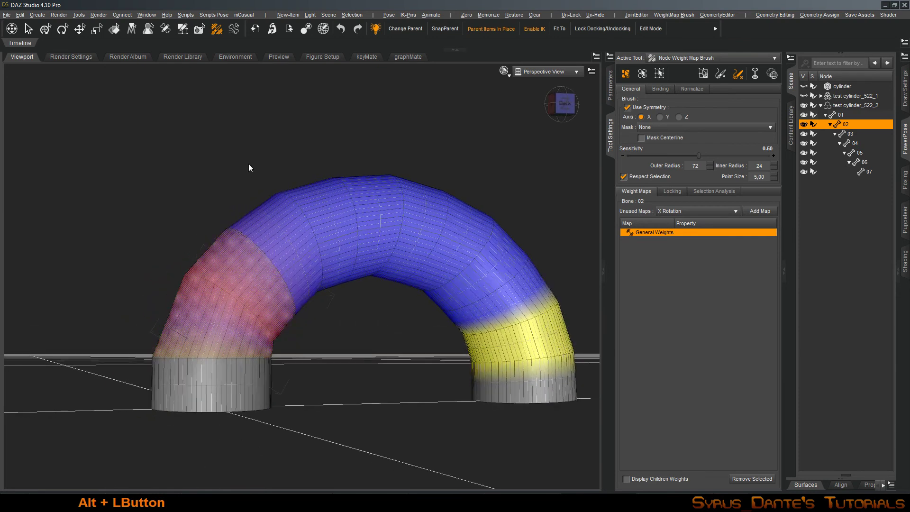
pyautogui.press('ctrl+KP_Decimal')
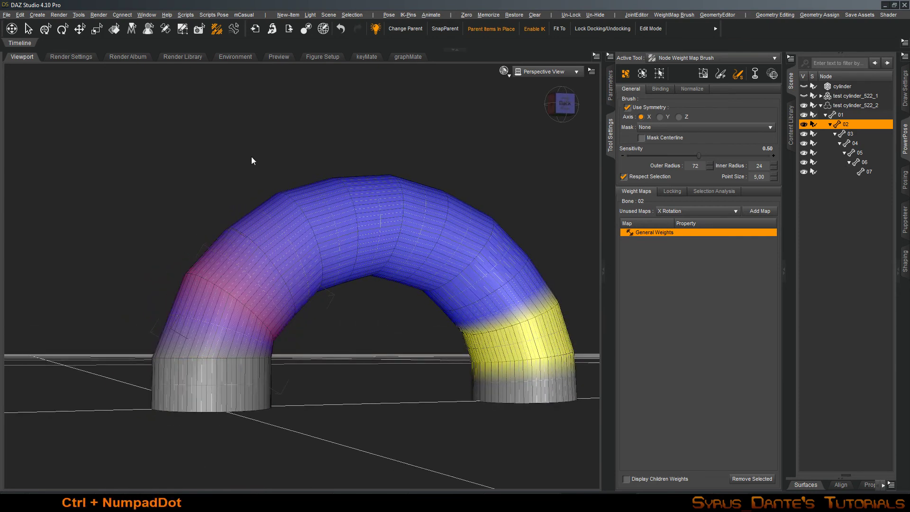
pyautogui.click(748, 58)
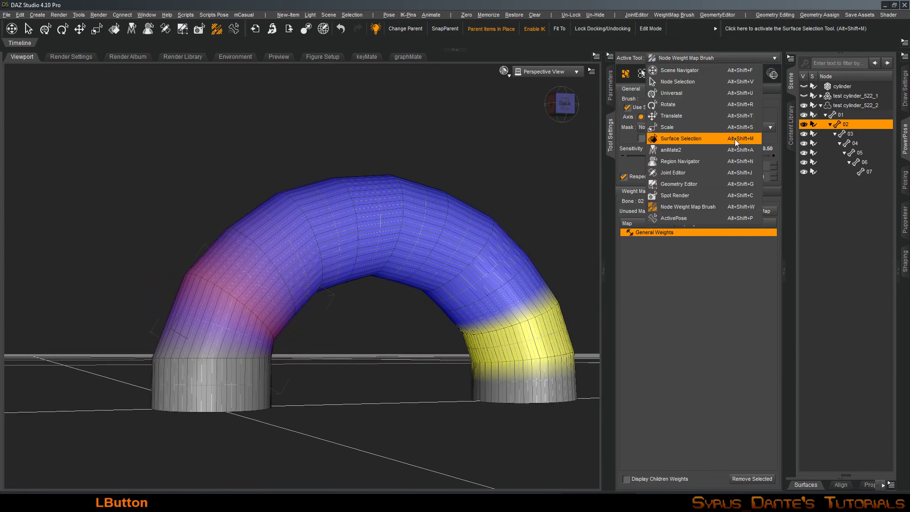
pyautogui.click(720, 190)
pyautogui.click(682, 148)
pyautogui.keyDown('alt'); pyautogui.moveTo(303, 284); pyautogui.dragTo(334, 286); pyautogui.keyUp('alt')
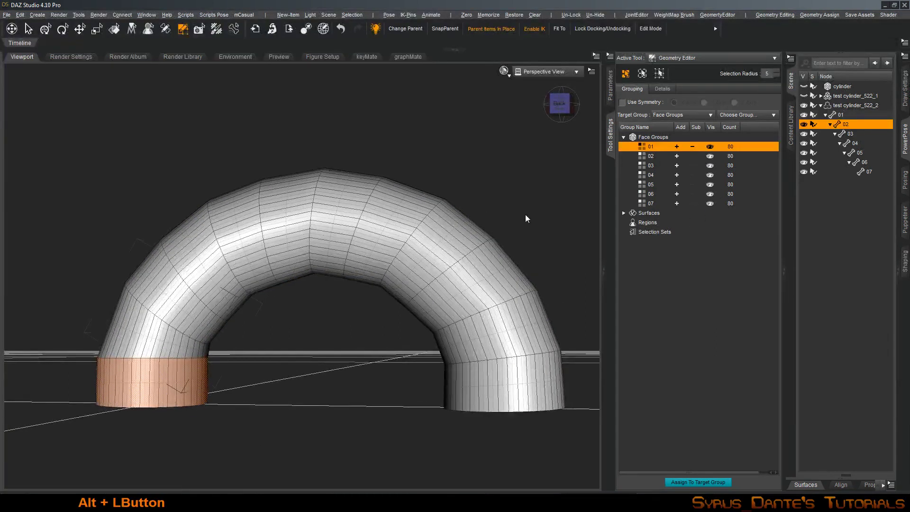
# Step: With the Node Weight Map Brush, smooth bone 01's weights on face group 01 at 100% with 1 iteration, and grow the selection up the cylinder
pyautogui.click(698, 60)
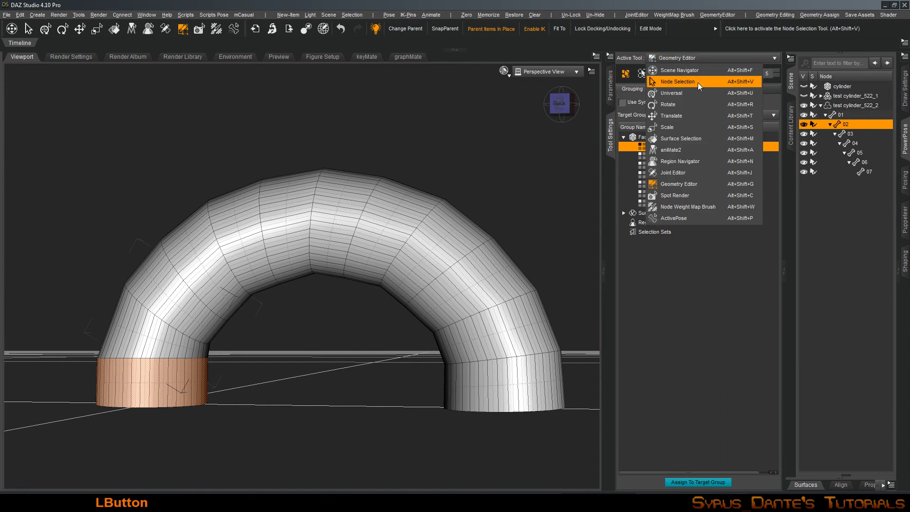
pyautogui.click(687, 206)
pyautogui.rightClick(327, 259)
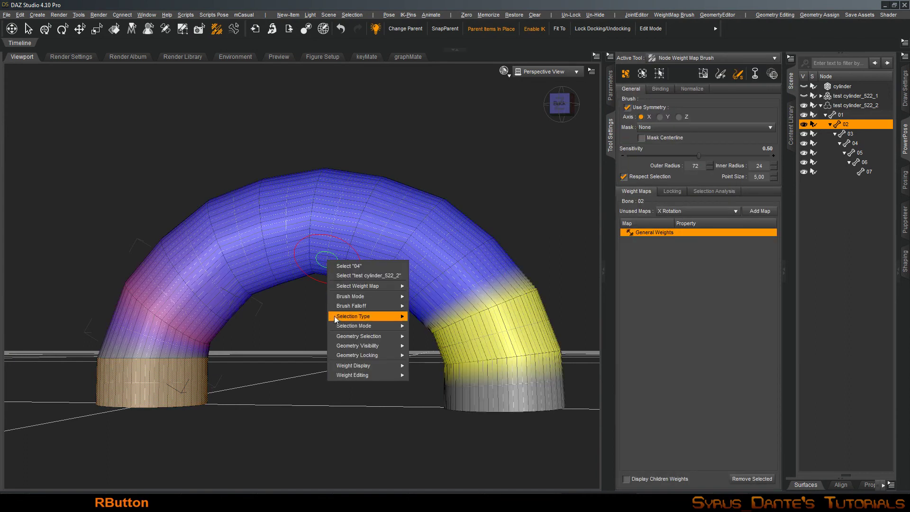
pyautogui.click(865, 129)
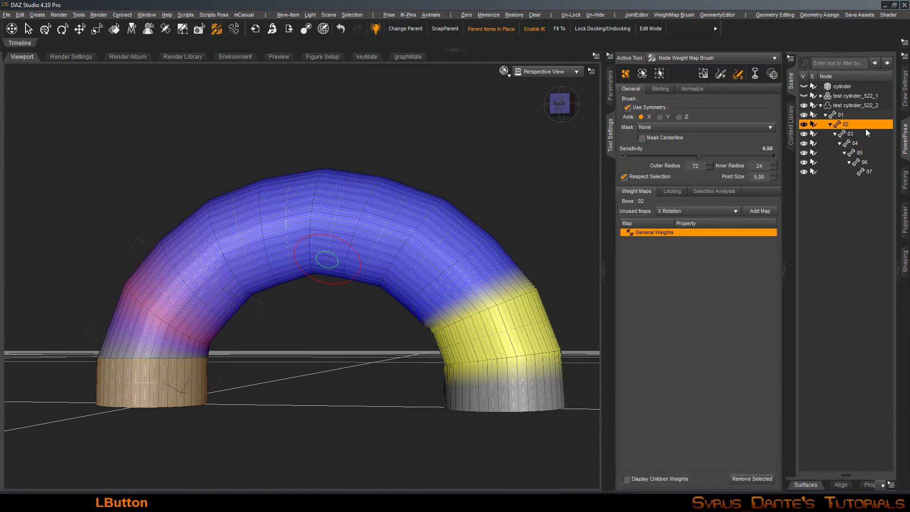
pyautogui.click(856, 118)
pyautogui.rightClick(154, 312)
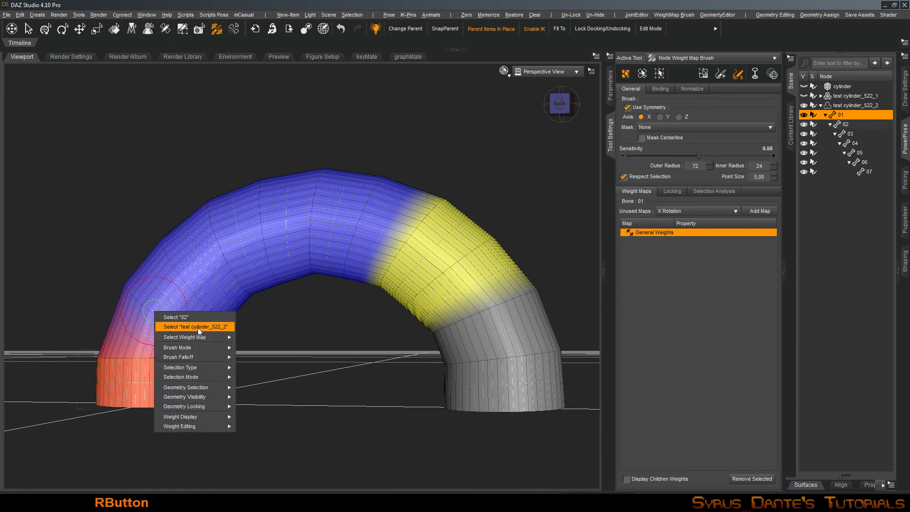
pyautogui.moveTo(193, 424)
pyautogui.click(283, 406)
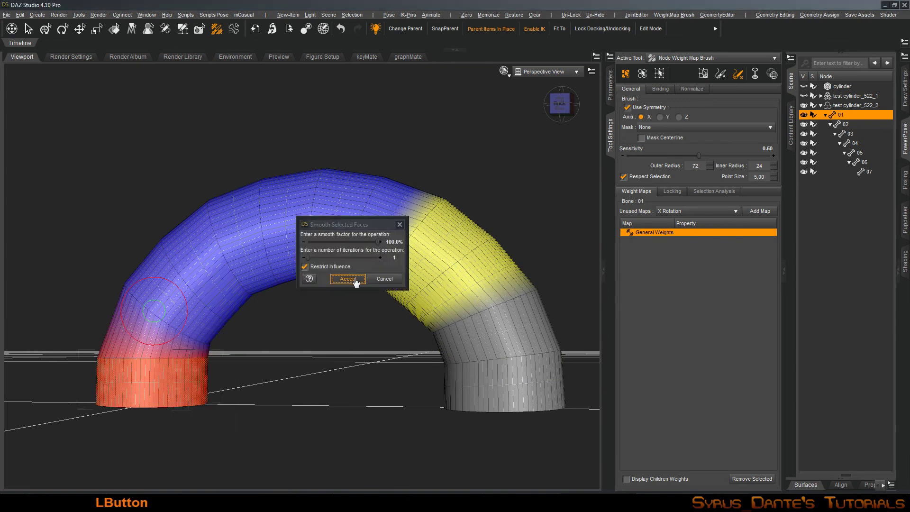
pyautogui.click(354, 279)
pyautogui.keyDown('alt'); pyautogui.moveTo(373, 313); pyautogui.dragTo(373, 313); pyautogui.keyUp('alt')
pyautogui.press('ctrl+KP_Add')
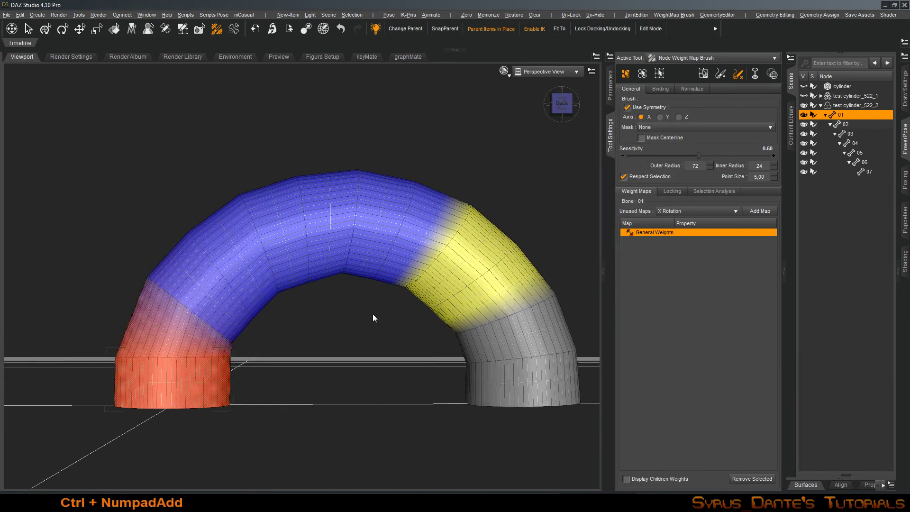
# Step: Try smoothing bone 01's weights on the grown selection and mirroring the entire figure on X, + to -, and undo the change
pyautogui.rightClick(375, 311)
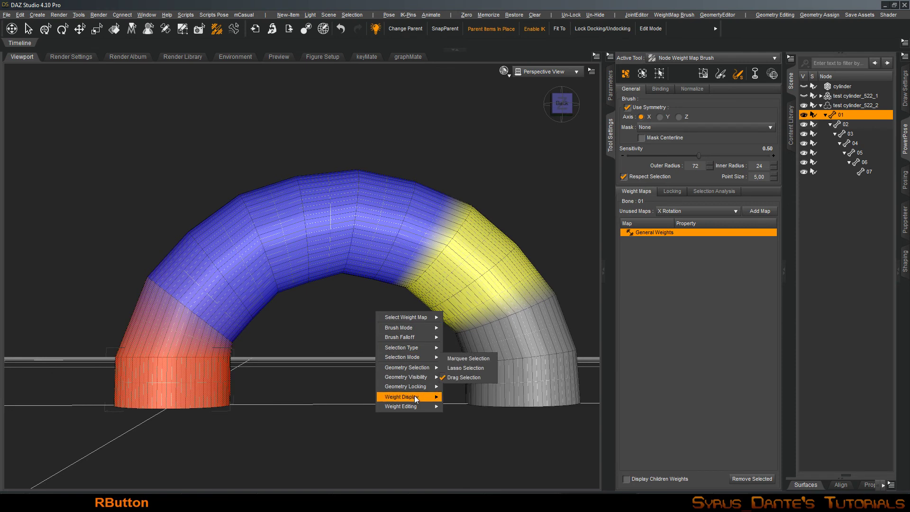
pyautogui.moveTo(413, 406)
pyautogui.moveTo(502, 399); pyautogui.dragTo(502, 405)
pyautogui.click(360, 279)
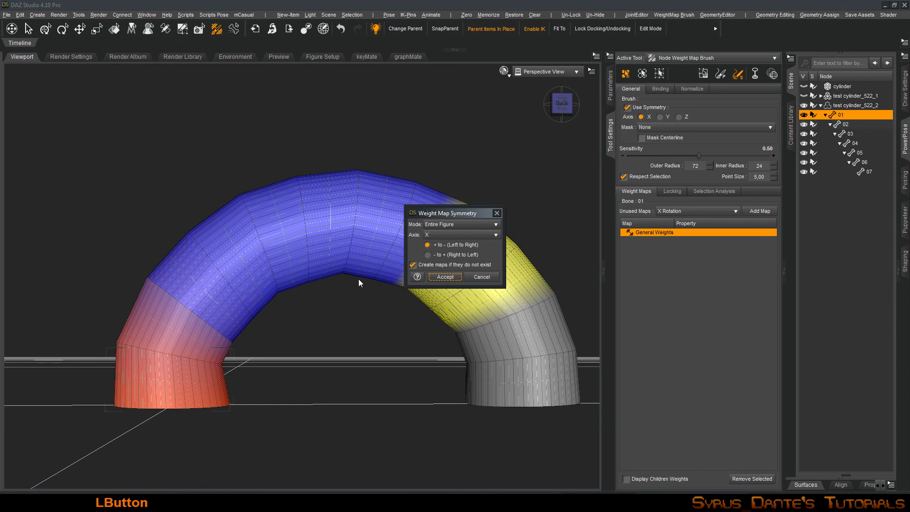
pyautogui.click(441, 279)
pyautogui.keyDown('alt'); pyautogui.moveTo(303, 313); pyautogui.dragTo(303, 291, button='right'); pyautogui.keyUp('alt')
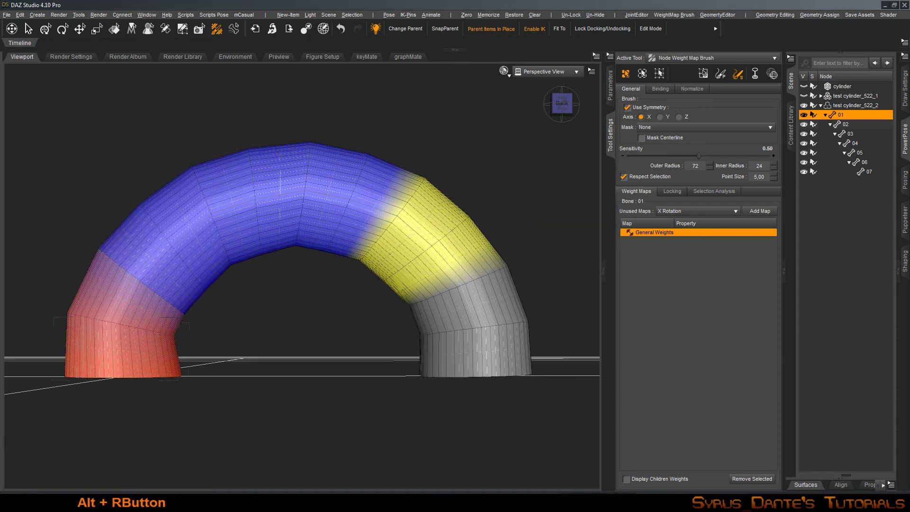
pyautogui.hotkey('ctrl', 'z')
# Step: Smooth bone 01's weights on the selected faces with a 50% smooth factor and 1 iteration, keeping Restrict Influence on
pyautogui.rightClick(303, 292)
pyautogui.moveTo(331, 386)
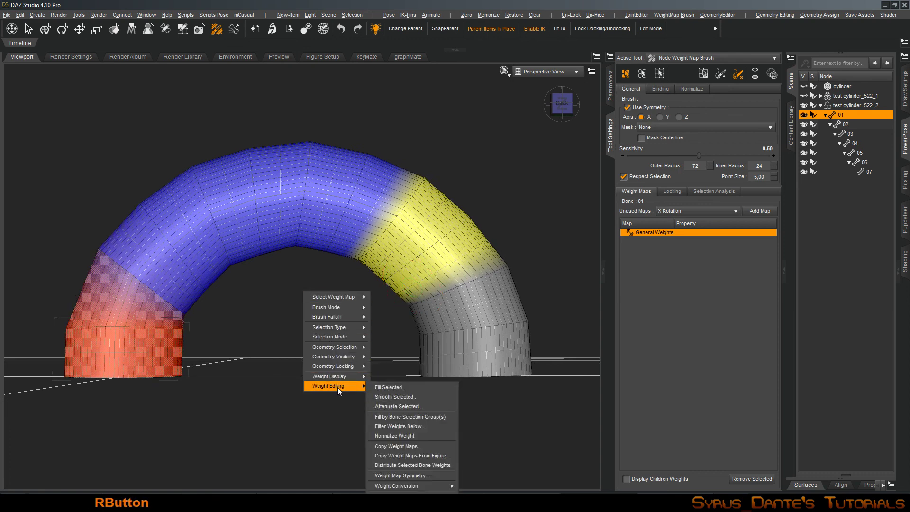
pyautogui.click(384, 397)
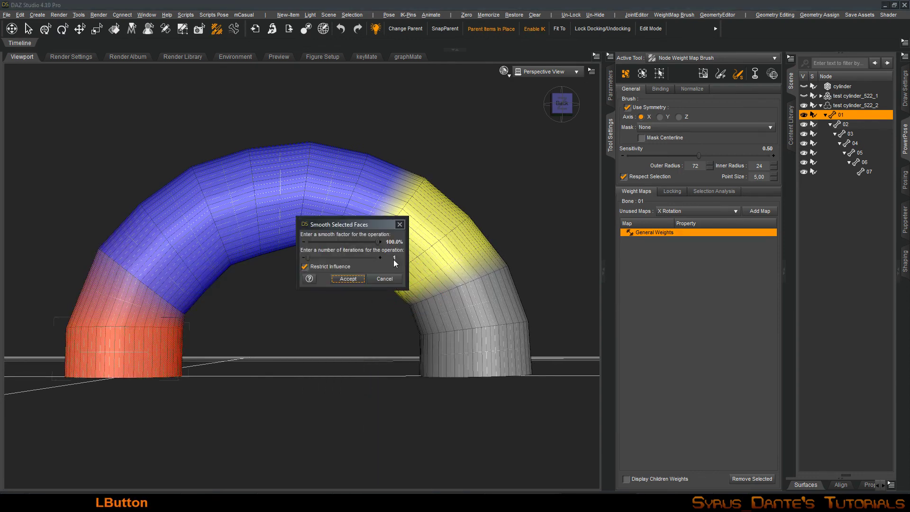
pyautogui.write('0')
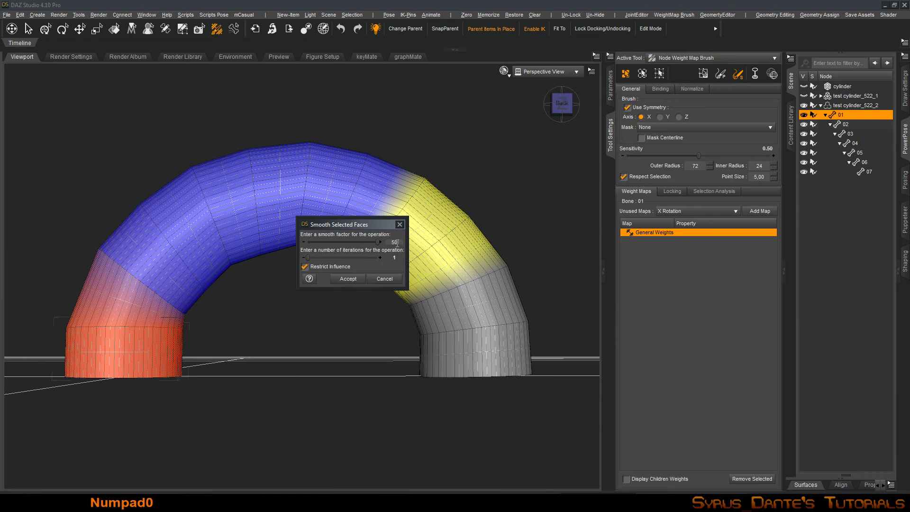
pyautogui.press('KP_Enter')
pyautogui.press('Return')
pyautogui.moveTo(400, 249)
pyautogui.keyDown('alt'); pyautogui.mouseDown()
pyautogui.moveTo(372, 252)
pyautogui.moveTo(406, 248)
pyautogui.mouseUp(); pyautogui.keyUp('alt')
# Step: Examine the weight maps of bones 02 through 07 in turn along the bent cylinder
pyautogui.click(848, 126)
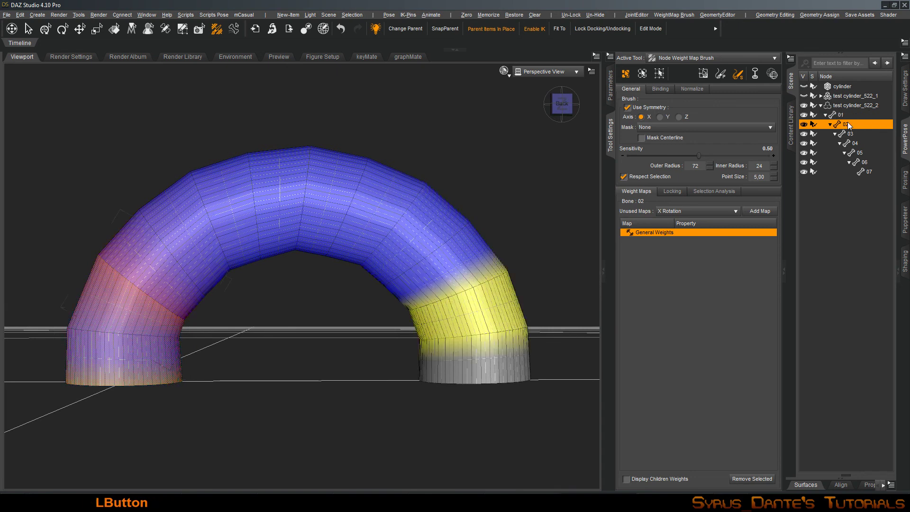
pyautogui.press('Down')
pyautogui.press('Down')
pyautogui.press('Down')
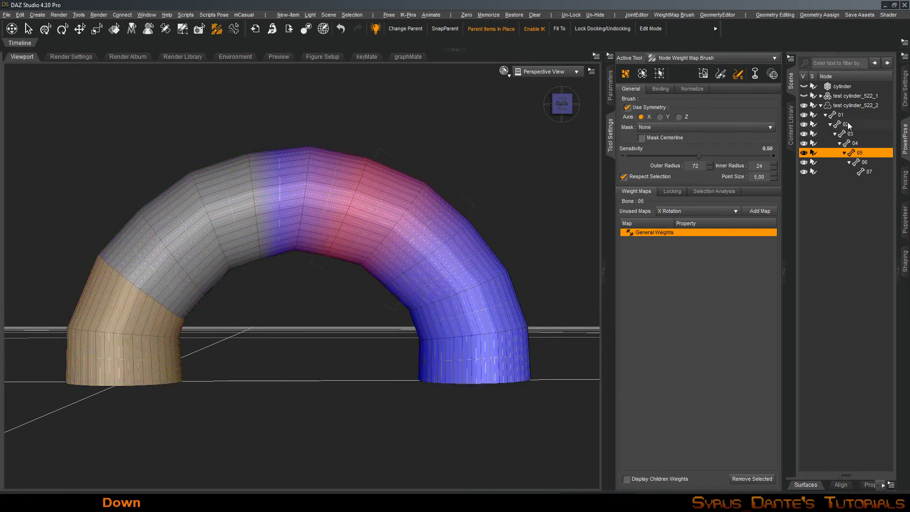
pyautogui.press('Down')
pyautogui.press('Down')
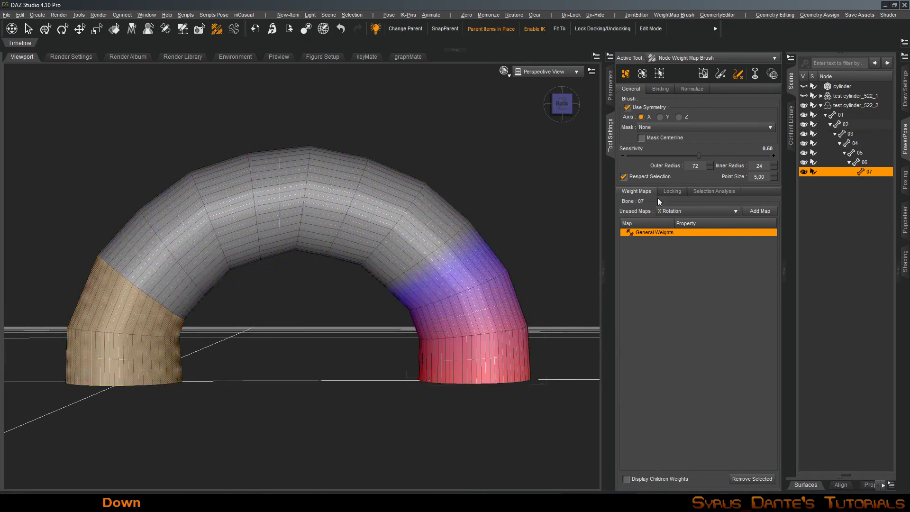
pyautogui.moveTo(559, 258)
pyautogui.keyDown('alt'); pyautogui.mouseDown()
pyautogui.moveTo(553, 299)
pyautogui.moveTo(560, 258)
pyautogui.mouseUp(); pyautogui.keyUp('alt')
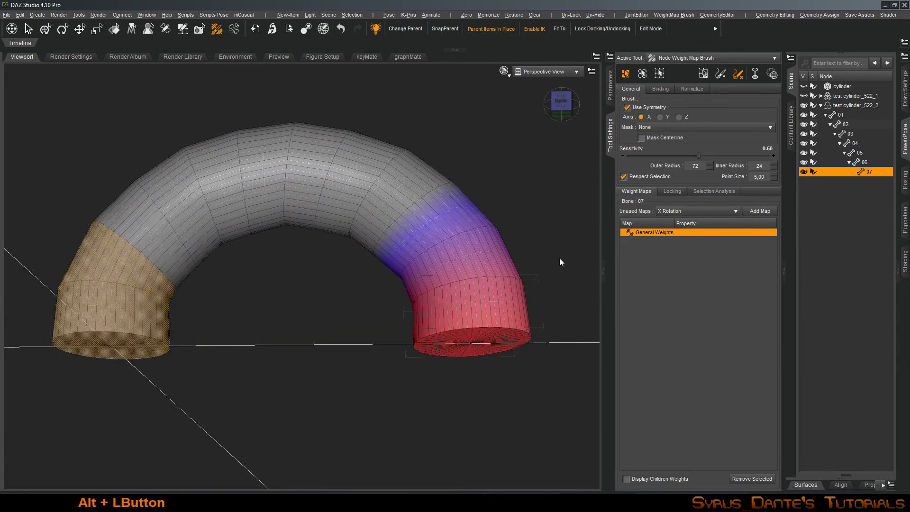
# Step: Clear the current face selection in the Geometry Editor
pyautogui.click(711, 58)
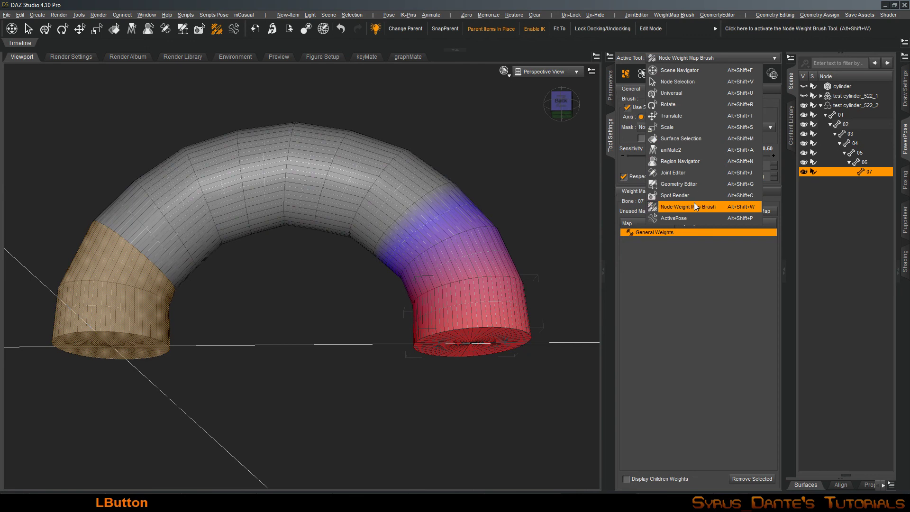
pyautogui.click(698, 182)
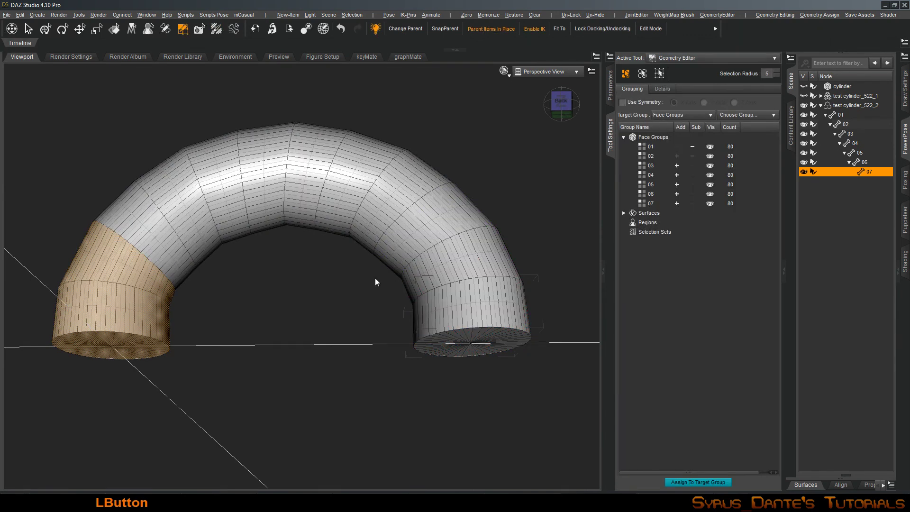
pyautogui.press('ctrl+KP_Decimal')
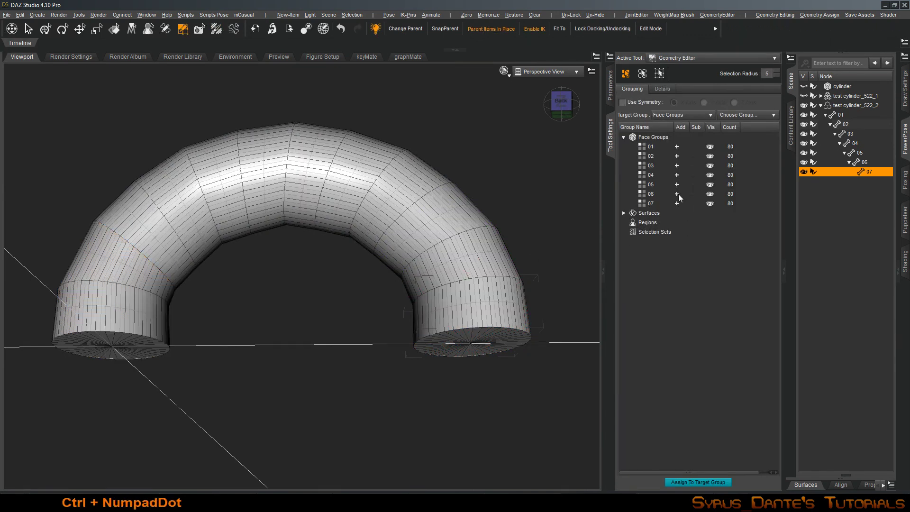
# Step: Select face group 07's faces, shrink the selection by one ring, and activate the Node Weight Map Brush
pyautogui.click(653, 203)
pyautogui.press('ctrl+KP_Subtract')
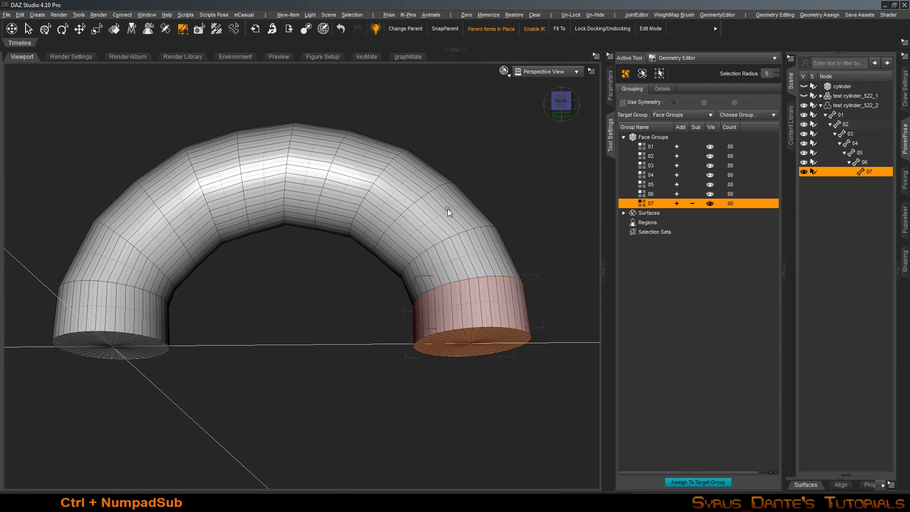
pyautogui.click(744, 58)
pyautogui.click(721, 205)
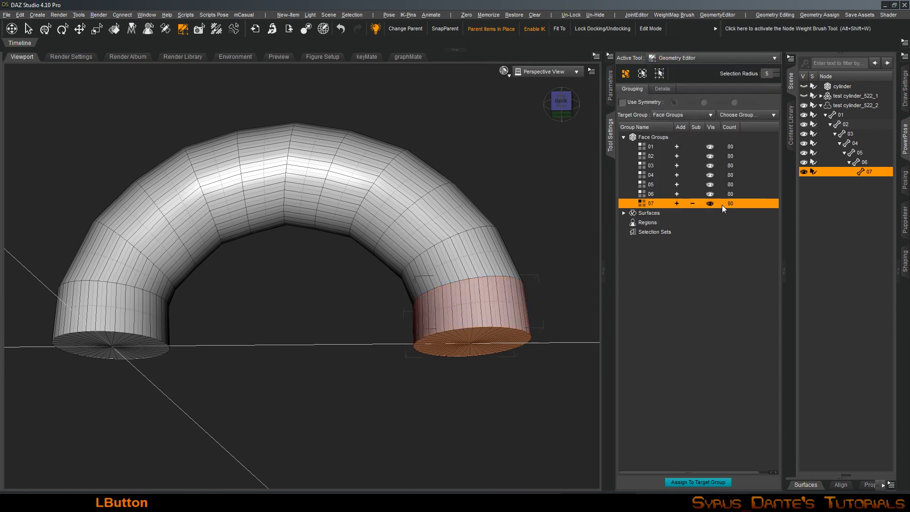
# Step: Fill bone 07's weights on the selected faces and mirror the entire figure's weights on X, + to -
pyautogui.rightClick(448, 220)
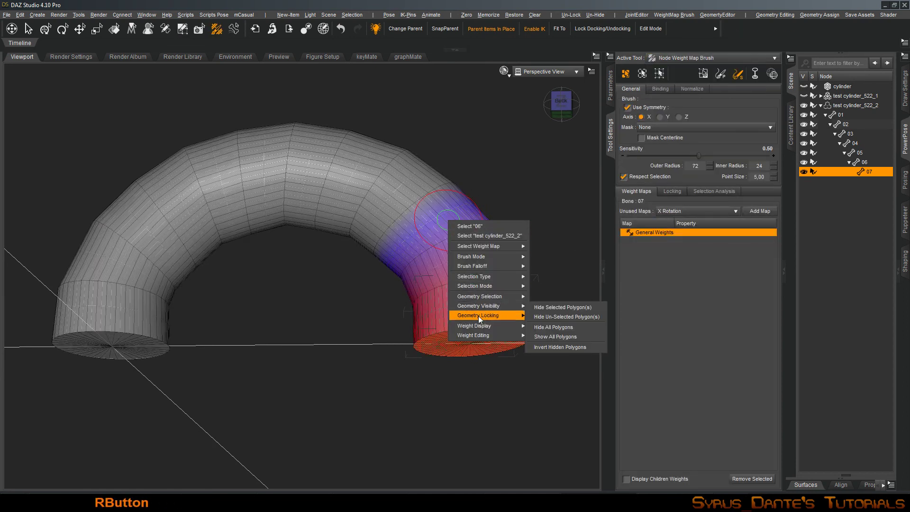
pyautogui.moveTo(475, 332)
pyautogui.click(566, 341)
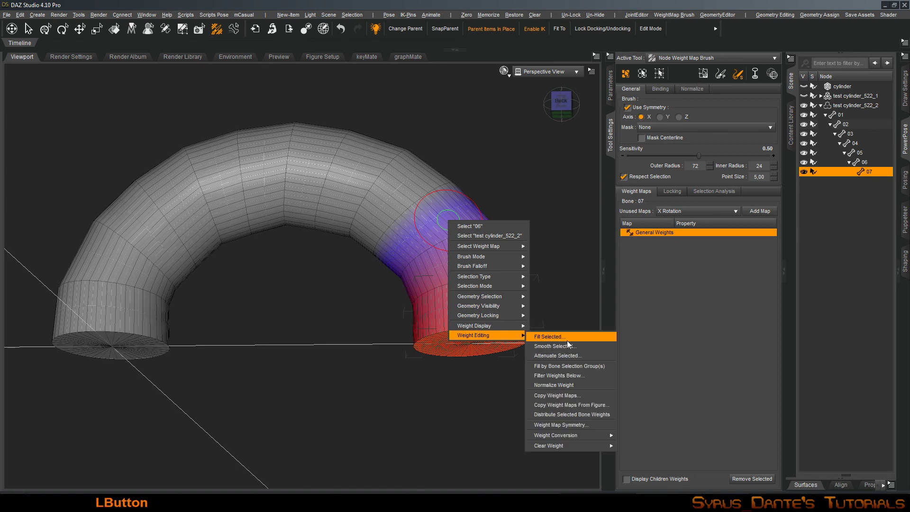
pyautogui.press('Return')
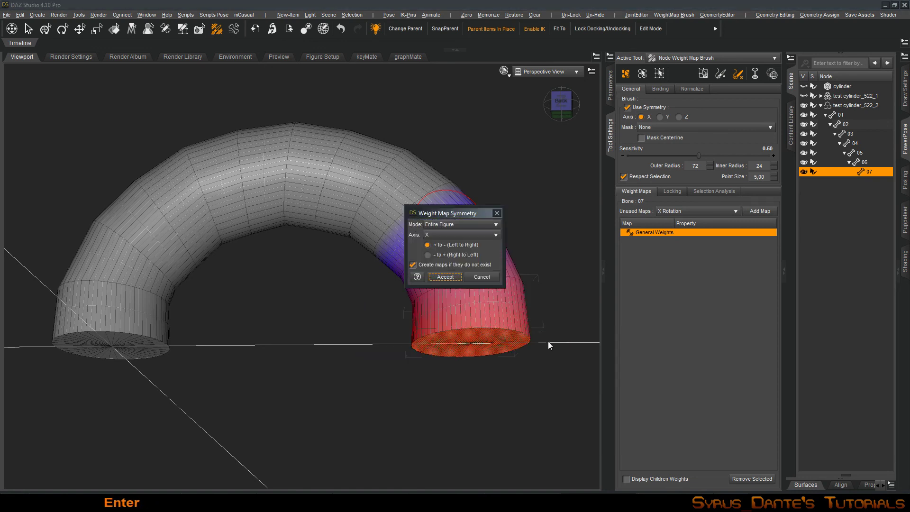
pyautogui.press('Return')
# Step: Select bones 01 through 07 together and reset their Bend to straighten the cylinder
pyautogui.keyDown('alt'); pyautogui.moveTo(406, 255); pyautogui.dragTo(424, 297); pyautogui.keyUp('alt')
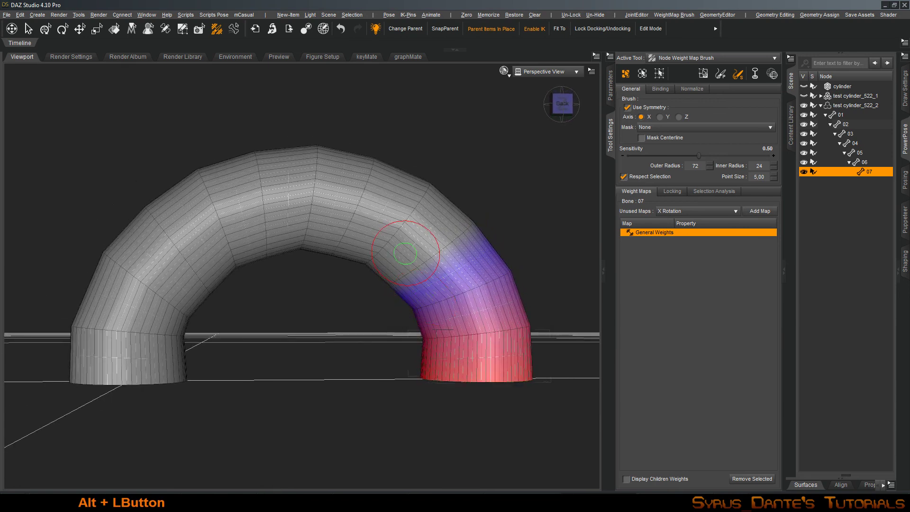
pyautogui.keyDown('shift'); pyautogui.click(844, 116); pyautogui.keyUp('shift')
pyautogui.click(611, 93)
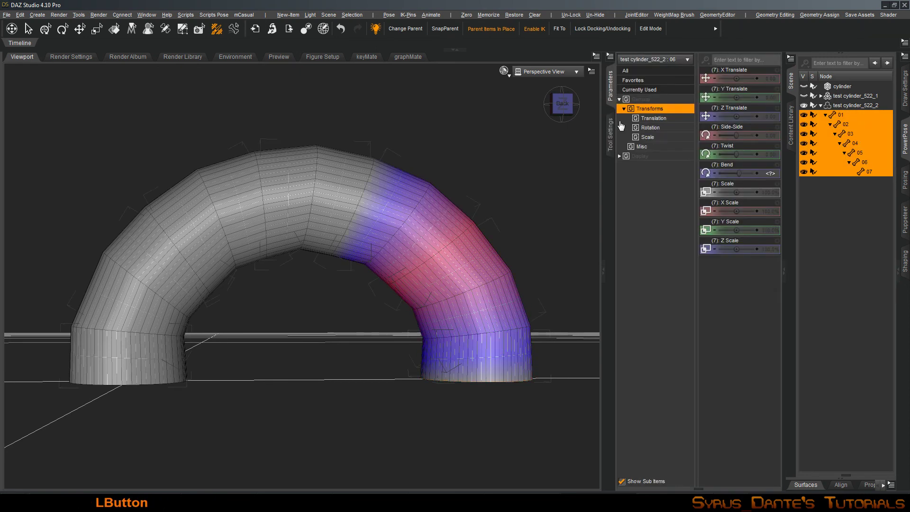
pyautogui.keyDown('alt'); pyautogui.click(737, 172); pyautogui.keyUp('alt')
pyautogui.keyDown('alt'); pyautogui.moveTo(266, 162); pyautogui.dragTo(264, 173, button='right'); pyautogui.keyUp('alt')
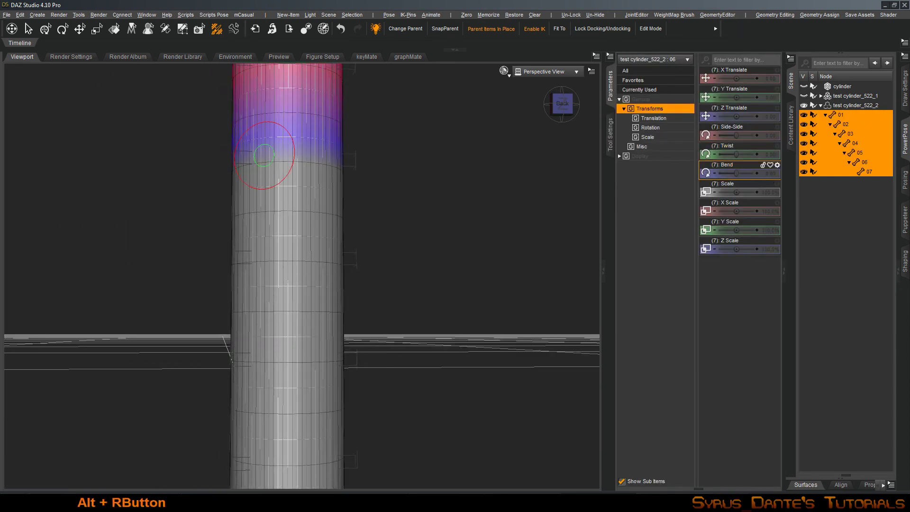
pyautogui.scroll(2, 275, 185)
pyautogui.keyDown('alt'); pyautogui.moveTo(275, 184); pyautogui.dragTo(552, 166); pyautogui.keyUp('alt')
# Step: Test the Twist and Side-Side rotations on all seven bones, undoing each rotation
pyautogui.moveTo(736, 153)
pyautogui.mouseDown()
pyautogui.moveTo(749, 155)
pyautogui.moveTo(742, 155)
pyautogui.mouseUp()
pyautogui.keyDown('alt'); pyautogui.moveTo(390, 251); pyautogui.dragTo(391, 227); pyautogui.keyUp('alt')
pyautogui.keyDown('alt'); pyautogui.moveTo(391, 228); pyautogui.dragTo(391, 249, button='right'); pyautogui.keyUp('alt')
pyautogui.hotkey('ctrl', 'z')
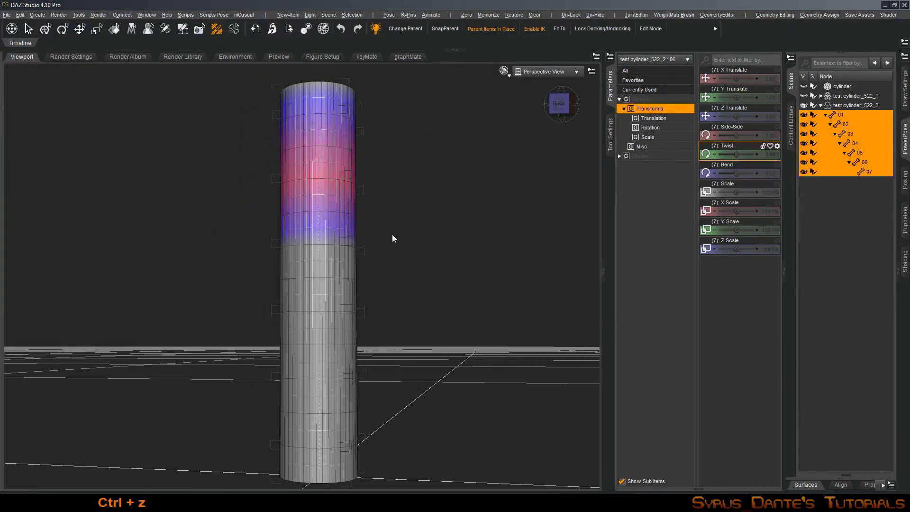
pyautogui.moveTo(735, 135); pyautogui.dragTo(744, 134)
pyautogui.hotkey('ctrl', 'z')
# Step: Set the viewport draw style to Texture Shaded and check the straight cylinder
pyautogui.click(504, 70)
pyautogui.click(514, 164)
pyautogui.moveTo(514, 168)
pyautogui.keyDown('alt'); pyautogui.mouseDown()
pyautogui.moveTo(514, 199)
pyautogui.moveTo(509, 170)
pyautogui.mouseUp(); pyautogui.keyUp('alt')
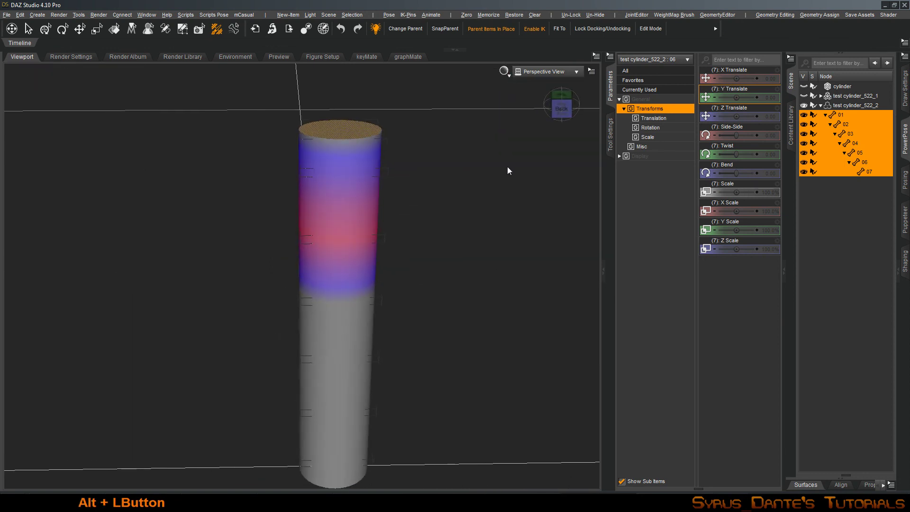
# Step: Activate the Geometry Editor and set the viewport draw style to Wire Texture Shaded
pyautogui.hotkey('ctrl', 'shift', 'r')
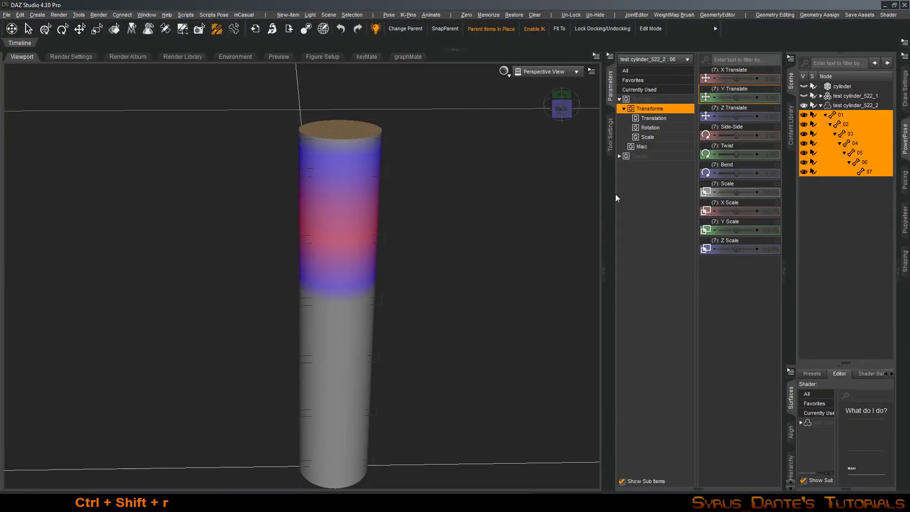
pyautogui.click(610, 135)
pyautogui.click(698, 58)
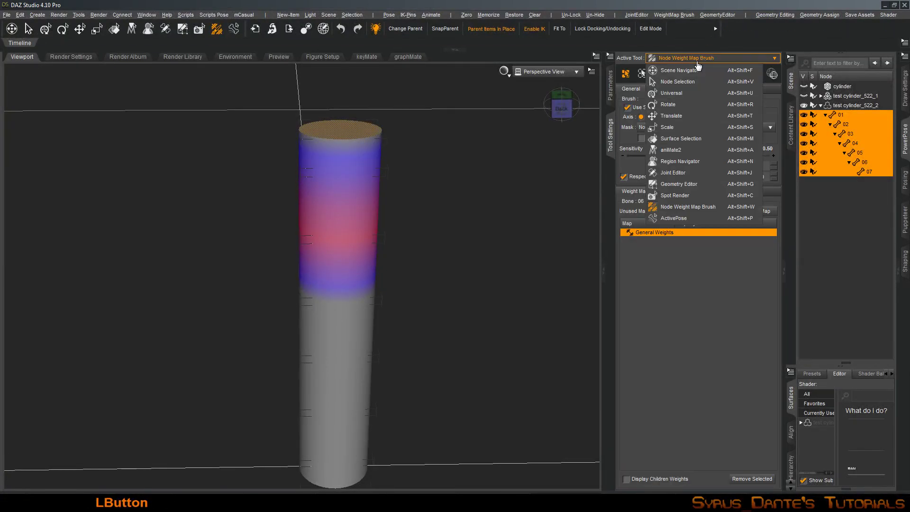
pyautogui.click(691, 185)
pyautogui.keyDown('alt'); pyautogui.moveTo(496, 207); pyautogui.dragTo(461, 185); pyautogui.keyUp('alt')
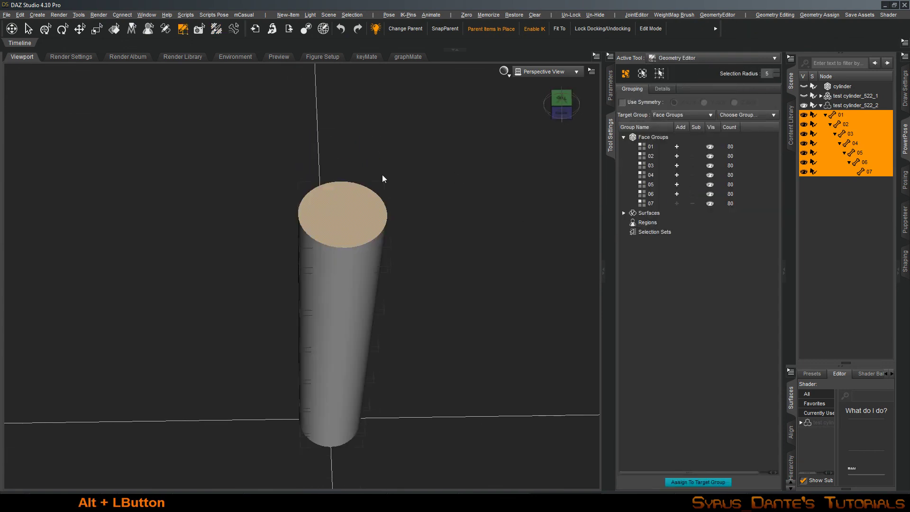
pyautogui.click(504, 71)
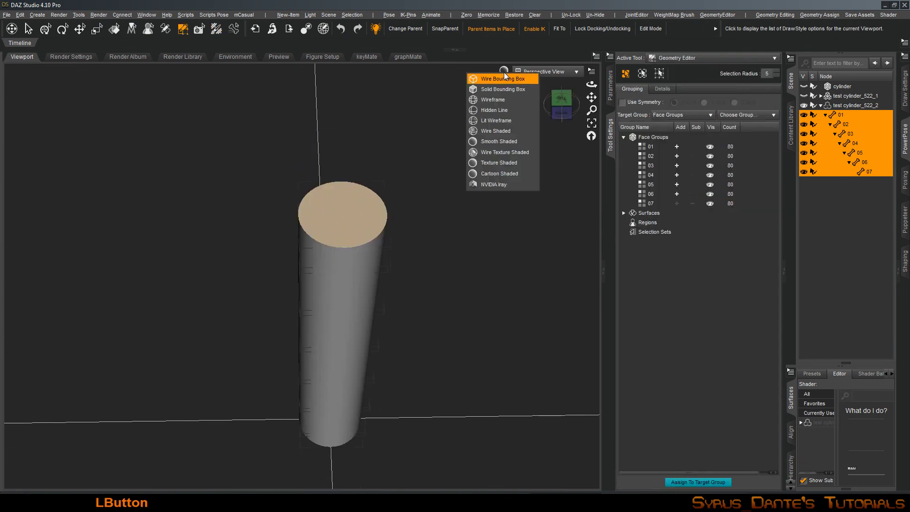
pyautogui.click(507, 152)
pyautogui.scroll(-5, 453, 174)
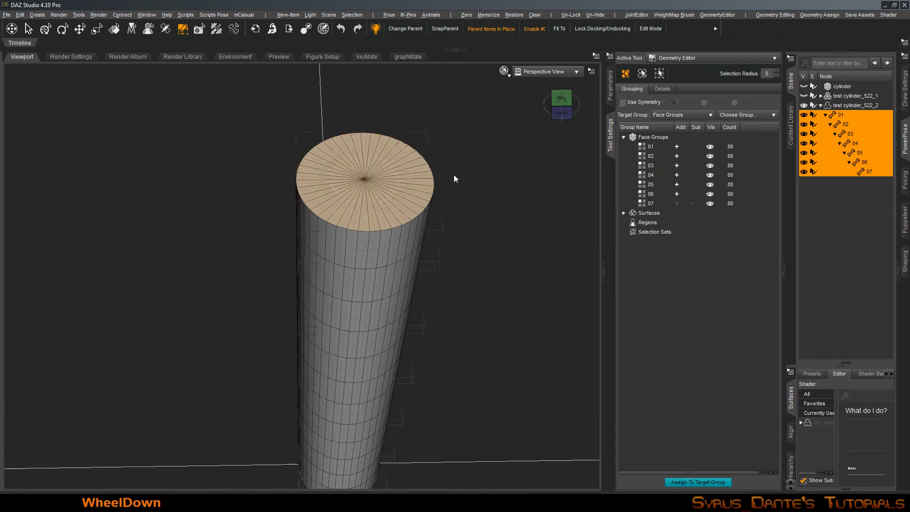
pyautogui.moveTo(454, 175)
pyautogui.keyDown('alt'); pyautogui.mouseDown(button='right')
pyautogui.moveTo(455, 161)
pyautogui.moveTo(455, 178)
pyautogui.mouseUp(button='right'); pyautogui.keyUp('alt')
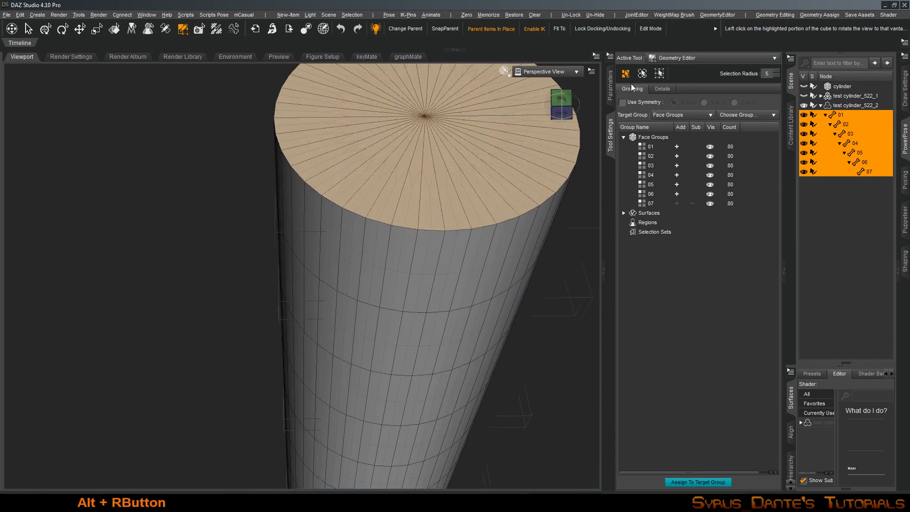
# Step: Select the test cylinder_522_2 figure and set its mesh Resolution Level to Base
pyautogui.click(660, 72)
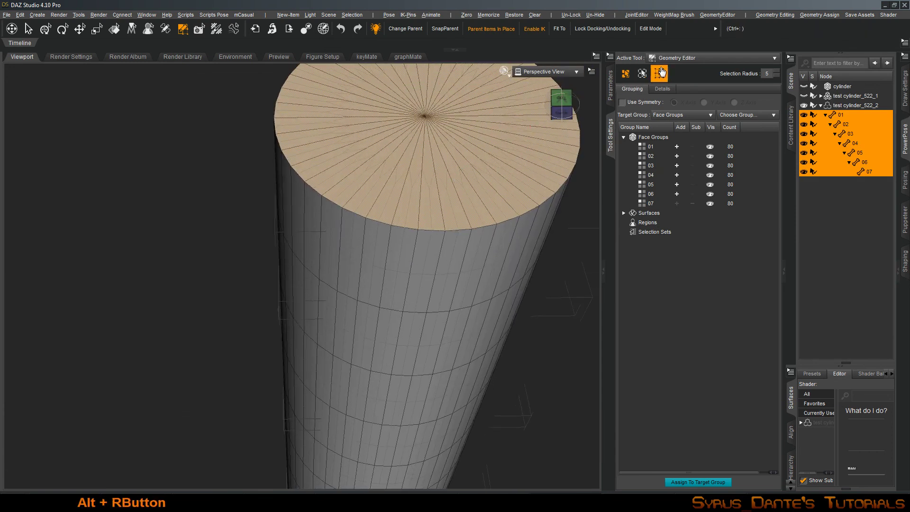
pyautogui.click(610, 85)
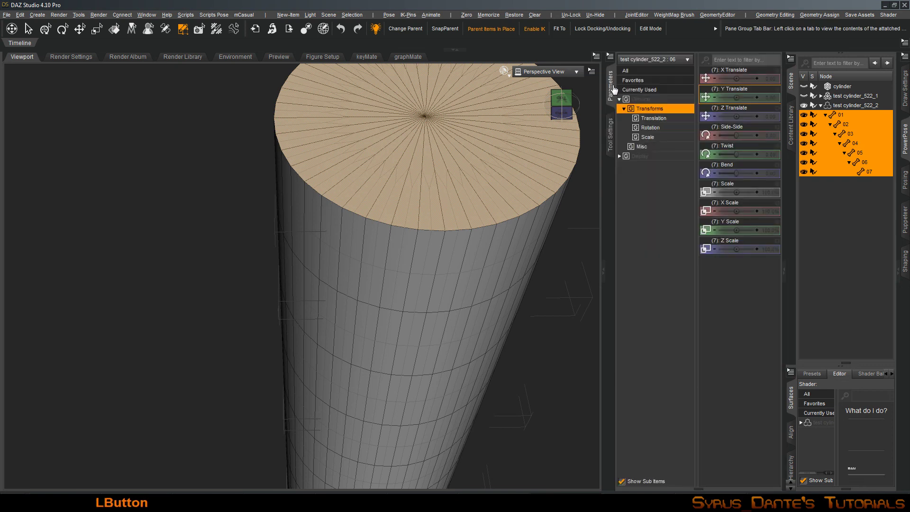
pyautogui.click(851, 109)
pyautogui.click(729, 79)
pyautogui.click(721, 90)
pyautogui.keyDown('alt'); pyautogui.moveTo(492, 143); pyautogui.dragTo(478, 161, button='right'); pyautogui.keyUp('alt')
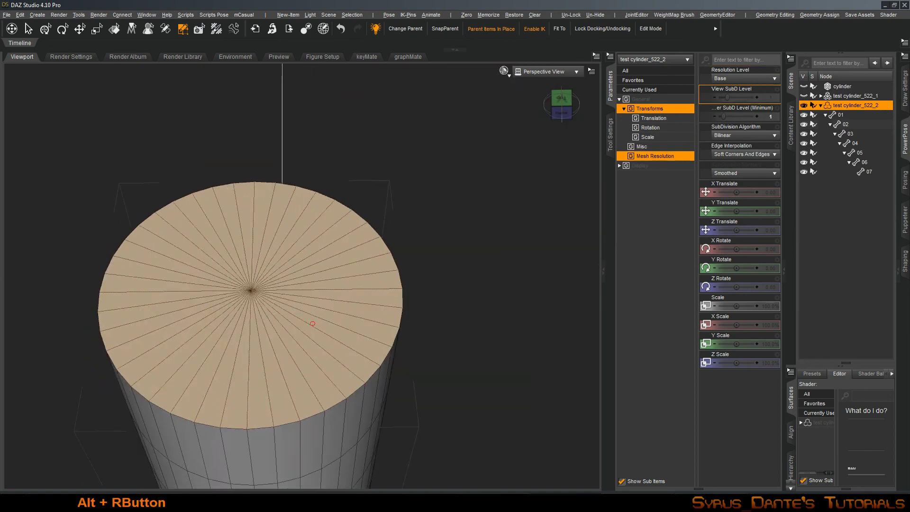
# Step: Using edge selection in the Geometry Editor, select the edge loop around the cylinder just below its upper end cap
pyautogui.click(607, 150)
pyautogui.click(673, 58)
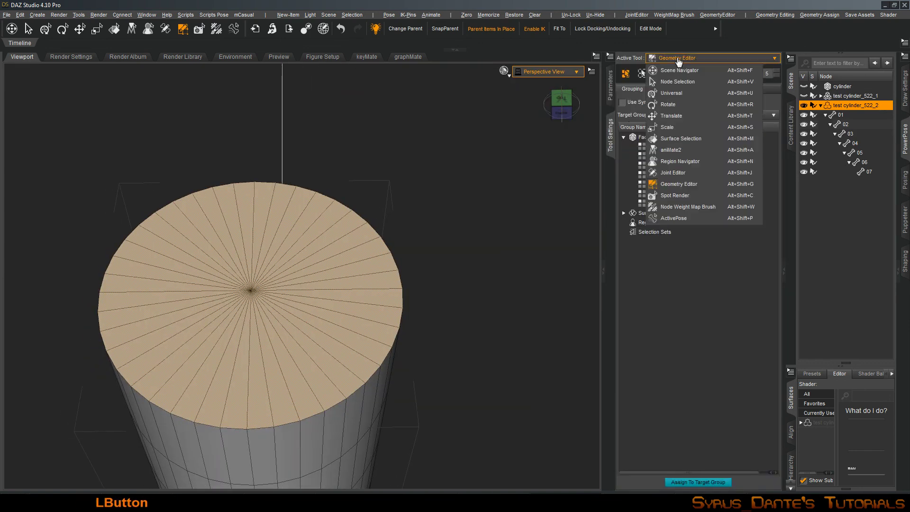
pyautogui.click(669, 187)
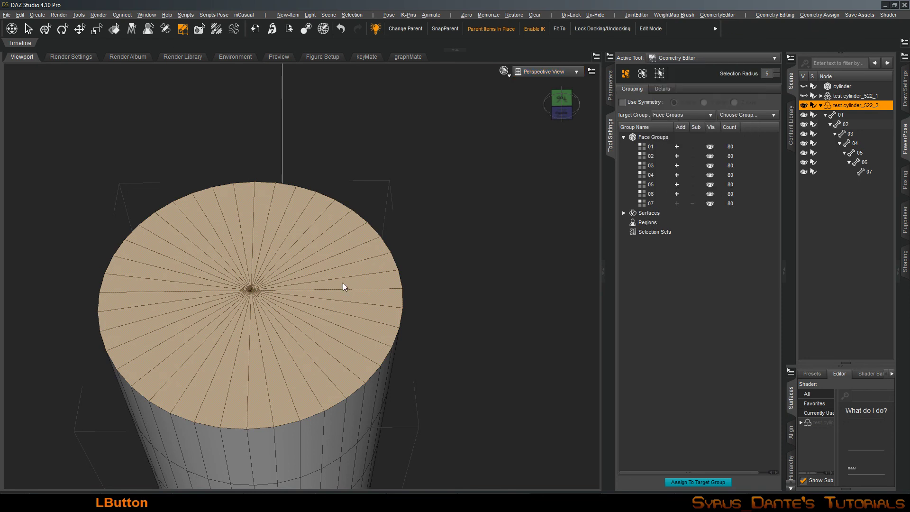
pyautogui.keyDown('alt'); pyautogui.moveTo(472, 183); pyautogui.dragTo(410, 222); pyautogui.keyUp('alt')
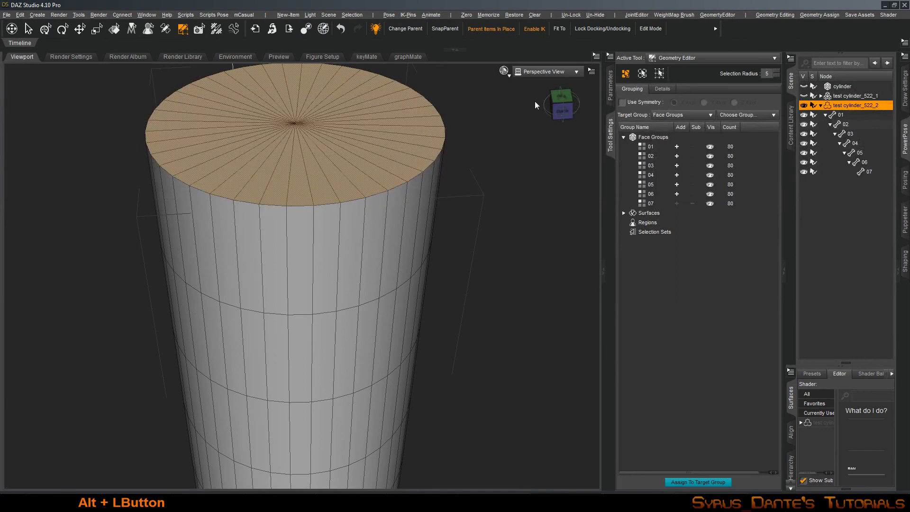
pyautogui.click(642, 74)
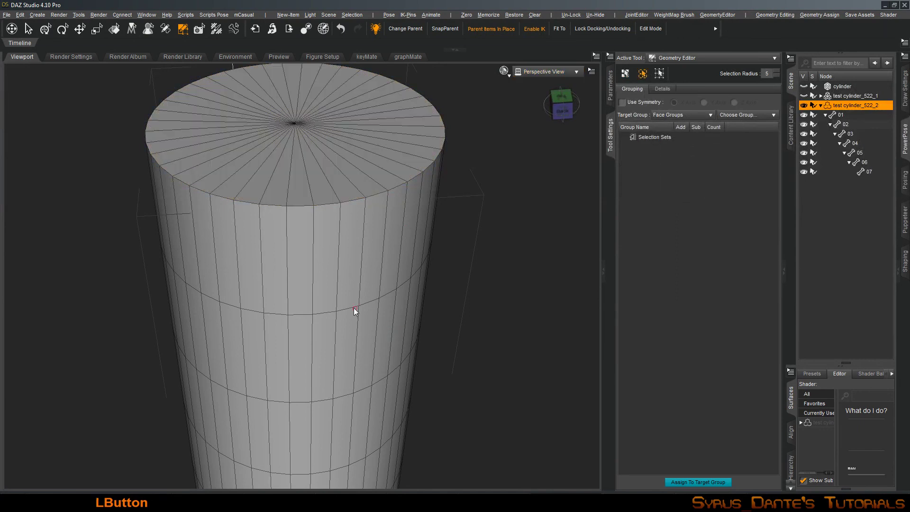
pyautogui.keyDown('ctrl'); pyautogui.click(368, 302); pyautogui.keyUp('ctrl')
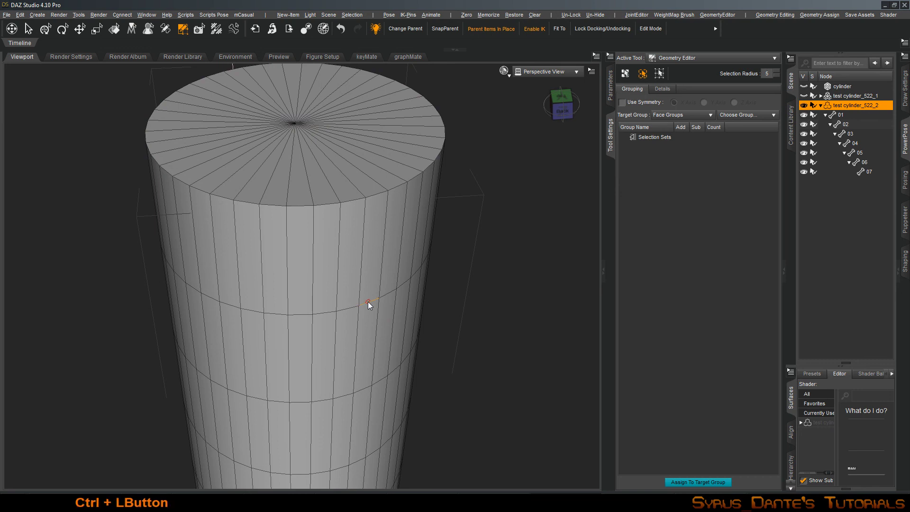
pyautogui.rightClick(368, 301)
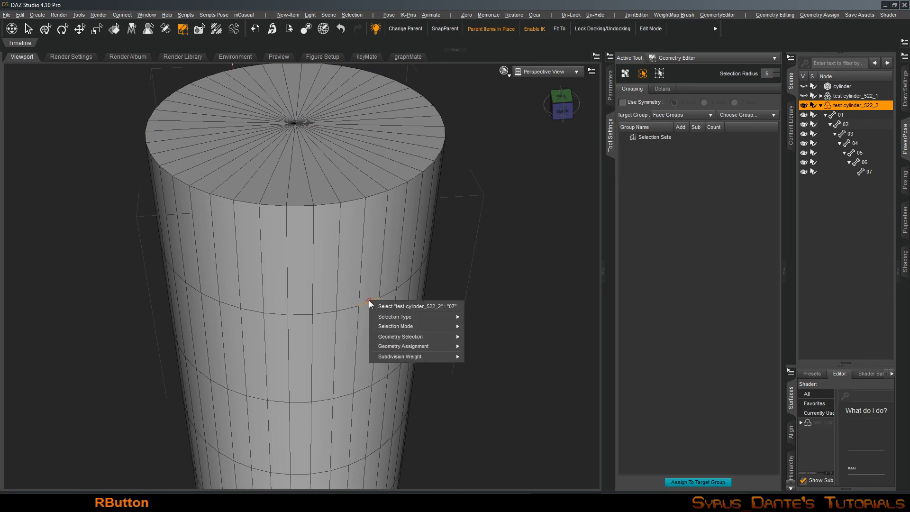
pyautogui.moveTo(420, 325)
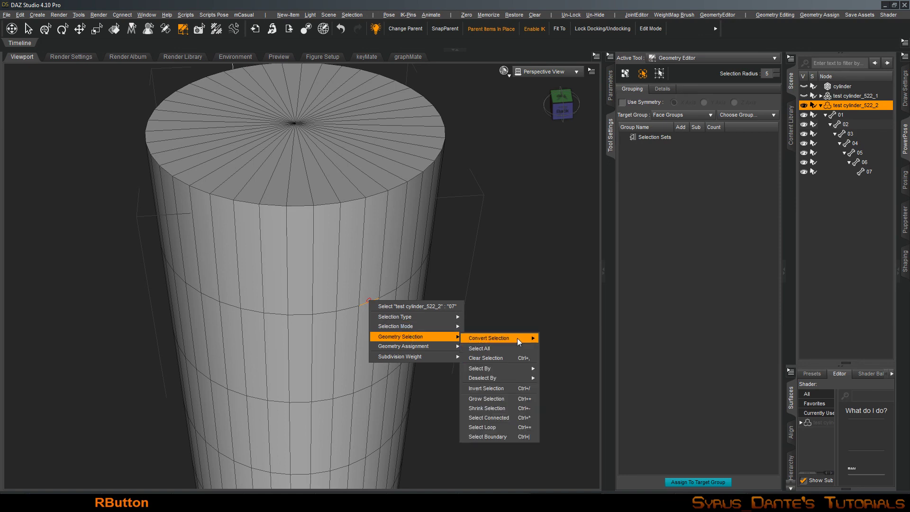
pyautogui.click(501, 426)
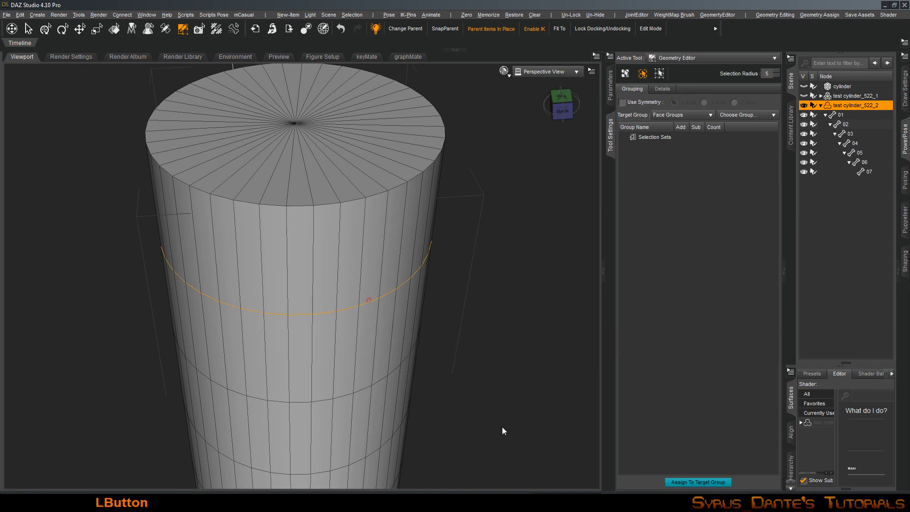
# Step: Activate the Node Weight Map Brush and clear the face selection on the cylinder's upper end cap
pyautogui.keyDown('alt'); pyautogui.moveTo(502, 426); pyautogui.dragTo(504, 427); pyautogui.keyUp('alt')
pyautogui.keyDown('alt'); pyautogui.moveTo(504, 426); pyautogui.dragTo(503, 417, button='right'); pyautogui.keyUp('alt')
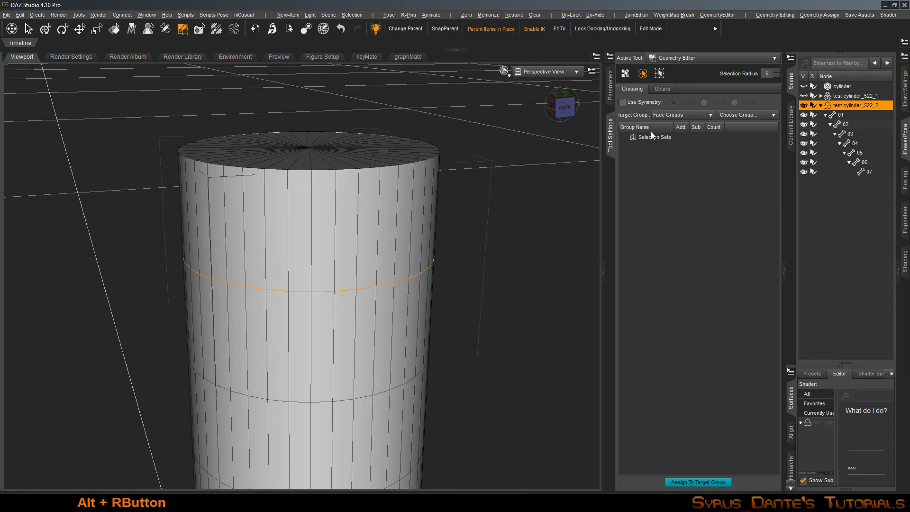
pyautogui.click(688, 59)
pyautogui.click(681, 207)
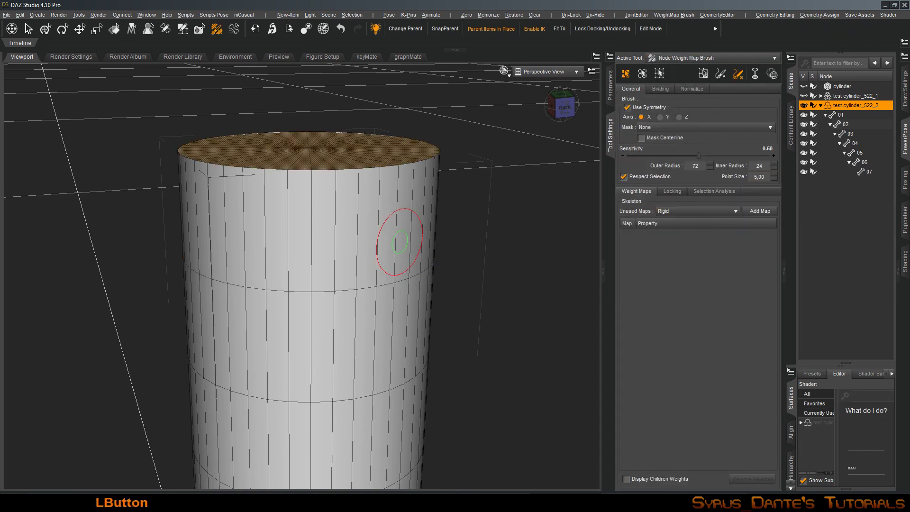
pyautogui.press('ctrl+KP_Decimal')
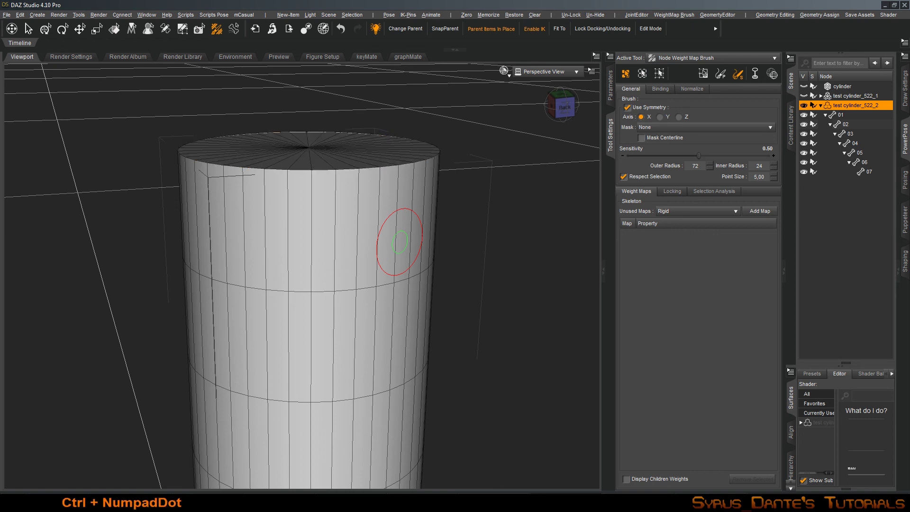
pyautogui.moveTo(399, 242)
pyautogui.keyDown('alt'); pyautogui.mouseDown()
pyautogui.moveTo(376, 387)
pyautogui.moveTo(399, 242)
pyautogui.mouseUp(); pyautogui.keyUp('alt')
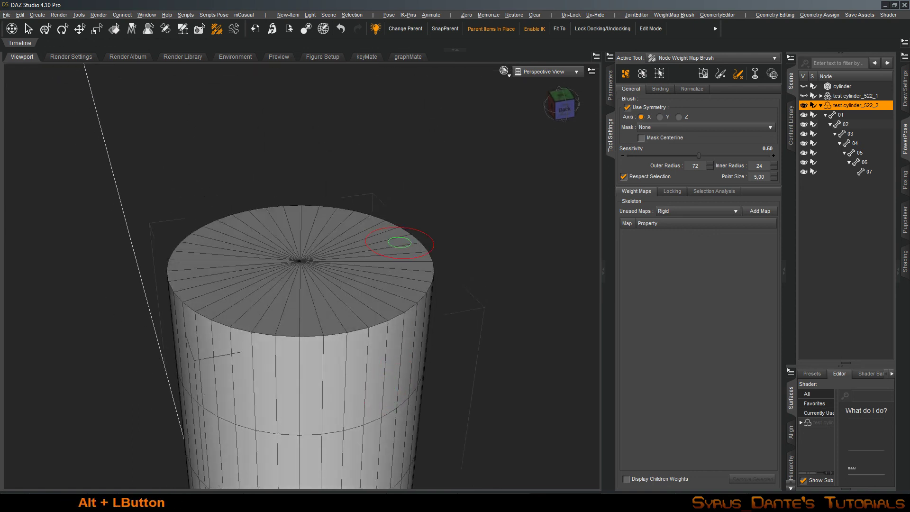
pyautogui.hotkey('ctrl', 'z')
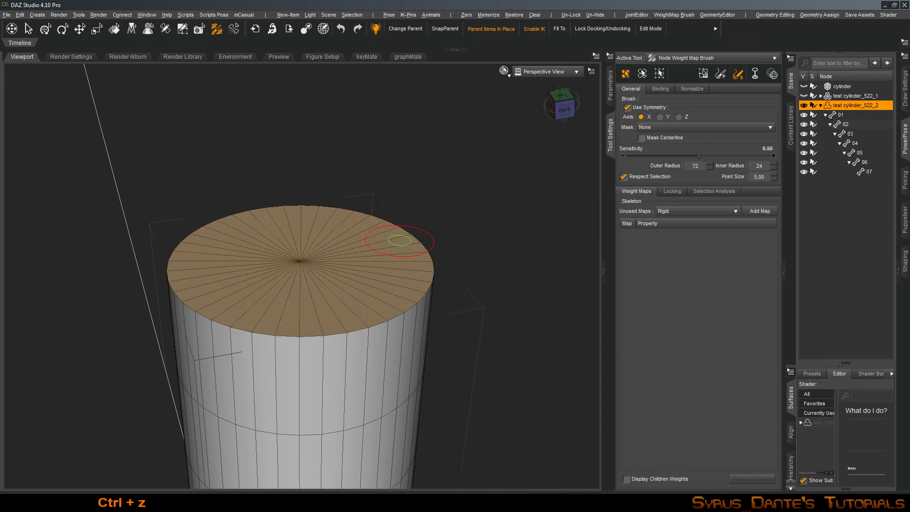
pyautogui.hotkey('ctrl', 'y')
pyautogui.hotkey('ctrl', 'y')
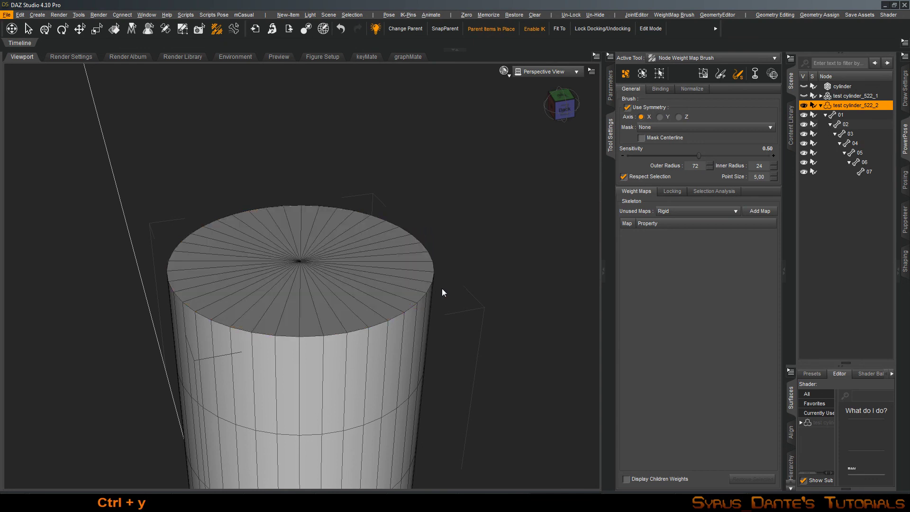
# Step: Return to the Geometry Editor with the selected edge loop in view
pyautogui.keyDown('alt'); pyautogui.moveTo(442, 288); pyautogui.dragTo(453, 280); pyautogui.keyUp('alt')
pyautogui.click(678, 59)
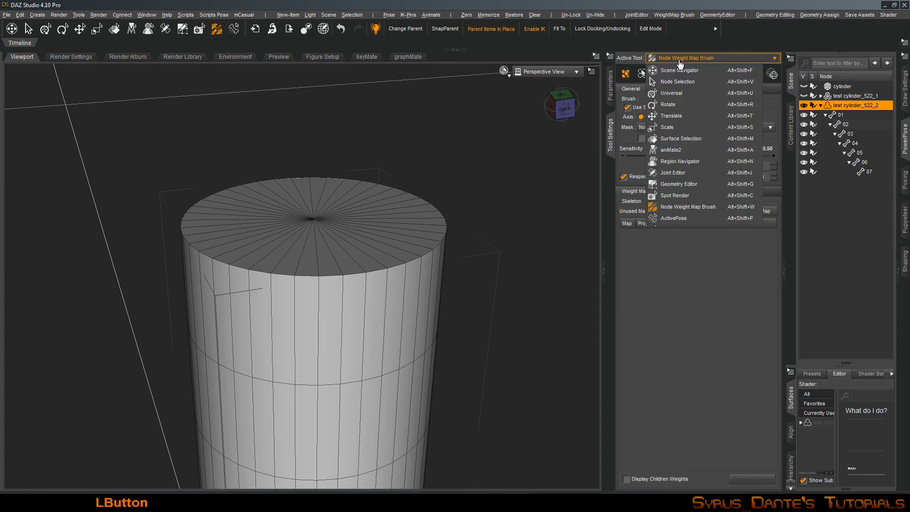
pyautogui.click(675, 183)
pyautogui.keyDown('alt'); pyautogui.moveTo(506, 266); pyautogui.dragTo(509, 249); pyautogui.keyUp('alt')
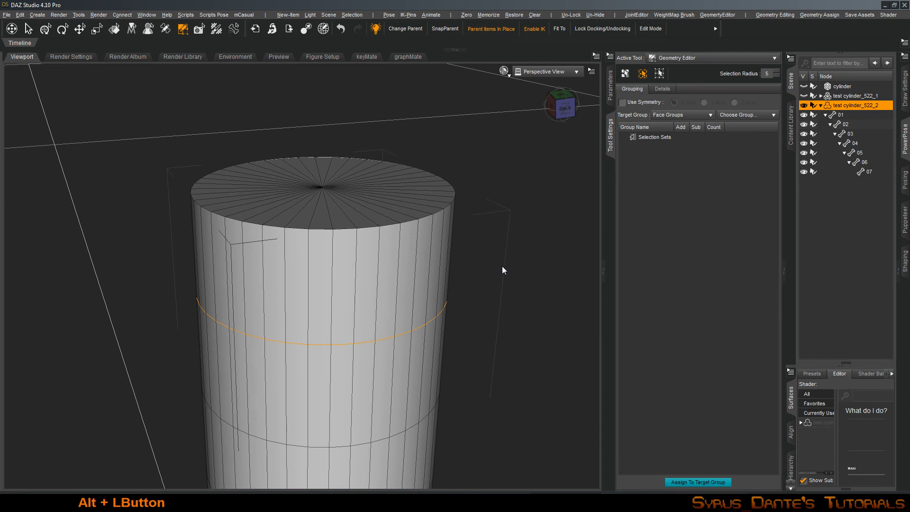
# Step: Create a selection set named "edge lo" in the Geometry Editor's edge selection mode
pyautogui.rightClick(480, 280)
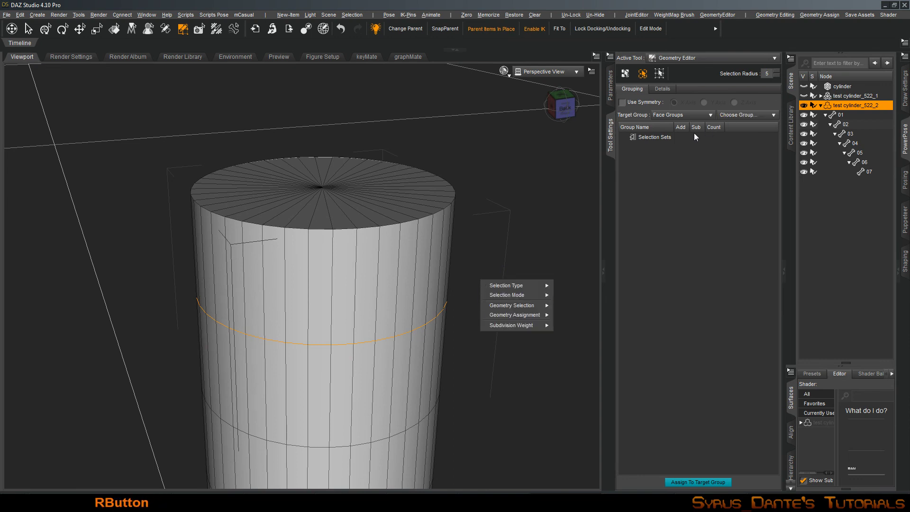
pyautogui.click(683, 137)
pyautogui.rightClick(679, 137)
pyautogui.click(690, 154)
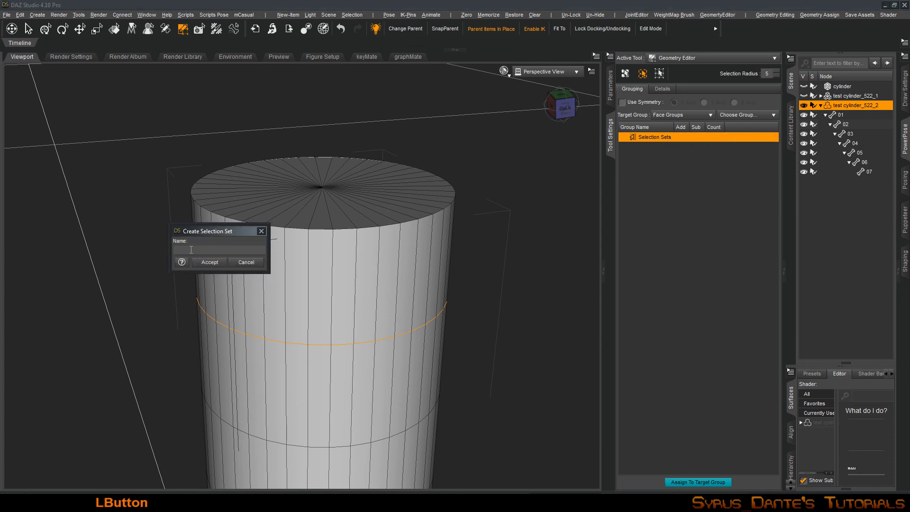
pyautogui.write('edge lo')
pyautogui.press('Return')
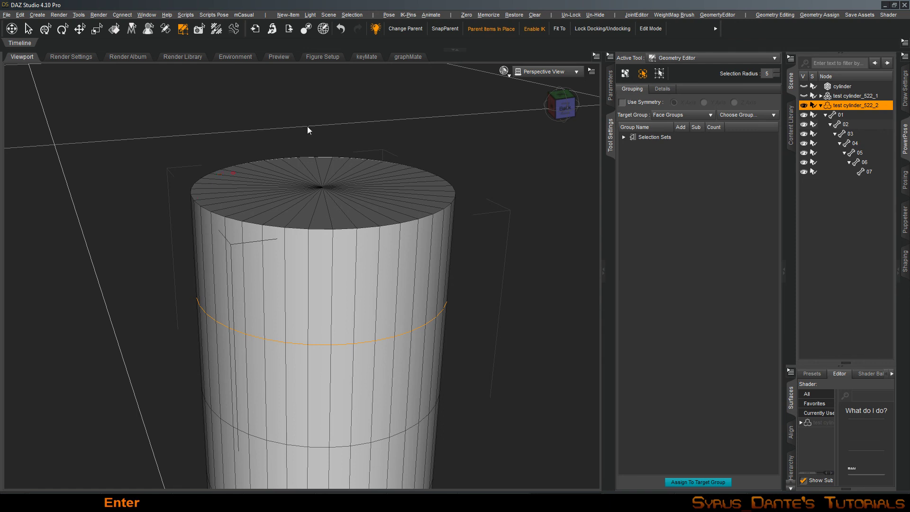
# Step: Activate the Node Weight Map Brush in edge selection mode with the edge loop below the cylinder's upper cap in view
pyautogui.click(625, 73)
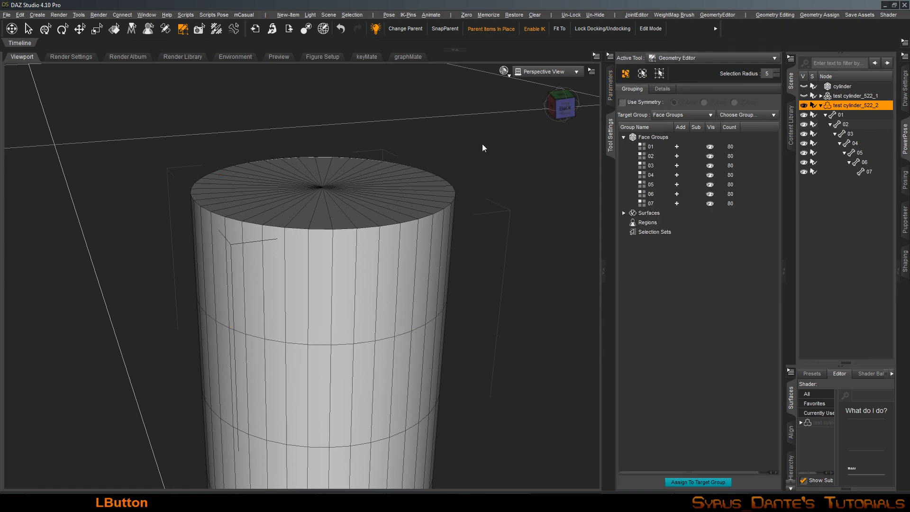
pyautogui.click(701, 57)
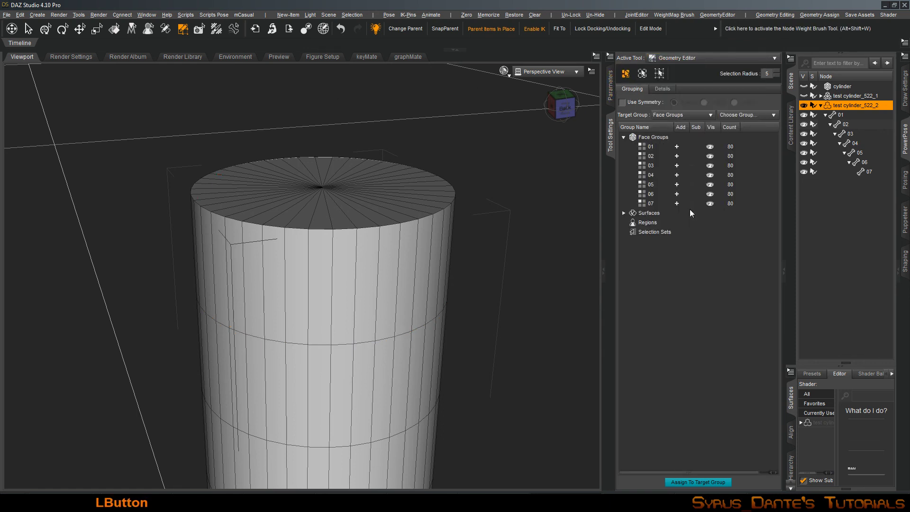
pyautogui.click(689, 209)
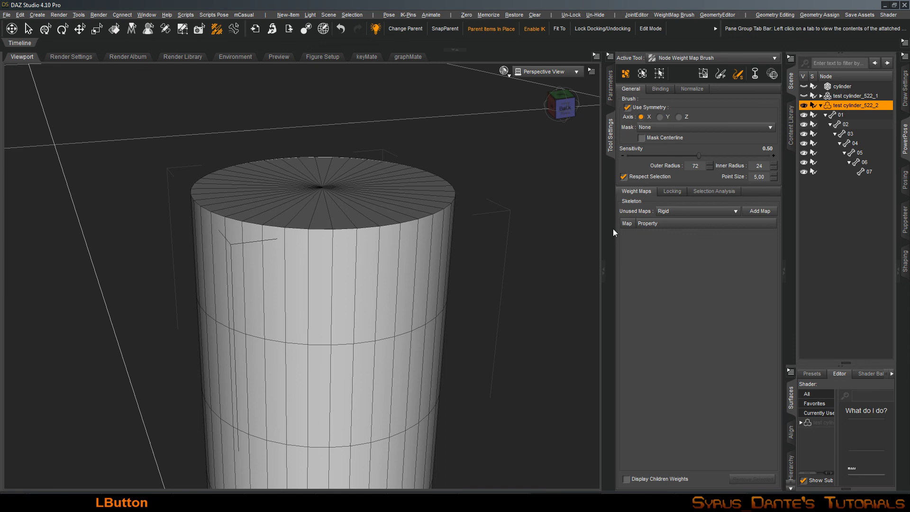
pyautogui.click(643, 74)
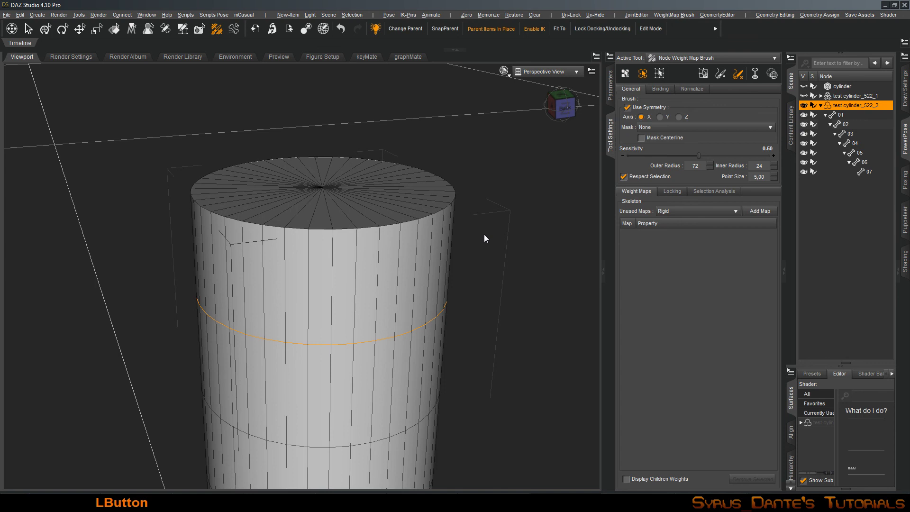
pyautogui.keyDown('alt'); pyautogui.moveTo(485, 234); pyautogui.dragTo(465, 250); pyautogui.keyUp('alt')
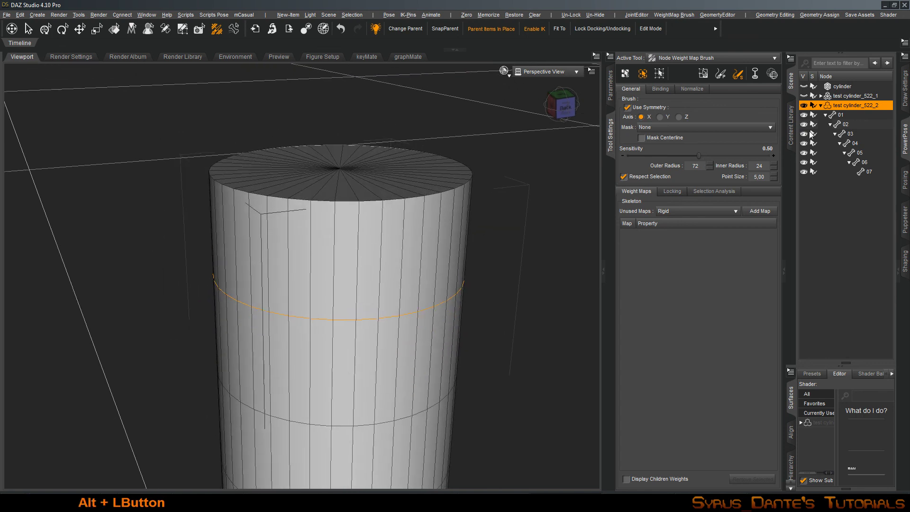
# Step: Fill the selected edge loop in bone 01's General Weights map, applying left-to-right X-axis symmetry to the entire figure
pyautogui.click(845, 116)
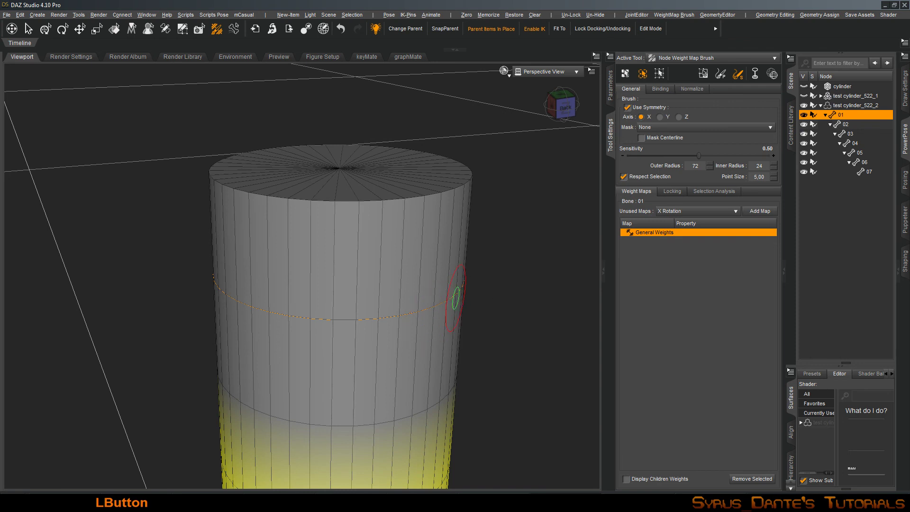
pyautogui.rightClick(456, 298)
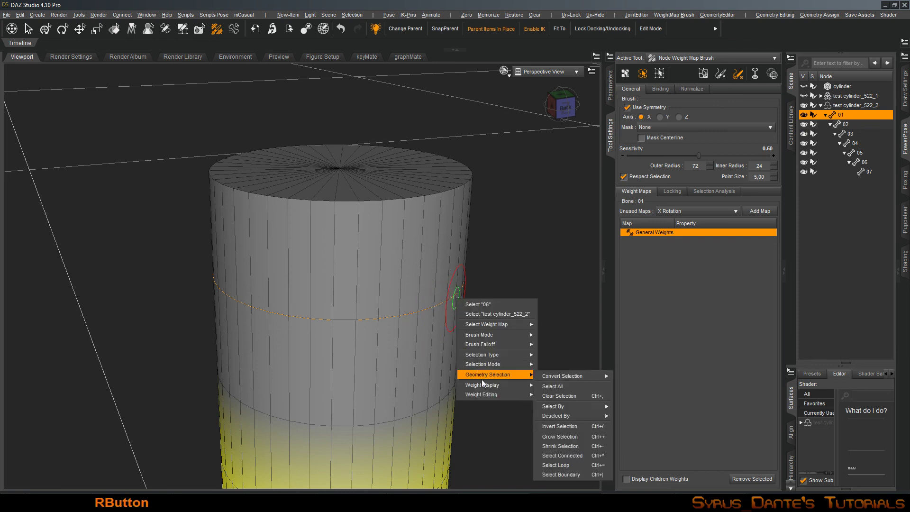
pyautogui.moveTo(479, 388)
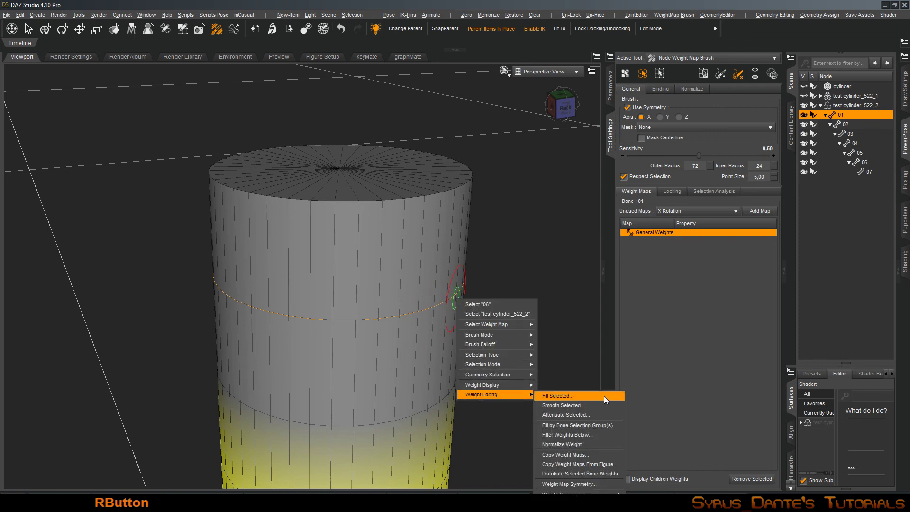
pyautogui.click(604, 396)
pyautogui.click(397, 358)
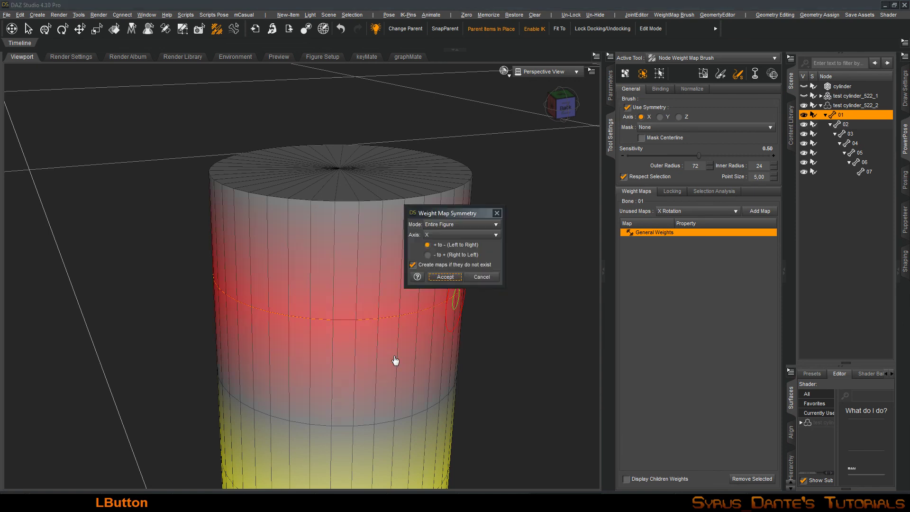
pyautogui.click(446, 277)
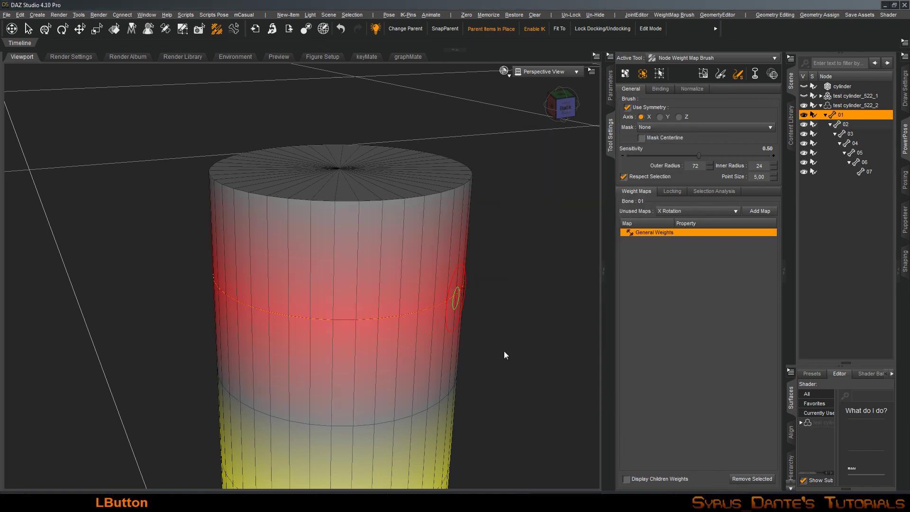
# Step: Examine bone 01's weight distribution along the full length of the cylinder
pyautogui.moveTo(504, 351)
pyautogui.keyDown('alt'); pyautogui.mouseDown()
pyautogui.moveTo(502, 327)
pyautogui.moveTo(503, 355)
pyautogui.mouseUp(); pyautogui.keyUp('alt')
pyautogui.keyDown('alt'); pyautogui.moveTo(504, 355); pyautogui.dragTo(504, 354, button='right'); pyautogui.keyUp('alt')
pyautogui.keyDown('alt'); pyautogui.moveTo(504, 355); pyautogui.dragTo(412, 344); pyautogui.keyUp('alt')
pyautogui.keyDown('alt'); pyautogui.moveTo(480, 351); pyautogui.dragTo(479, 357, button='right'); pyautogui.keyUp('alt')
pyautogui.hotkey('ctrl', 'f')
pyautogui.scroll(4, 479, 350)
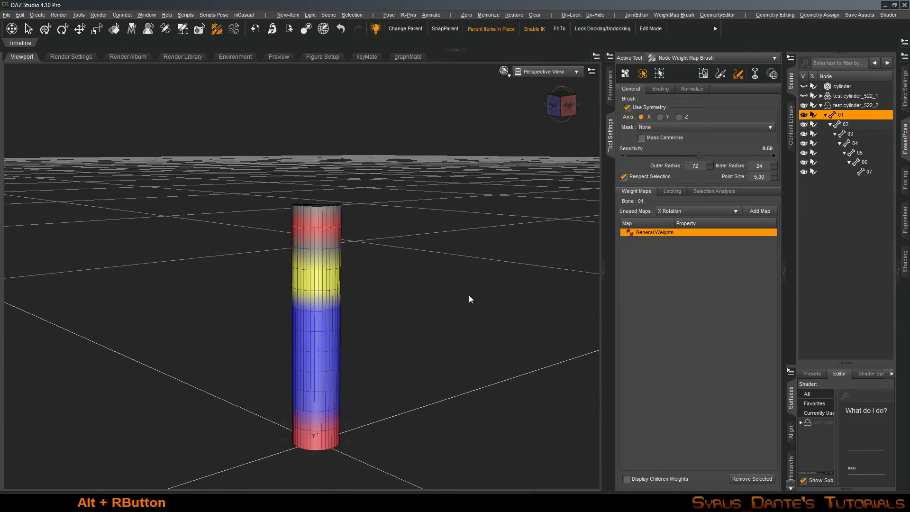